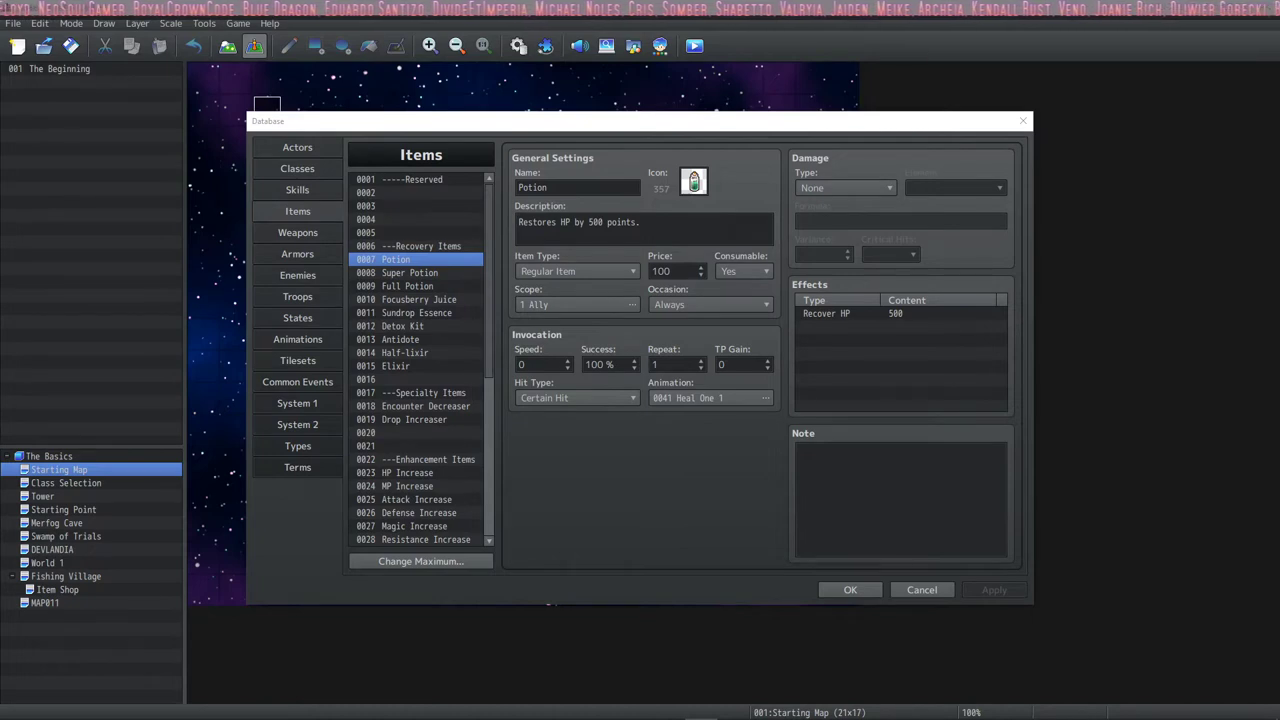
- Review the Potion item's name and description in the item database
left_click(340, 125)
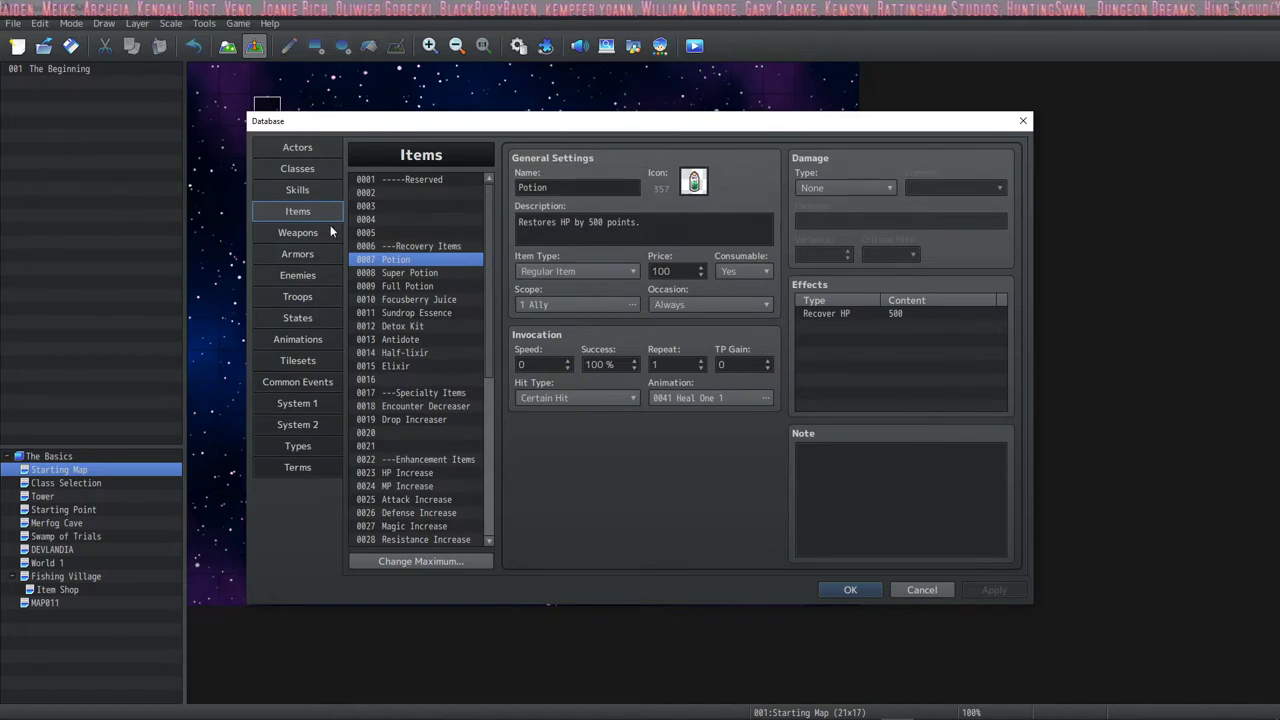
double_click(584, 187)
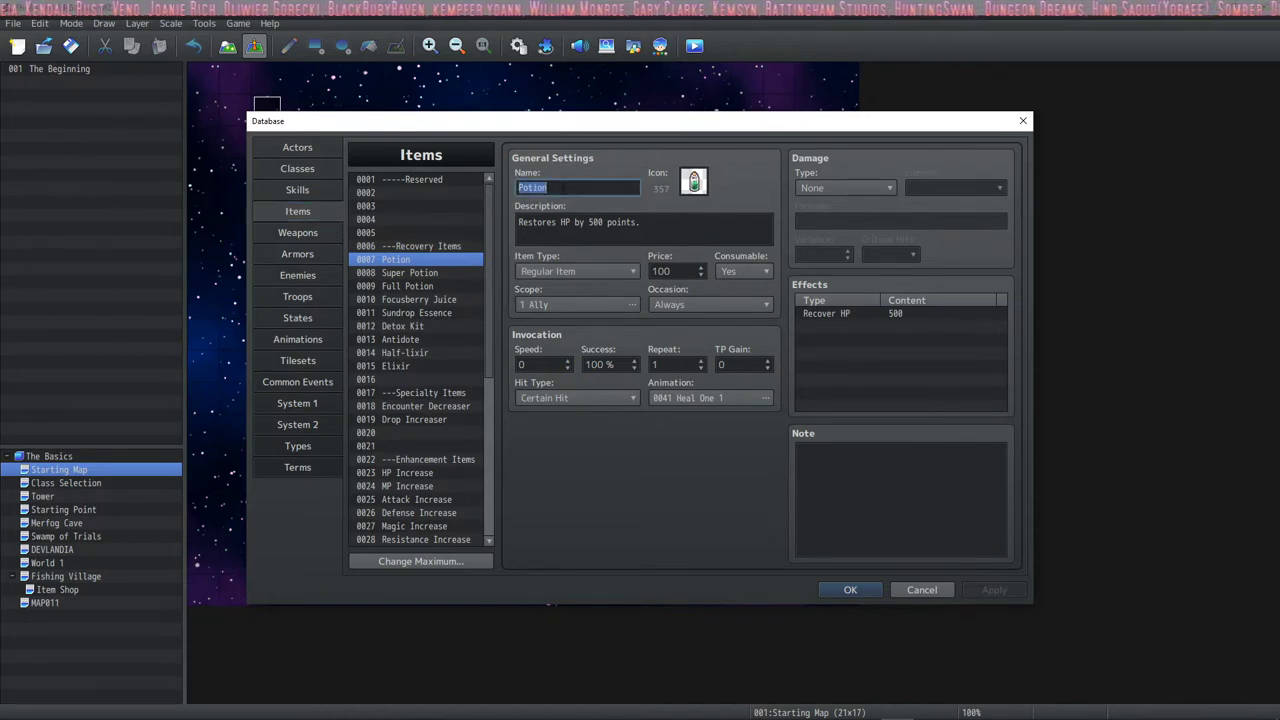
left_click(580, 187)
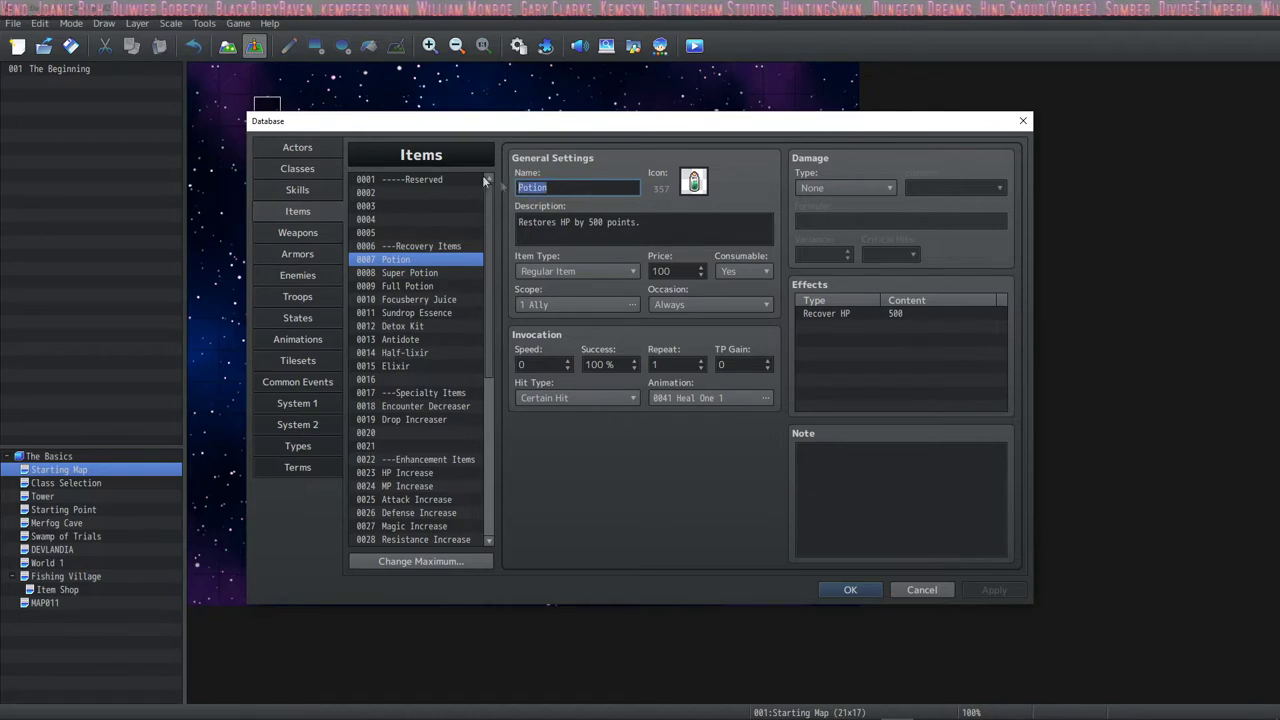
left_click(677, 222)
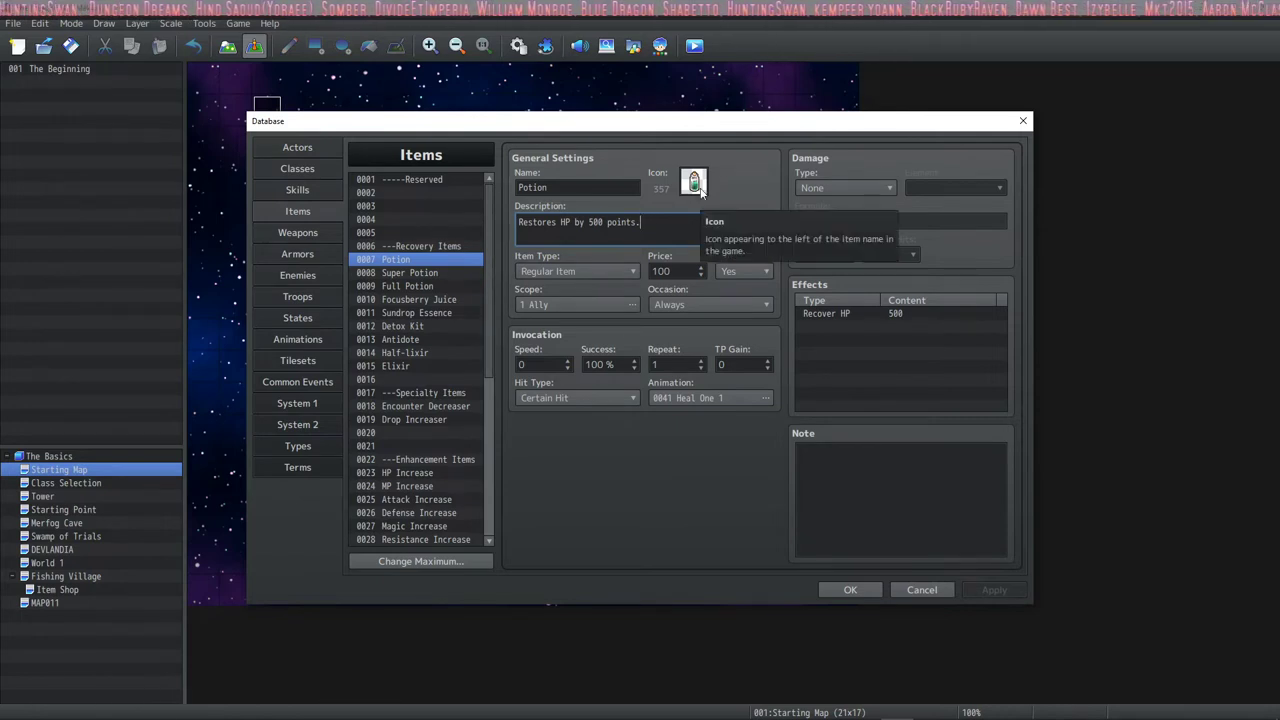
- Browse the icons available for the Potion item and leave the selection without applying a new one
left_click(700, 190)
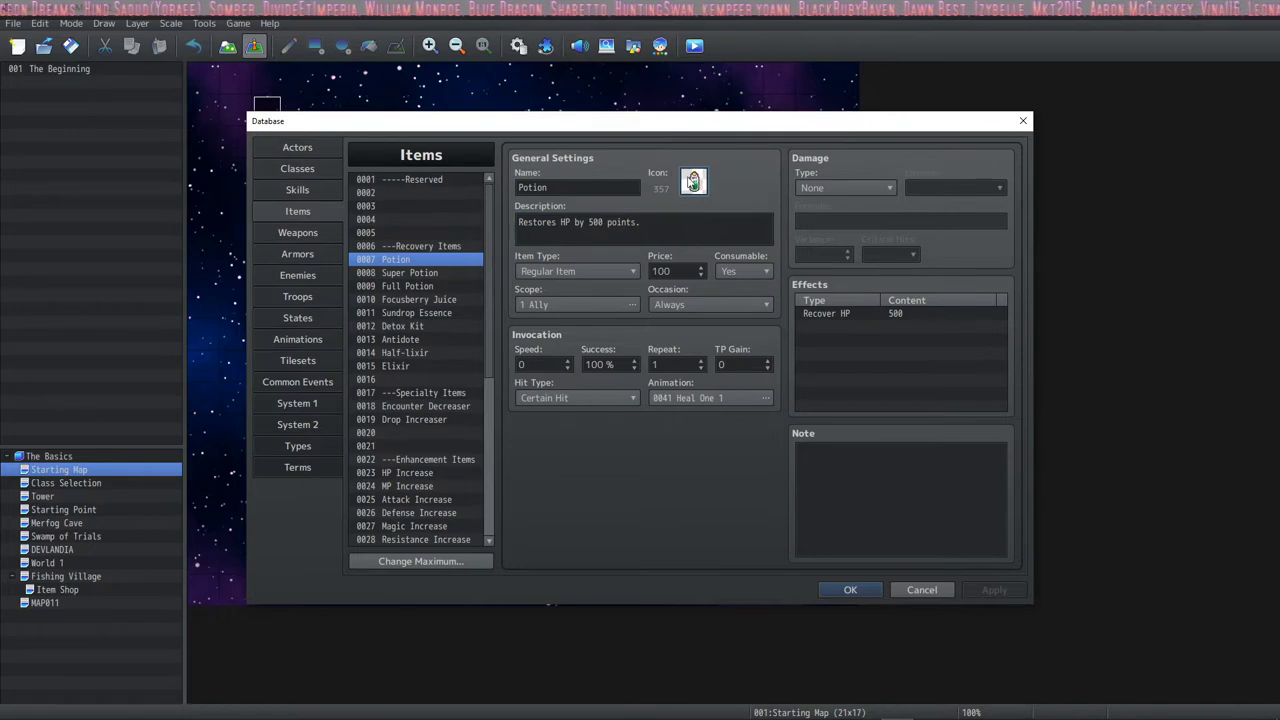
double_click(697, 183)
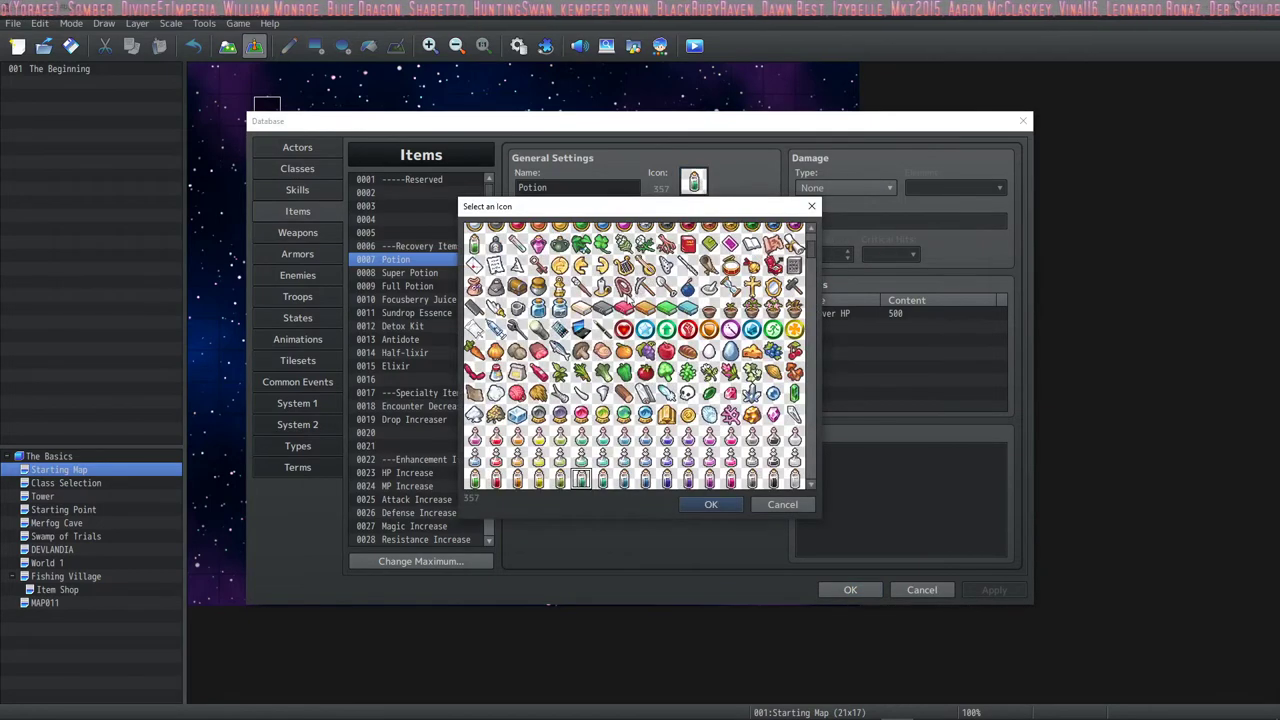
scroll(626, 291, "down", 1)
left_click(623, 298)
scroll(615, 305, "up", 4)
scroll(612, 316, "up", 3)
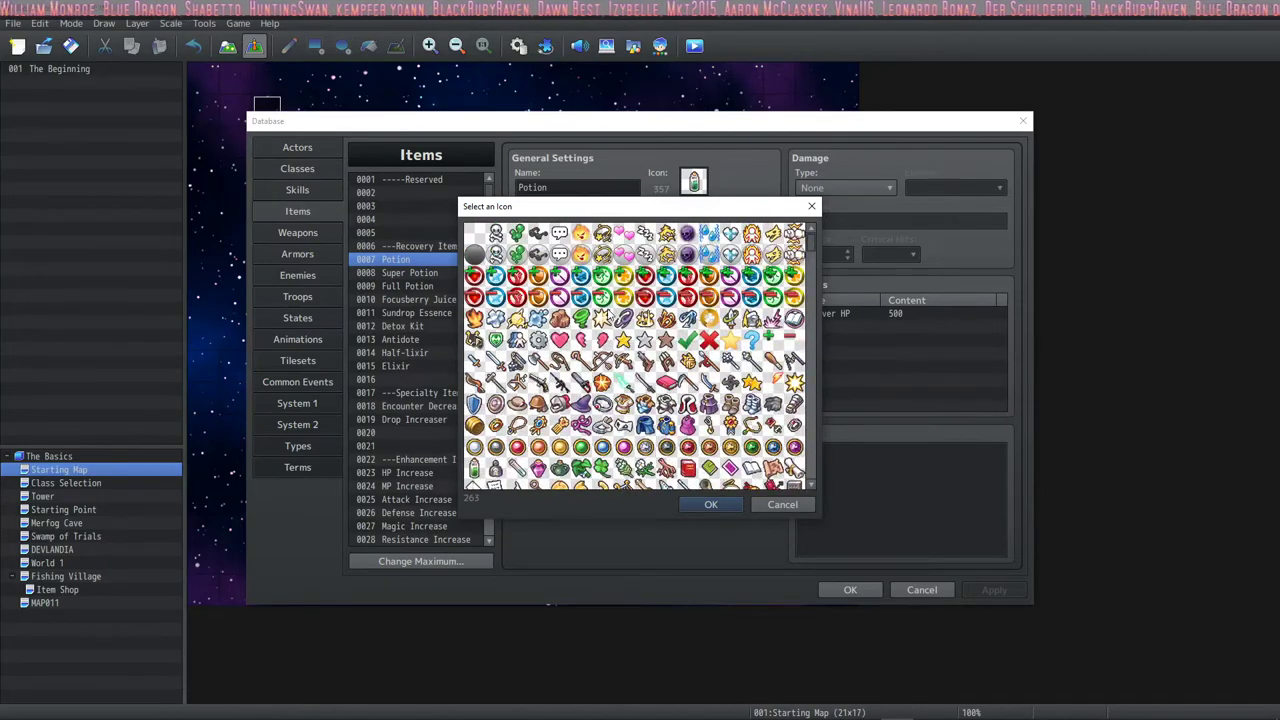
scroll(605, 314, "down", 10)
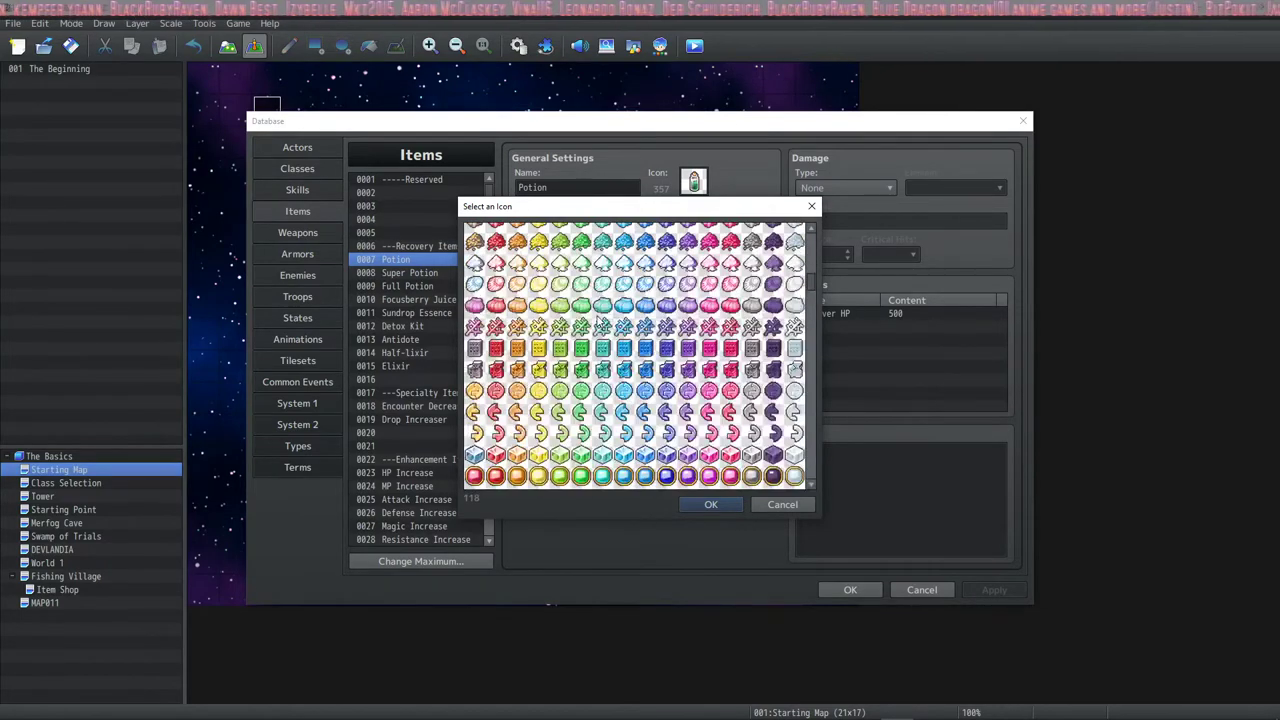
scroll(599, 322, "down", 10)
left_click(602, 310)
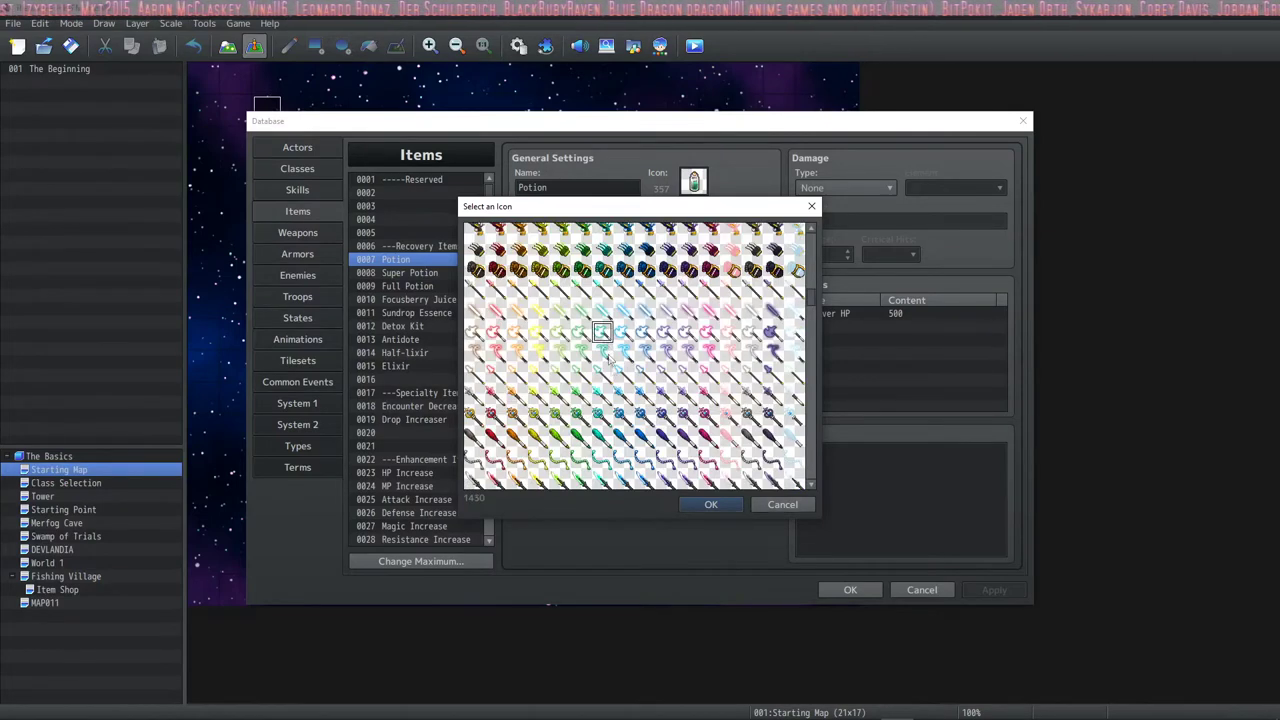
left_click(582, 376)
left_click(751, 374)
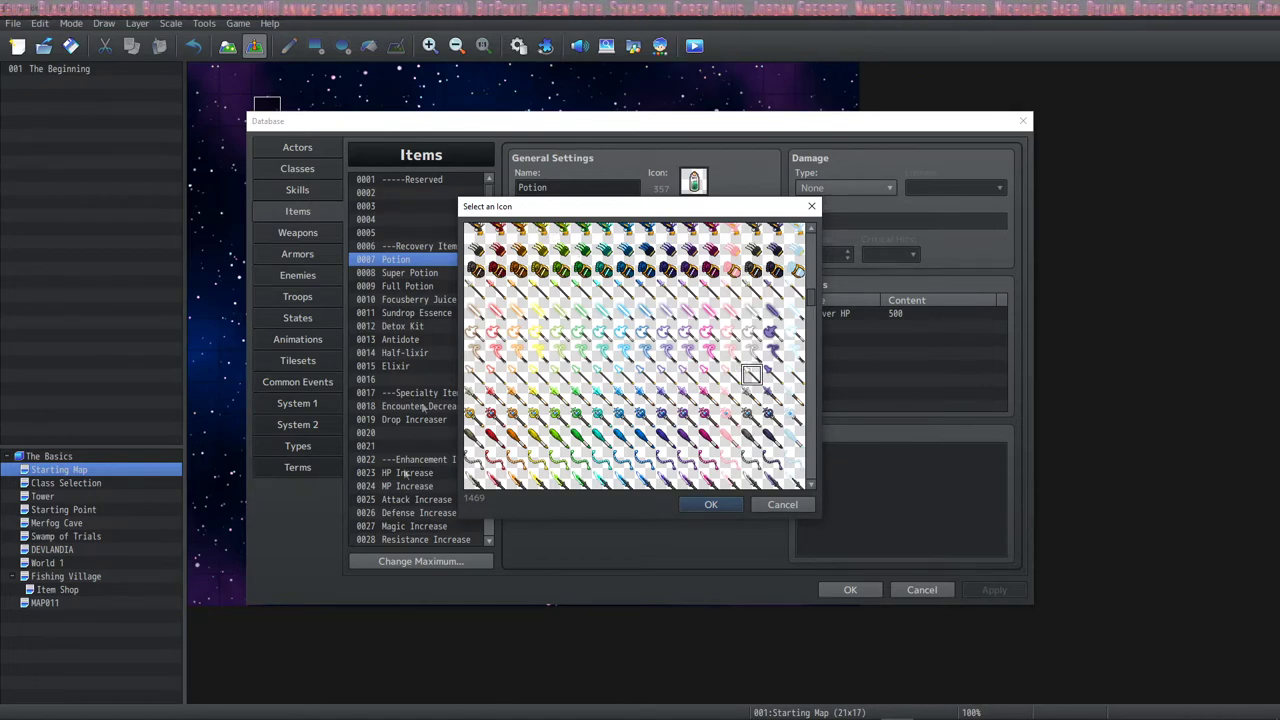
scroll(640, 340, "down", 3)
left_click(601, 385)
scroll(601, 380, "down", 1)
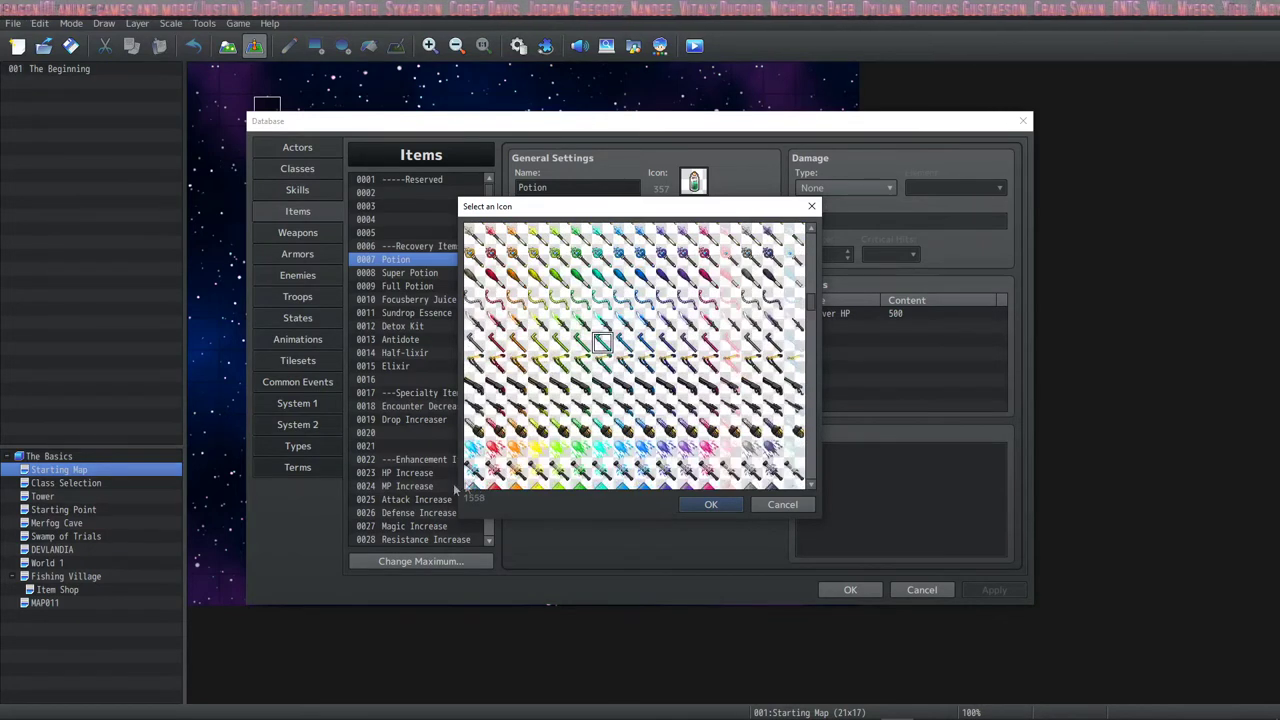
key("Escape")
- Review the Potion's item type options, price and consumable options
left_click(626, 271)
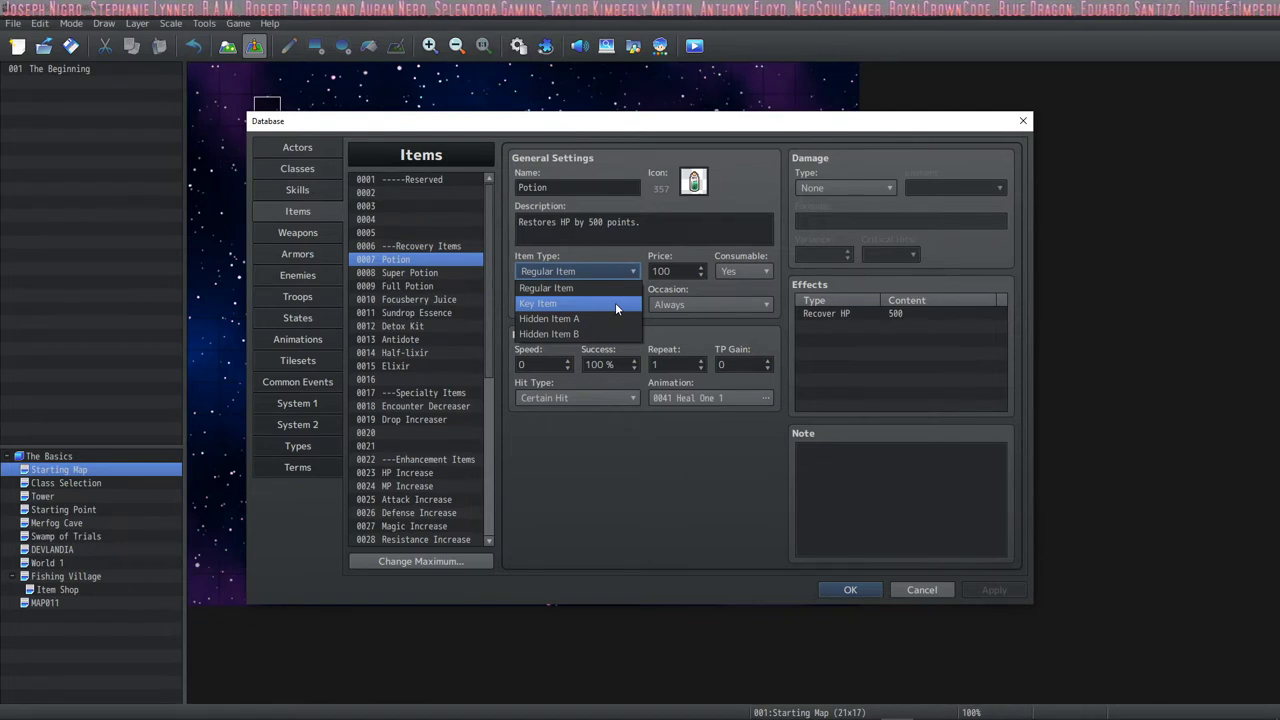
left_click(665, 271)
double_click(665, 271)
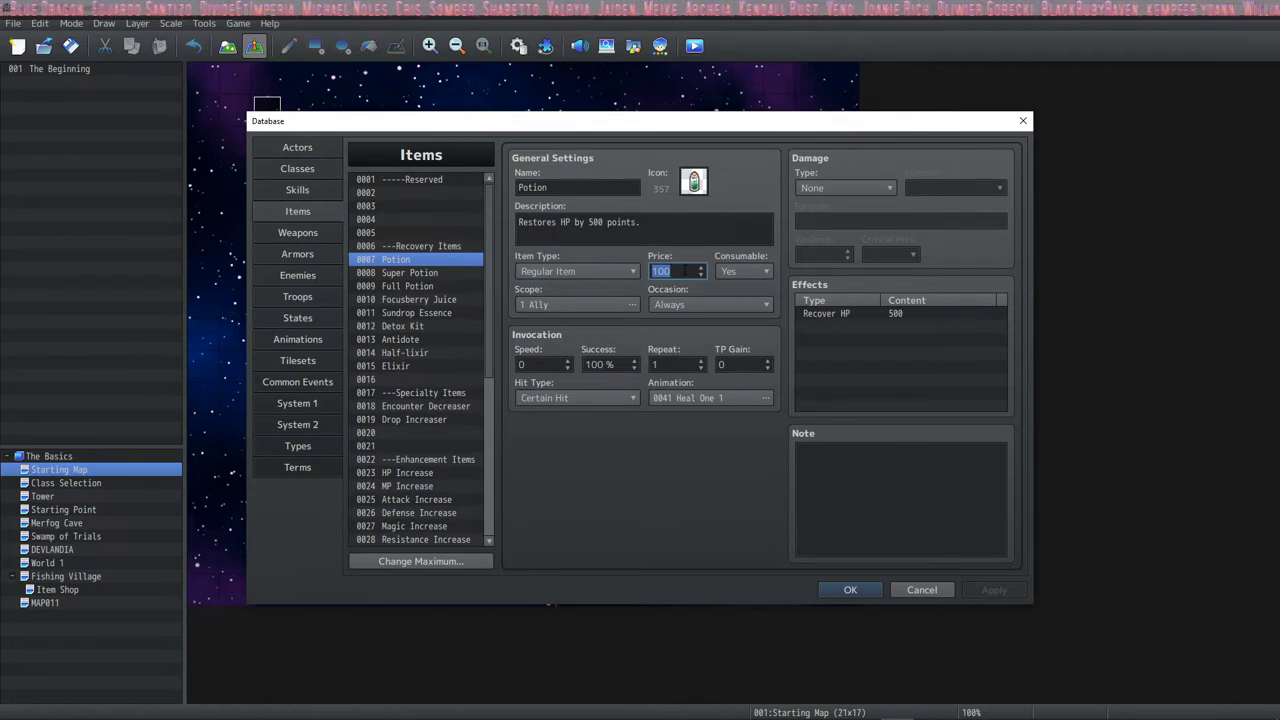
left_click(745, 271)
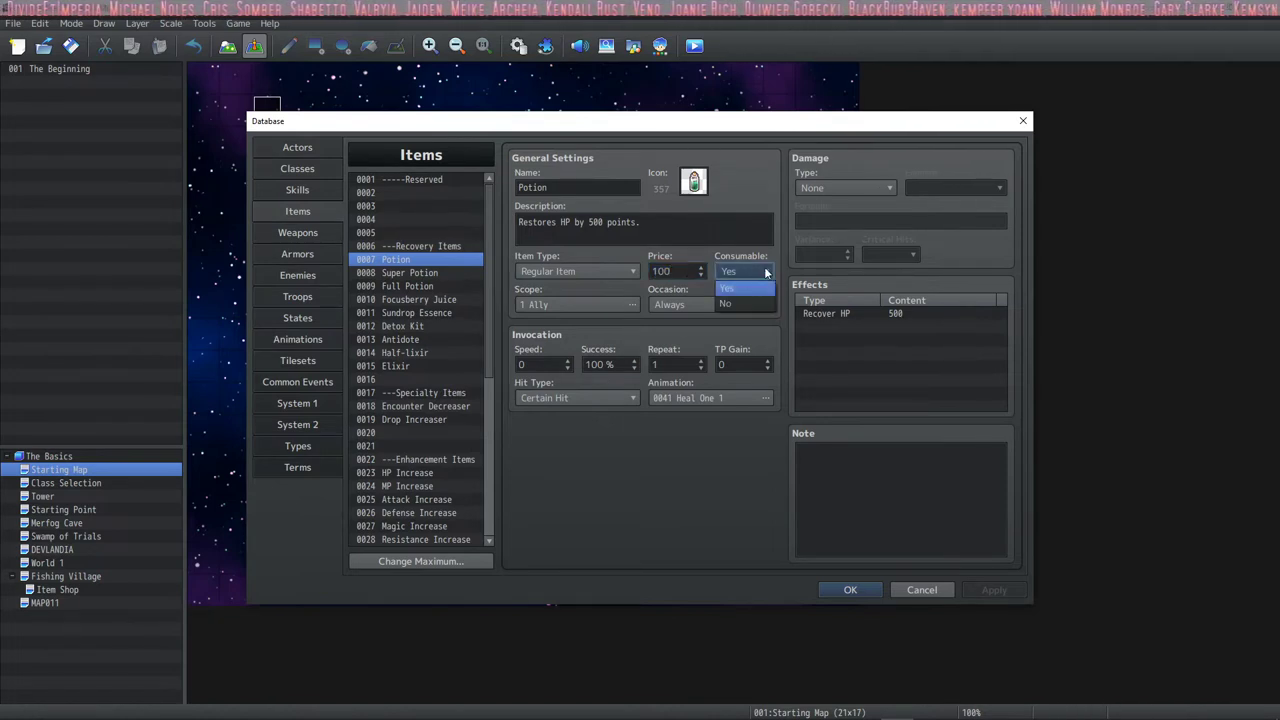
left_click(737, 290)
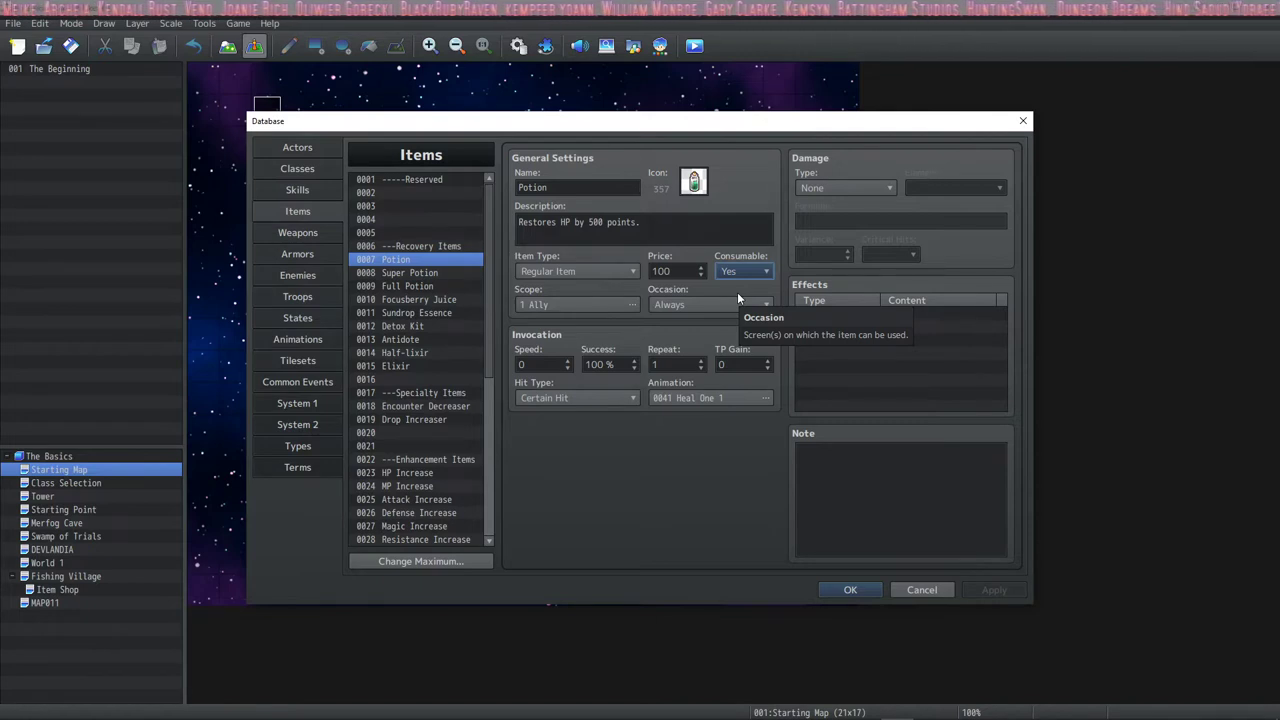
- Set the Potion's Consumable option to No, apply it, and set the option back to Yes
left_click(742, 271)
left_click(732, 304)
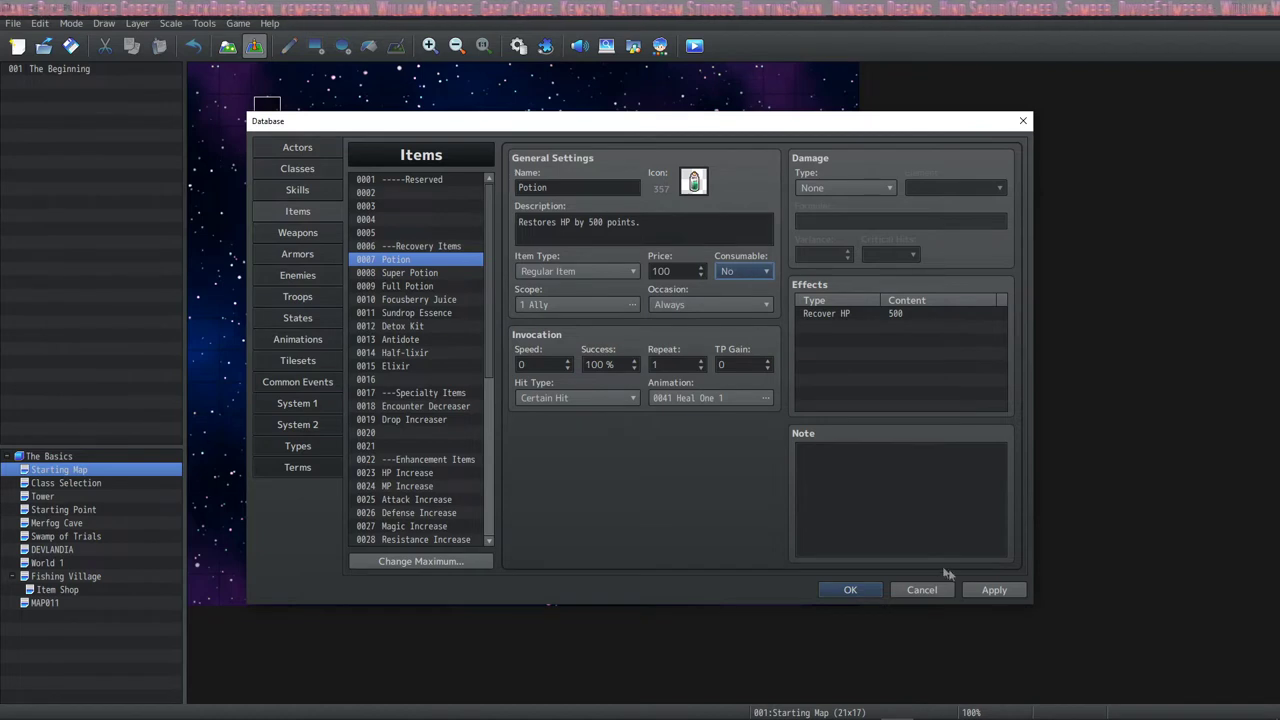
left_click(985, 590)
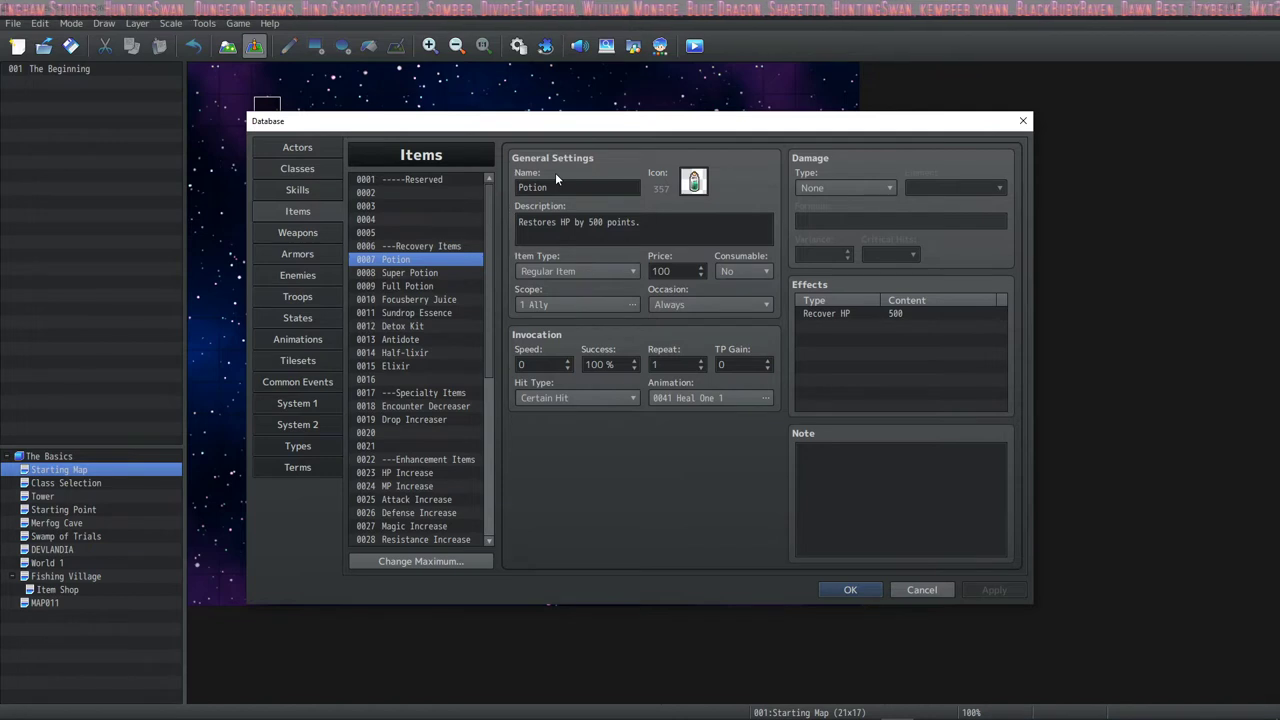
left_click(745, 271)
left_click(745, 287)
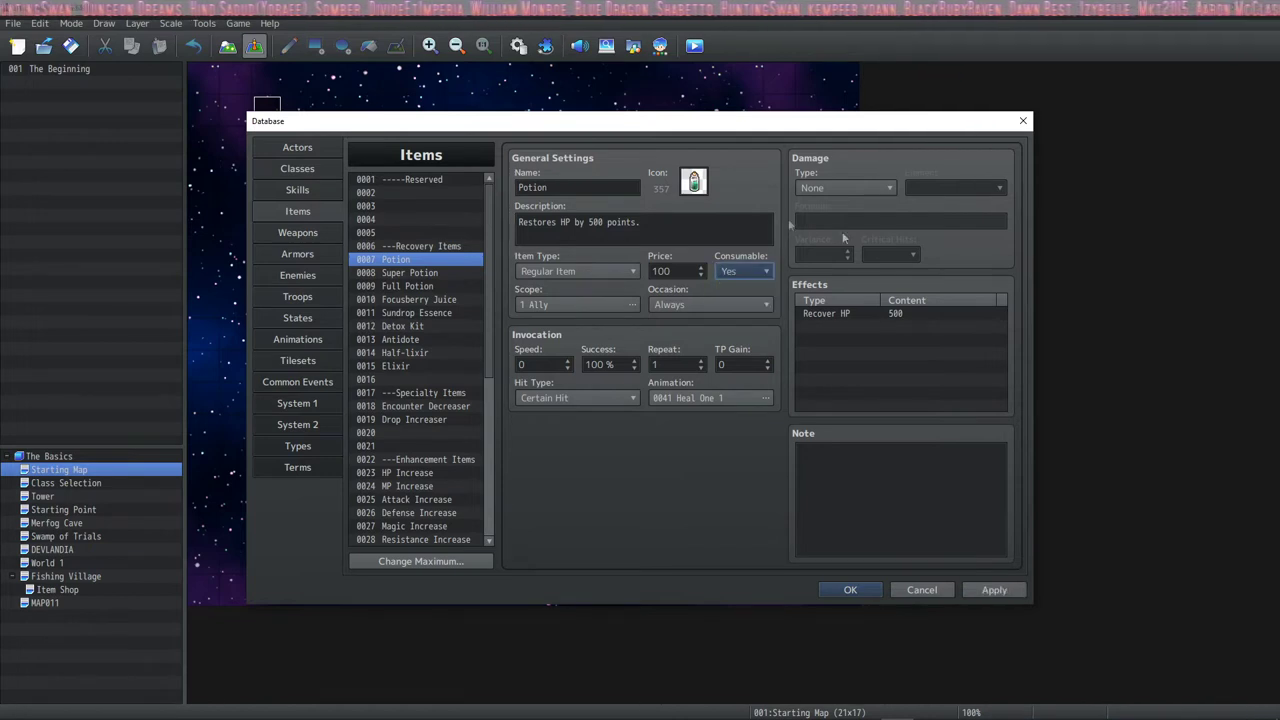
- Change the status in the Potion's one-ally scope to Unconditional and restore it to Alive
left_click(583, 305)
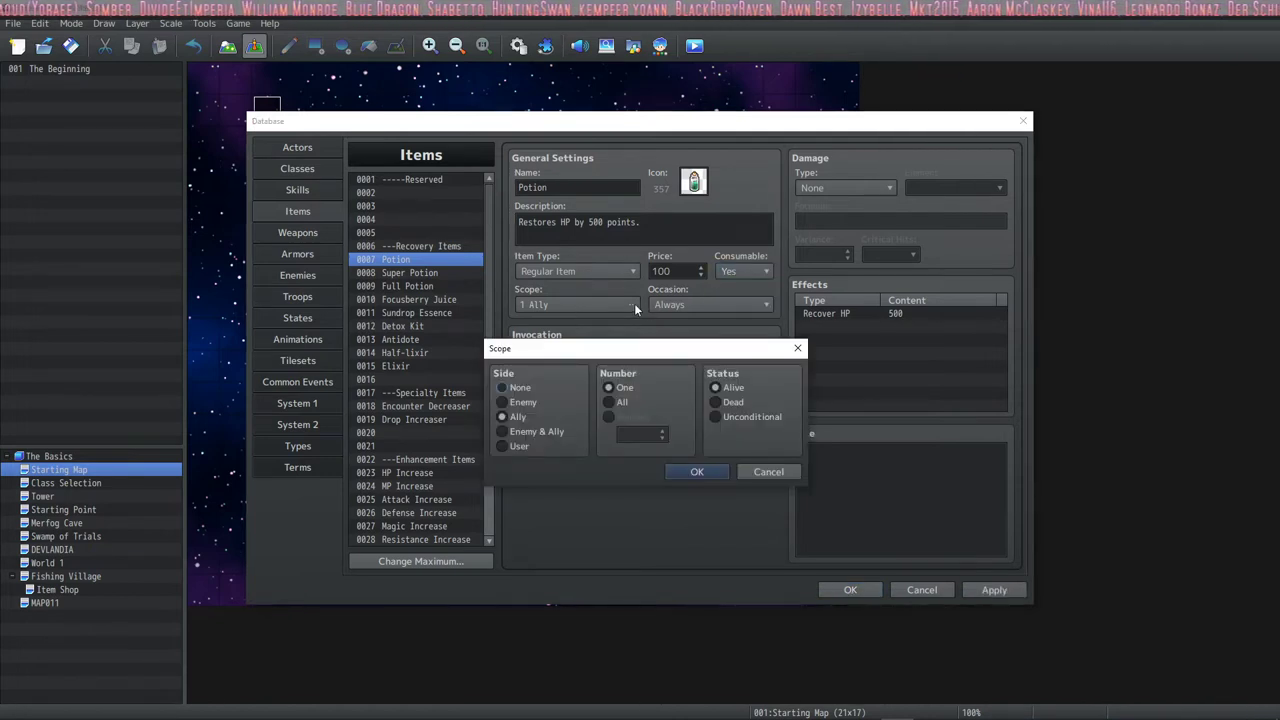
left_click(697, 471)
left_click(580, 304)
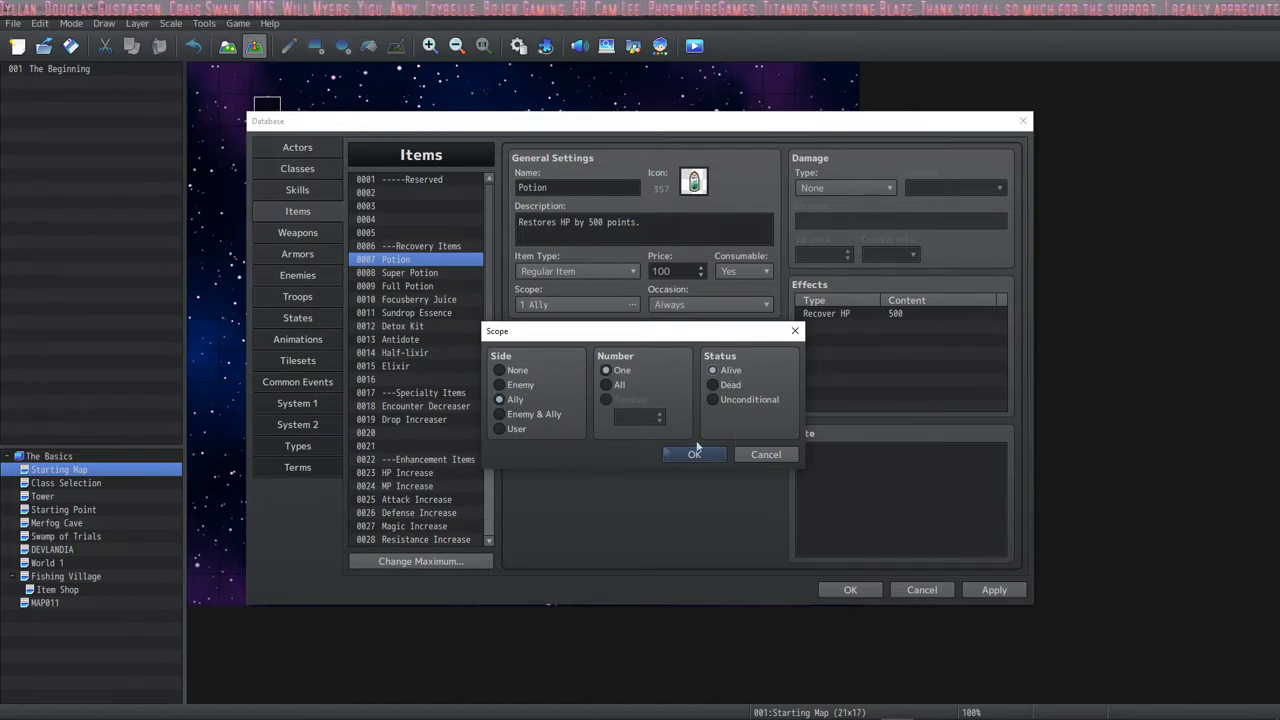
left_click(726, 399)
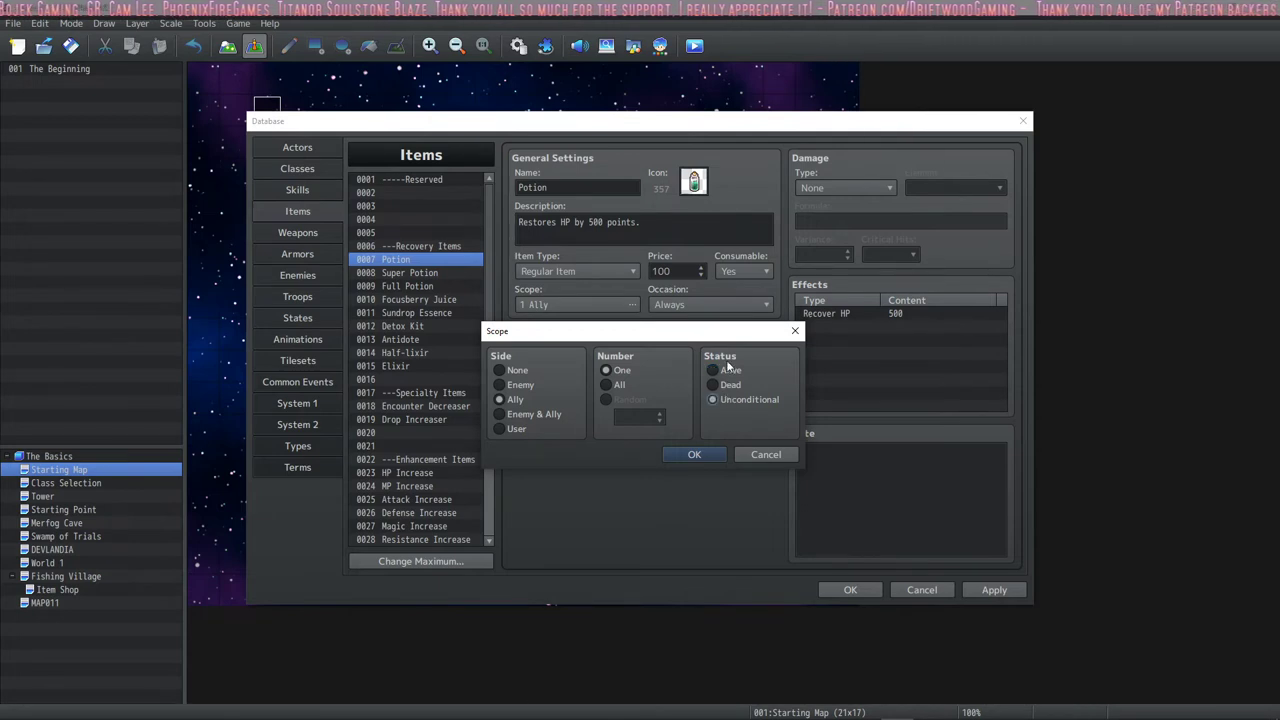
left_click(694, 454)
left_click(631, 304)
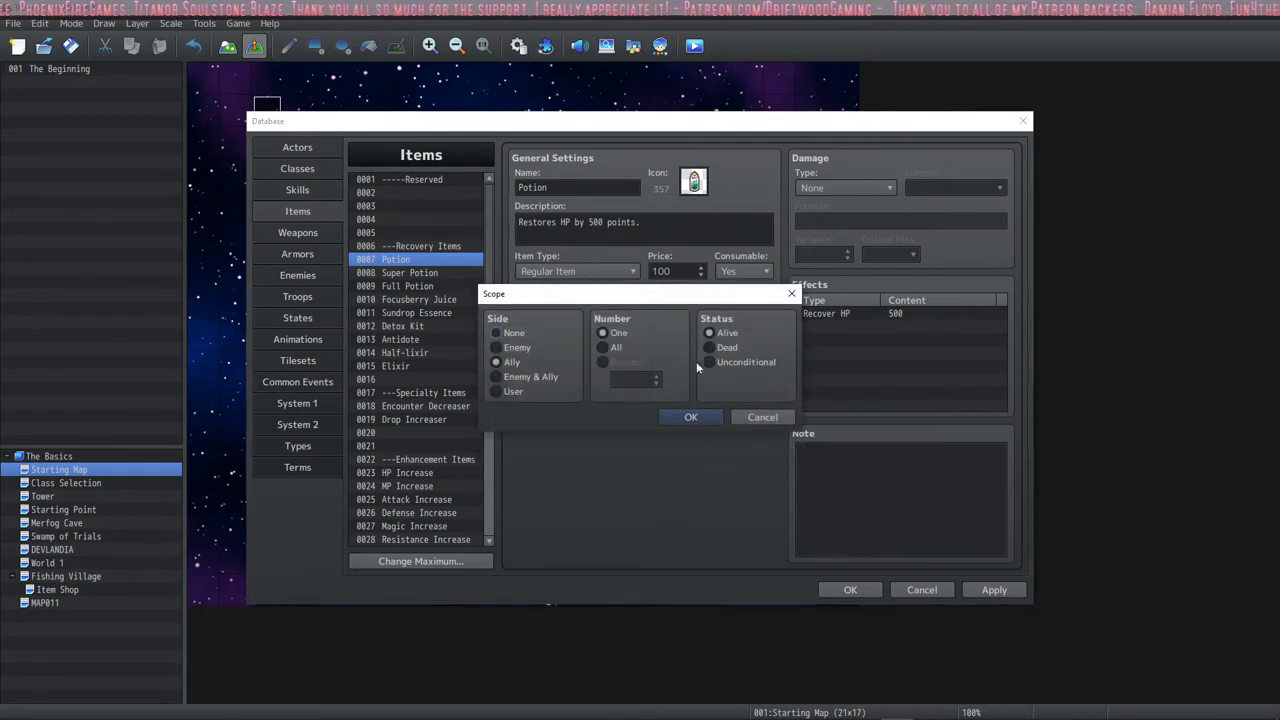
left_click(690, 417)
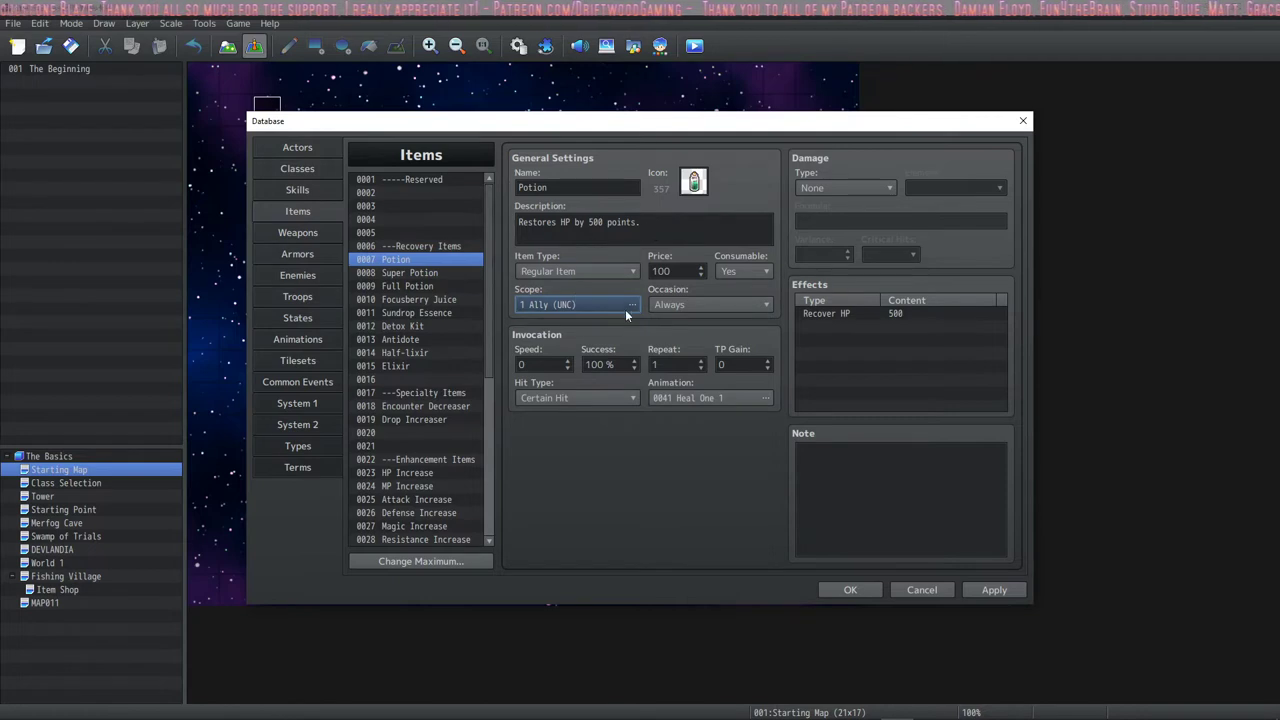
left_click(631, 304)
left_click(716, 336)
left_click(686, 419)
- Try Battle Screen and Never as the Potion's usage occasion and return it to Always
left_click(710, 305)
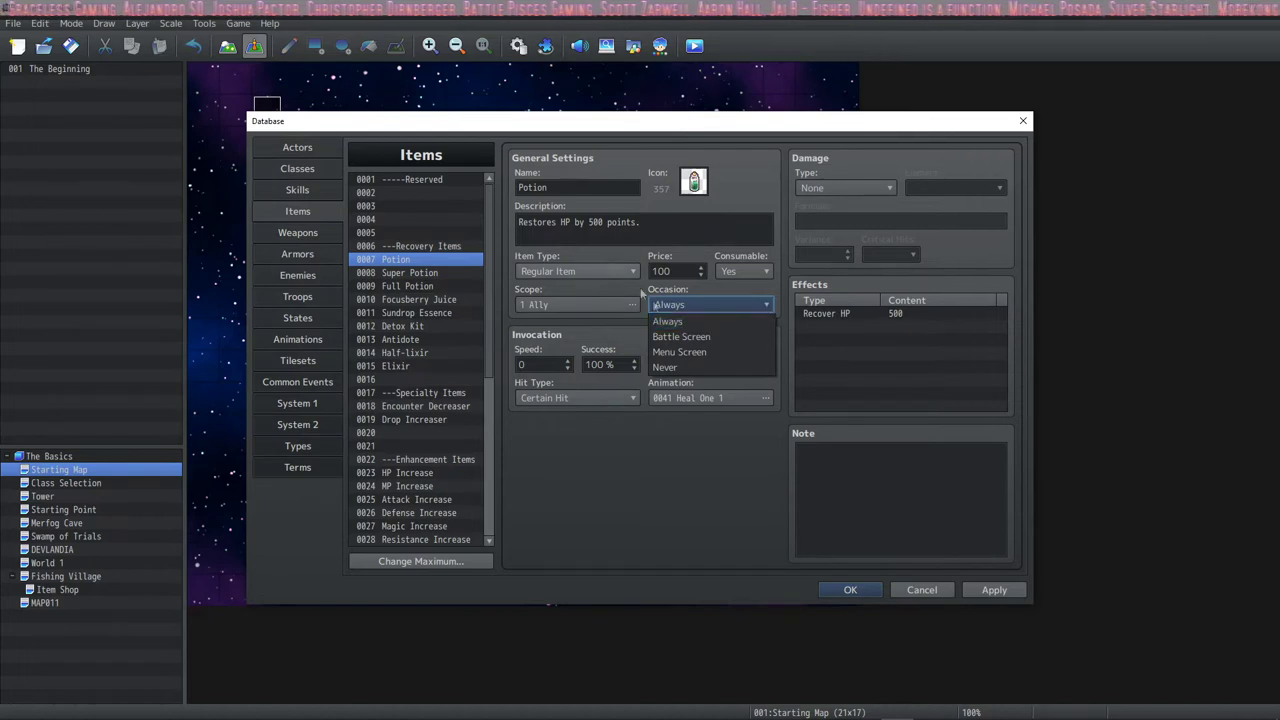
left_click(686, 337)
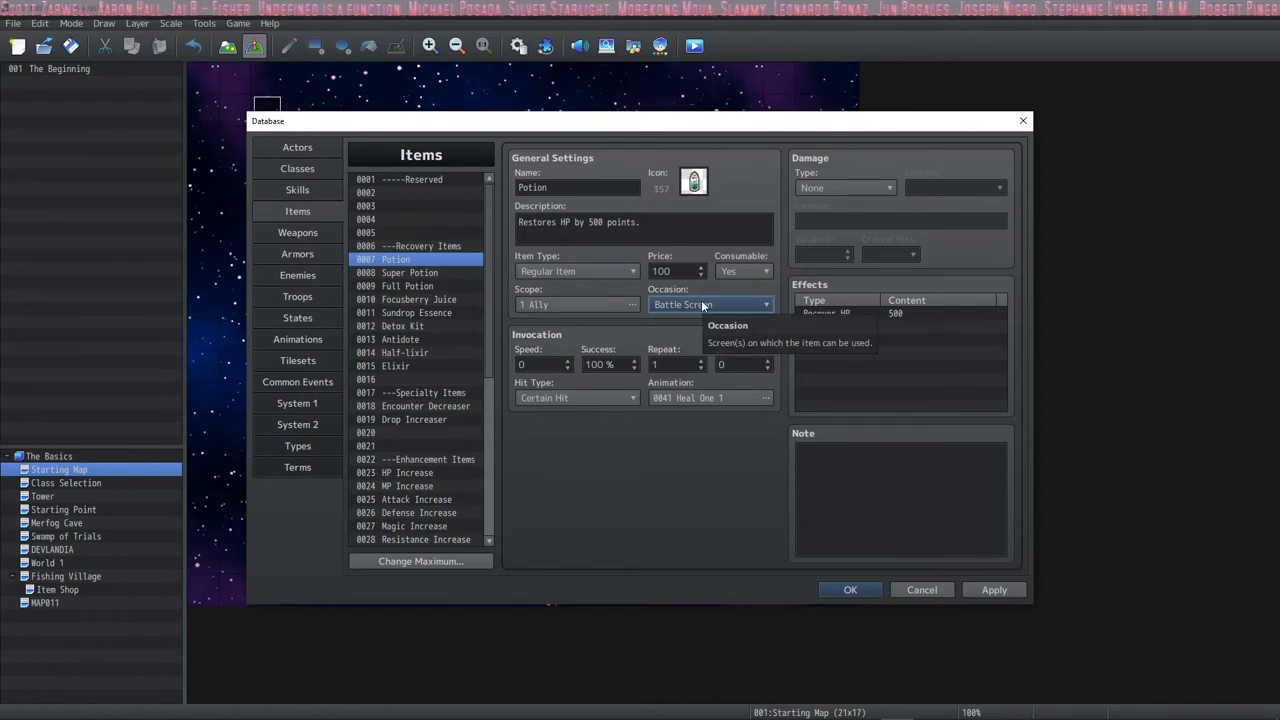
left_click(703, 305)
left_click(705, 354)
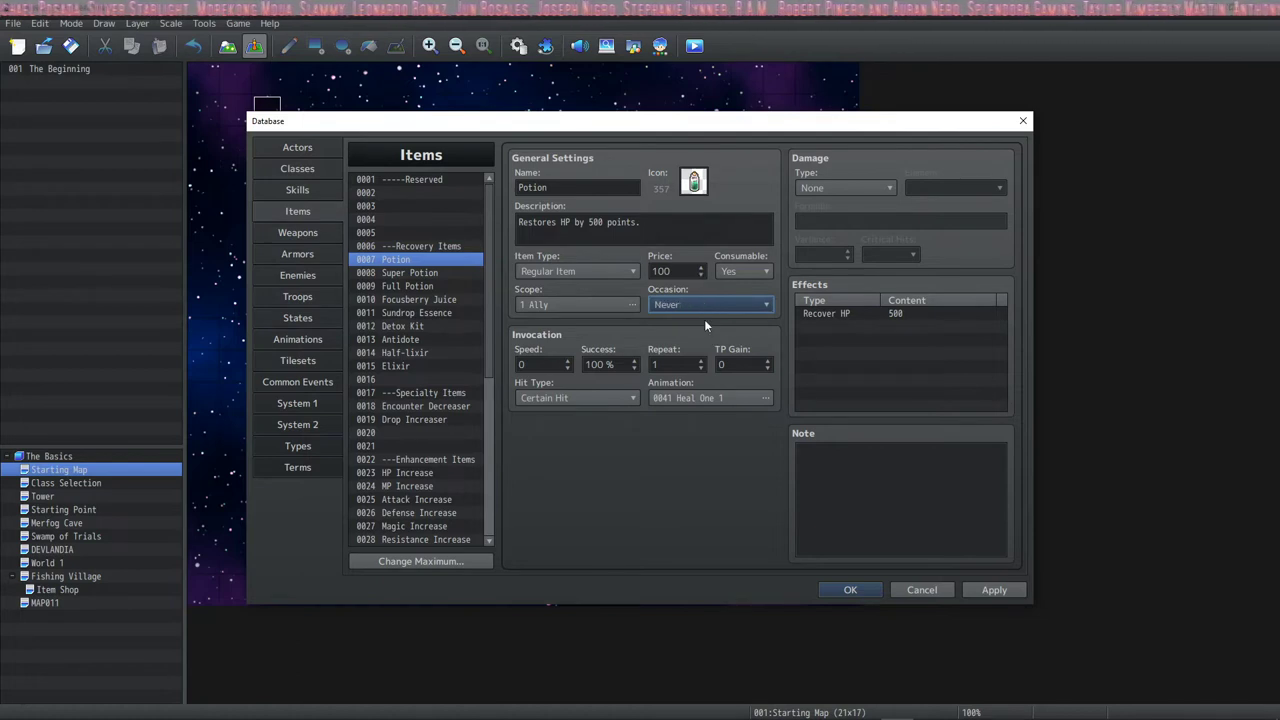
scroll(707, 308, "up", 3)
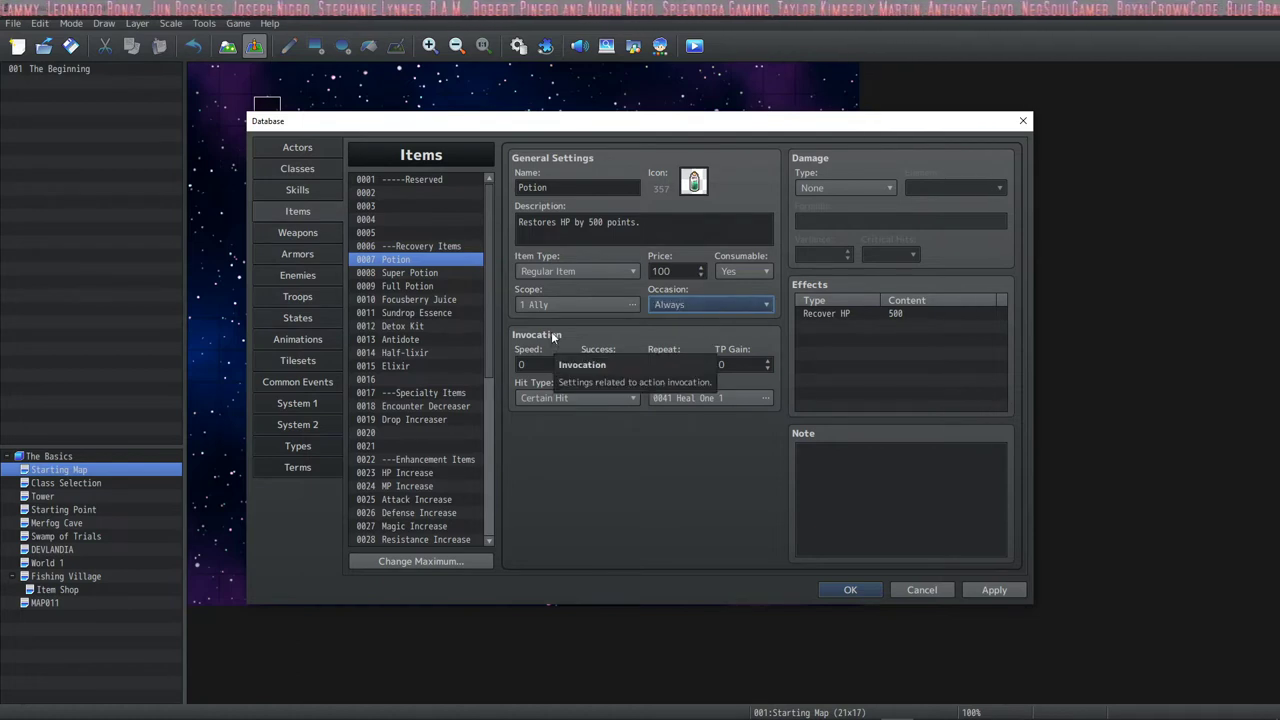
- Set the Potion's invocation Speed to 1 and try a TP Gain of 5
key("Tab")
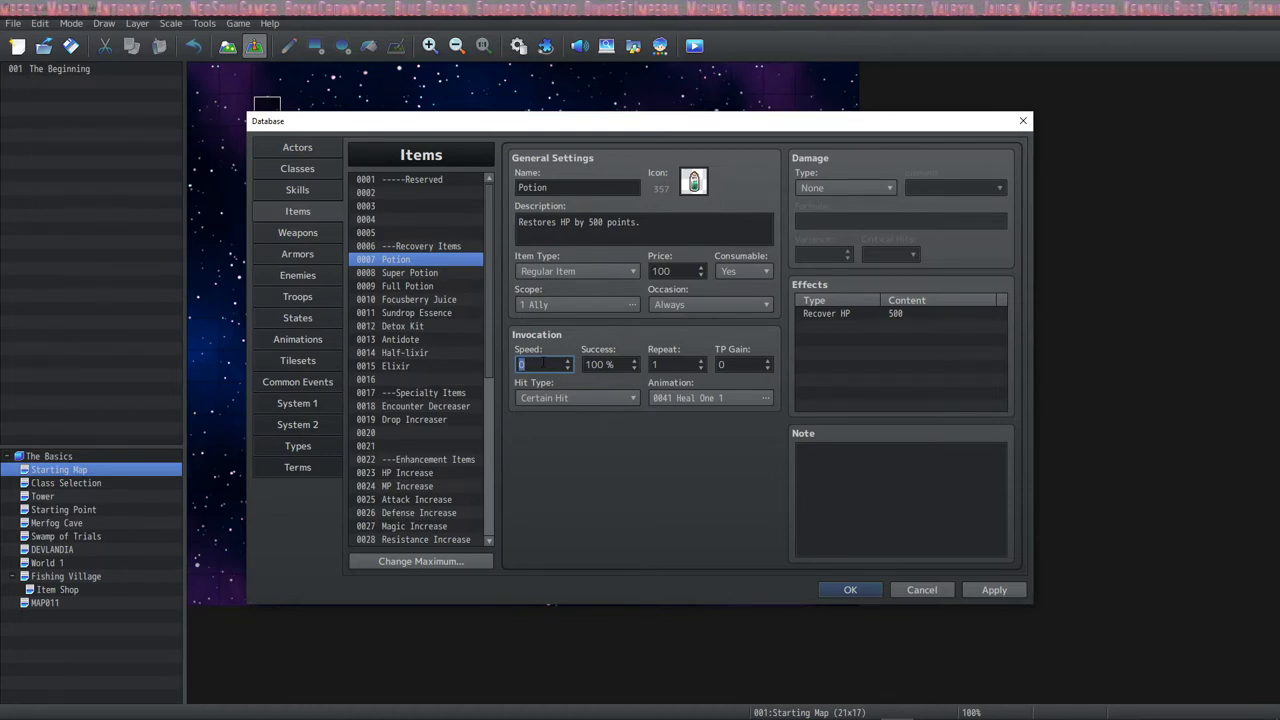
type("100")
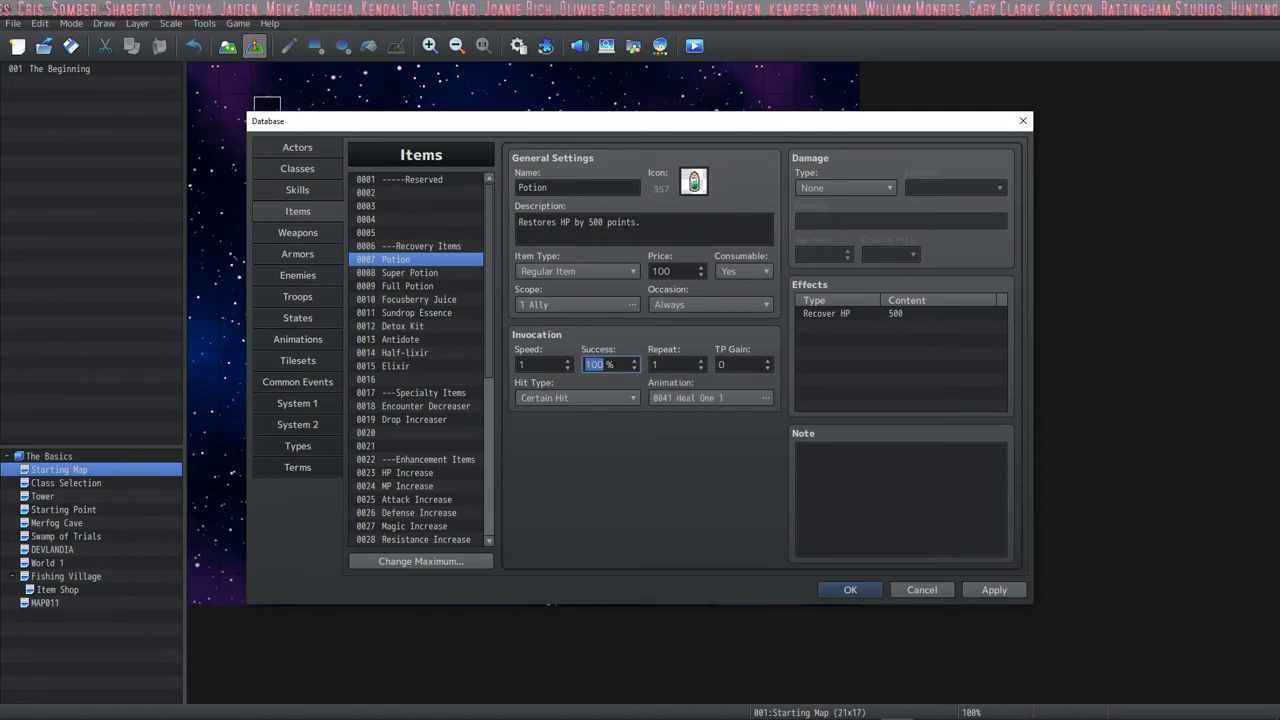
left_click(633, 222)
left_click(617, 355)
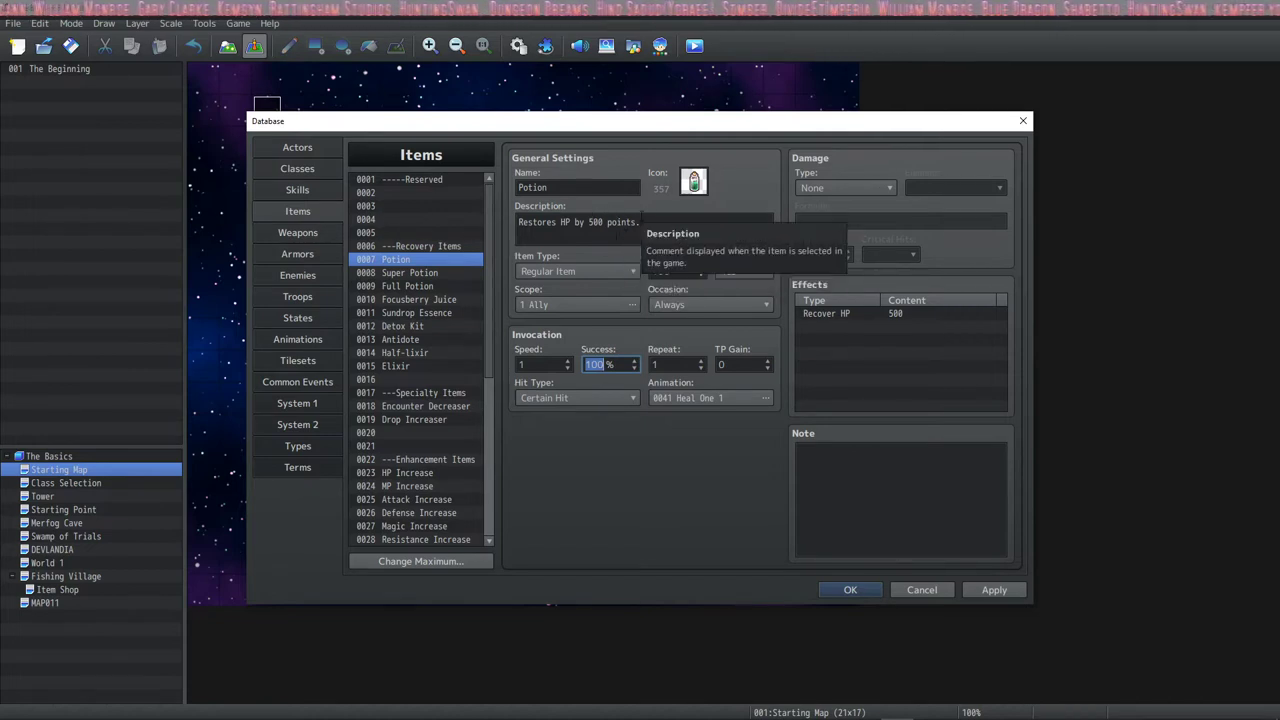
key("Tab")
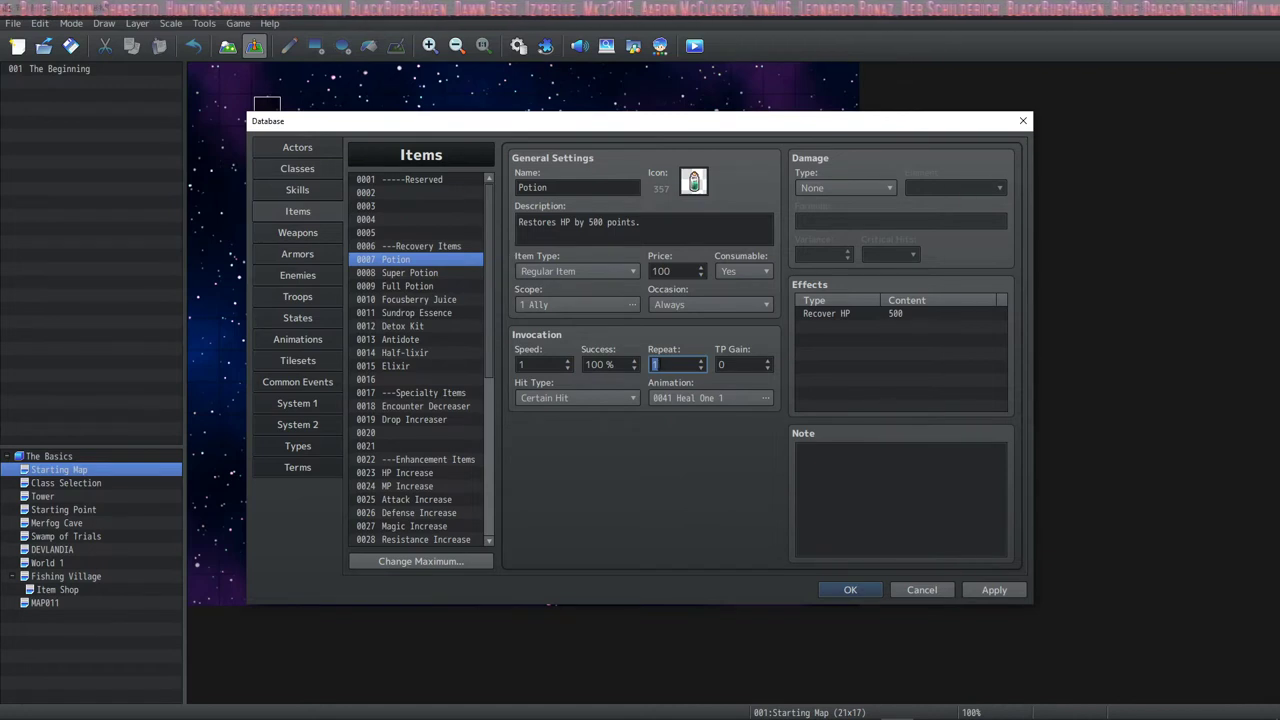
key("Tab")
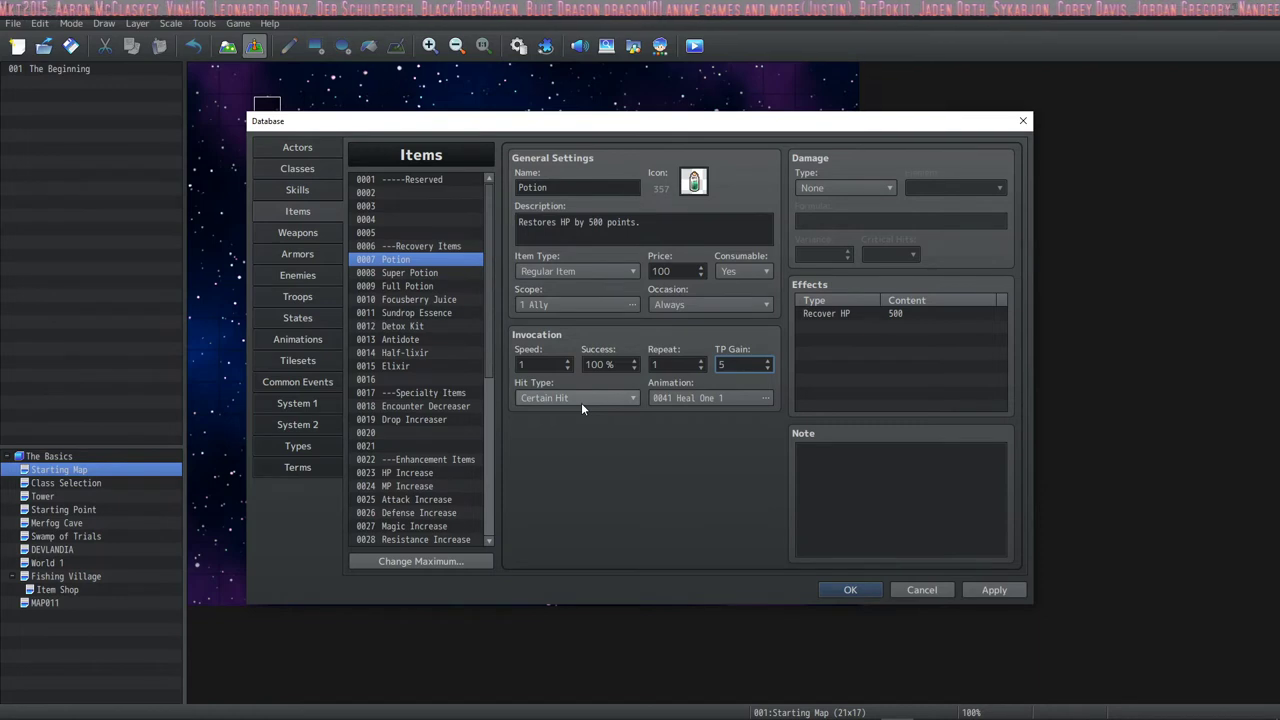
- Return the Potion's TP Gain to 0 and choose Certain Hit as its hit type
mouse_move(530, 396)
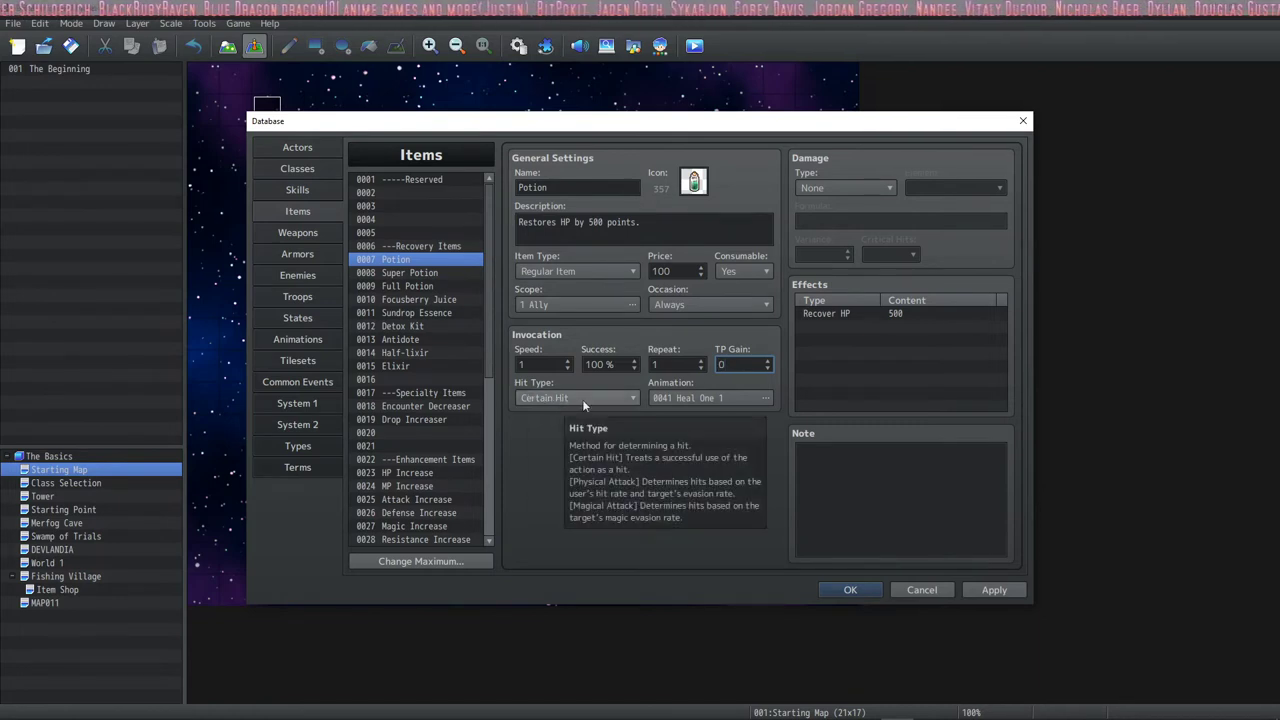
left_click(598, 399)
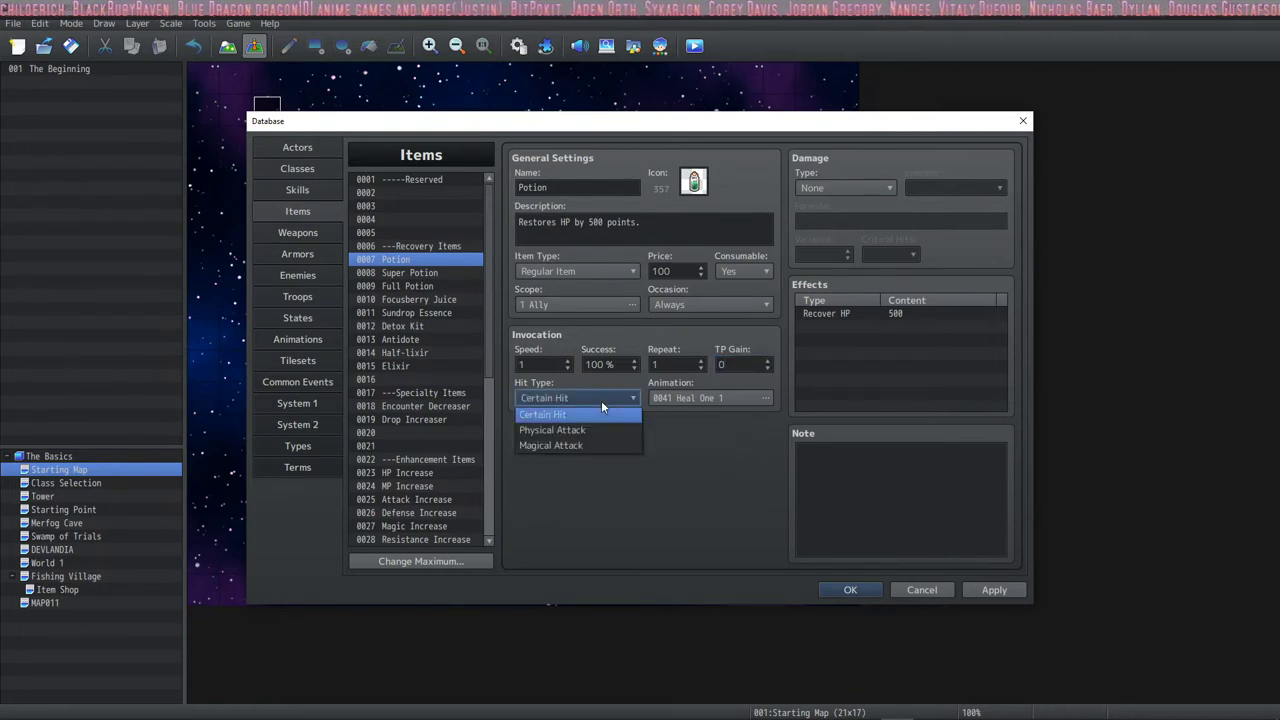
left_click(548, 416)
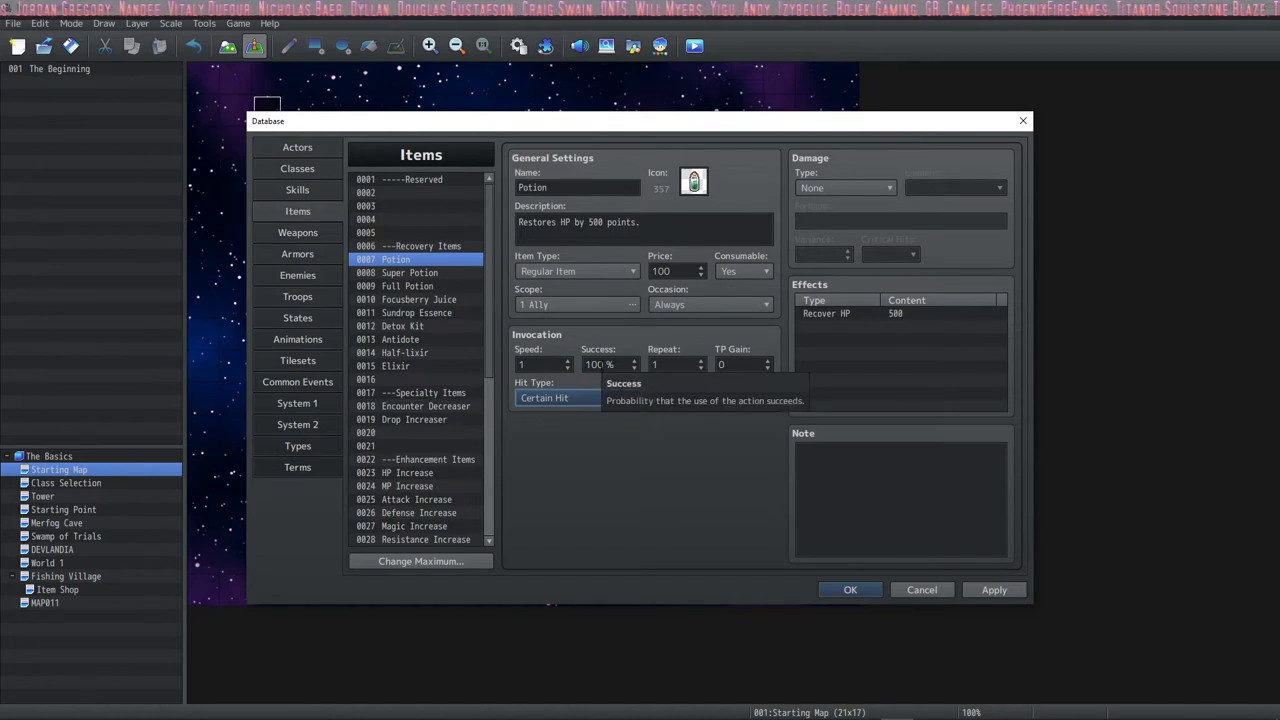
- Try Physical Attack and Magical Attack as the Potion's hit type and return it to Certain Hit
left_click(581, 390)
left_click(547, 427)
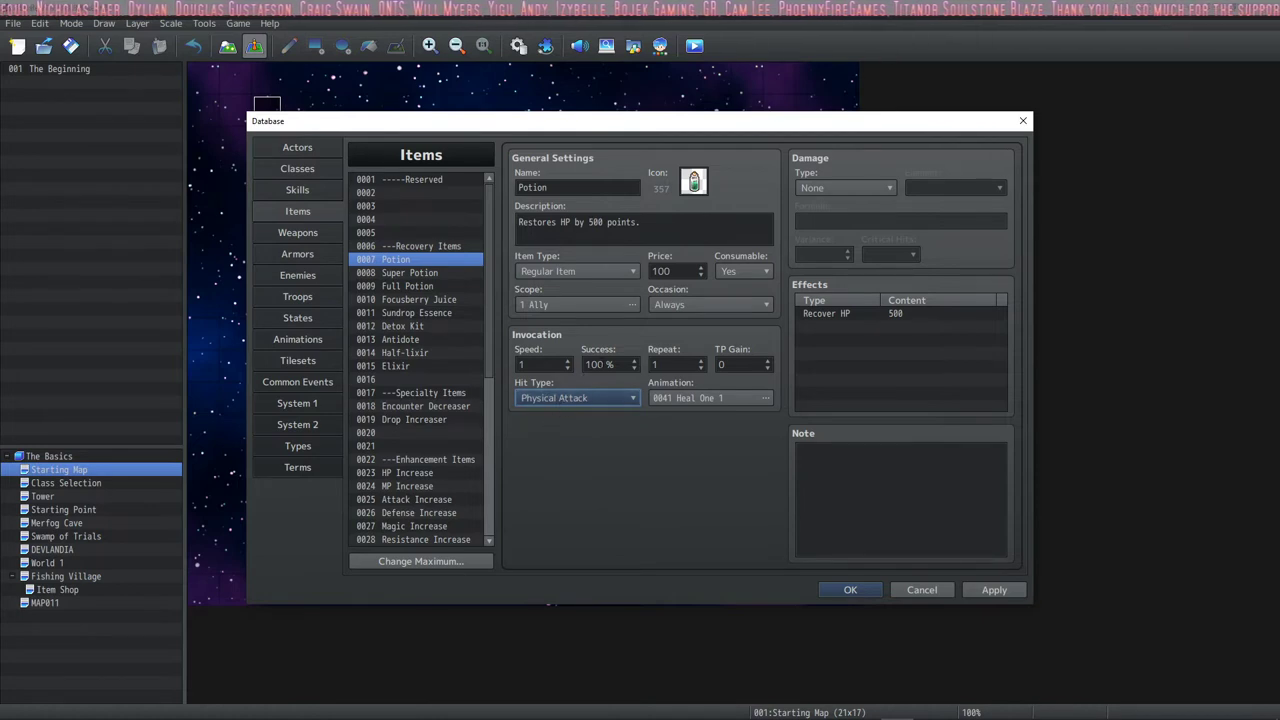
left_click(574, 396)
left_click(563, 450)
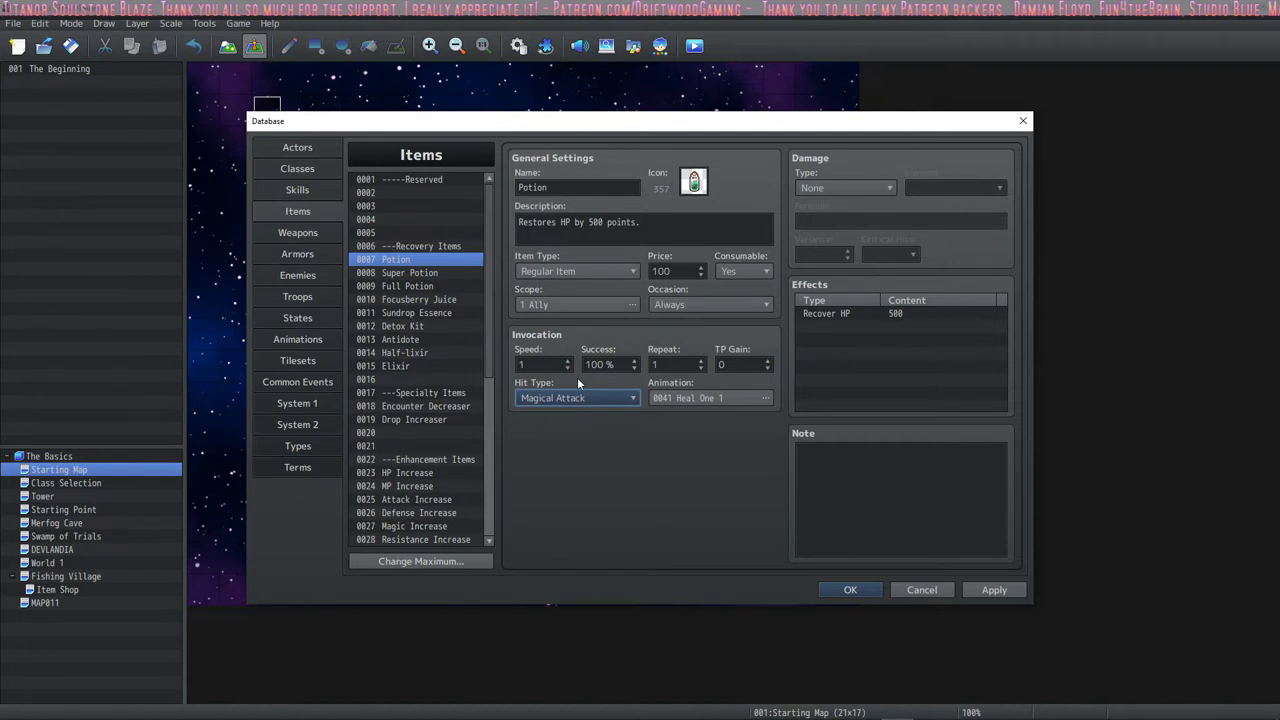
left_click(561, 397)
left_click(554, 412)
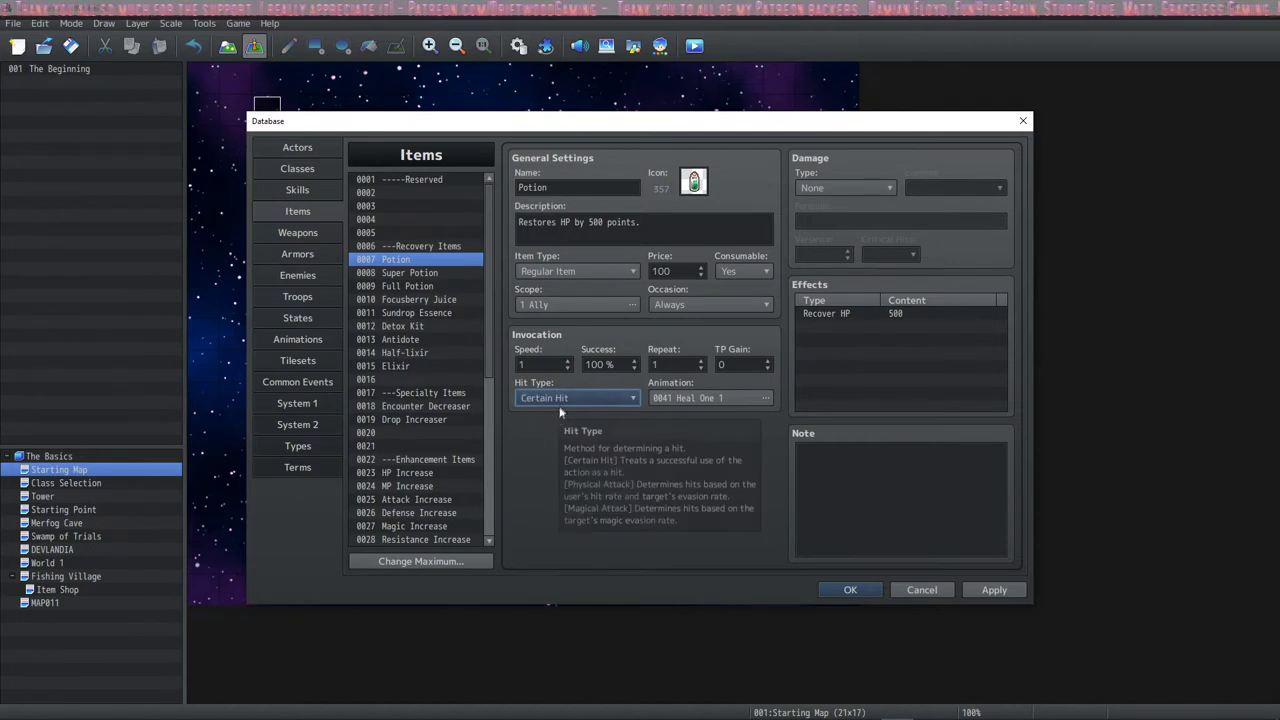
- Go through the Physical Attack and Magical Attack hit types once more and restore Certain Hit
left_click(564, 397)
left_click(554, 429)
left_click(555, 398)
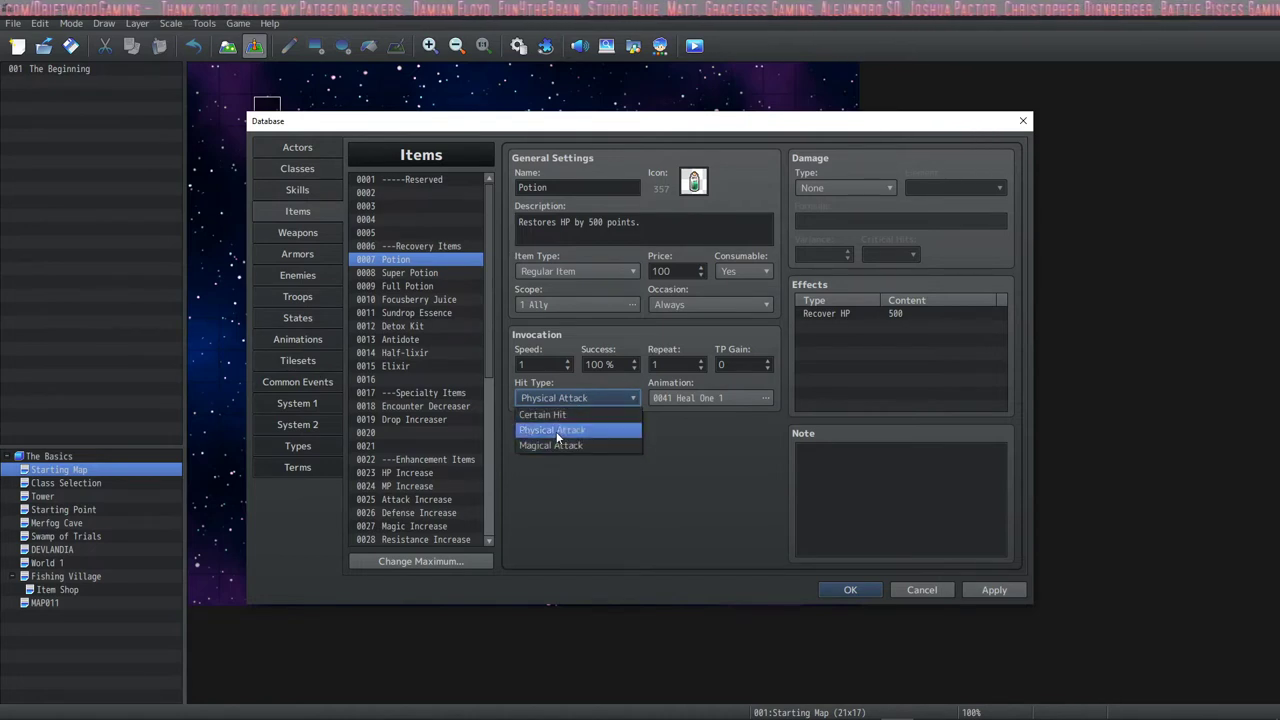
left_click(556, 432)
left_click(557, 398)
left_click(557, 446)
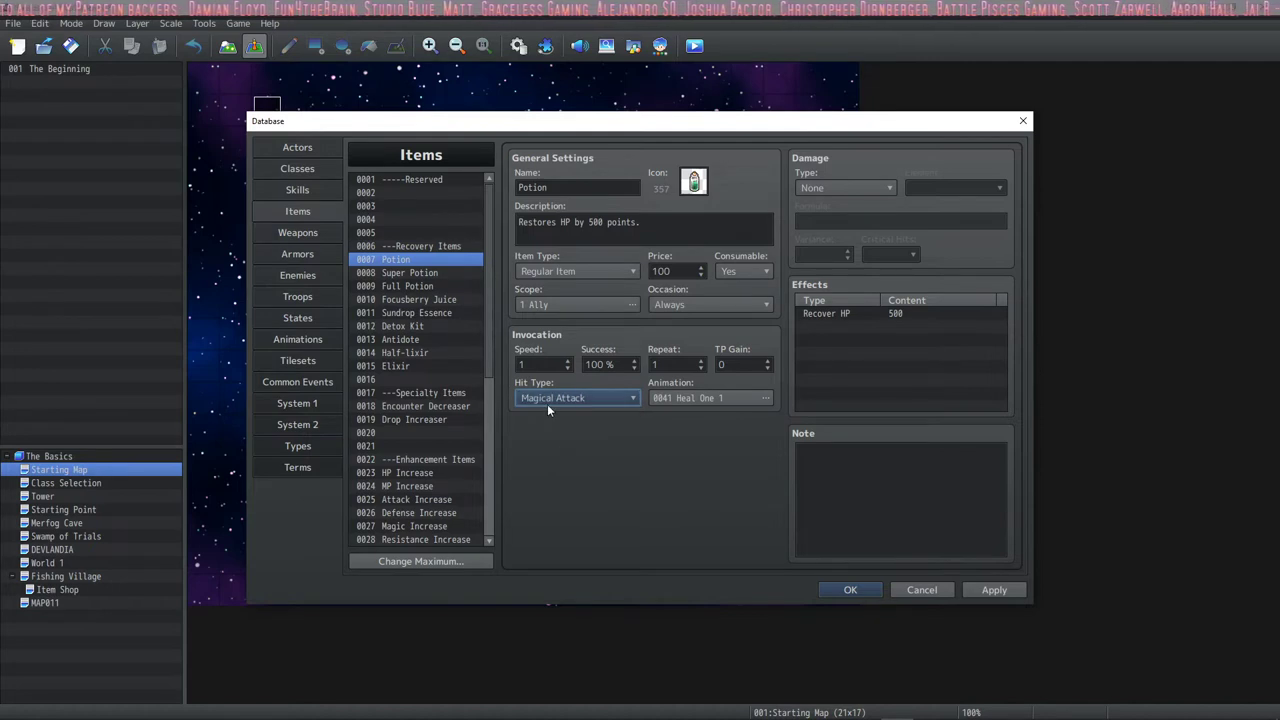
left_click(558, 399)
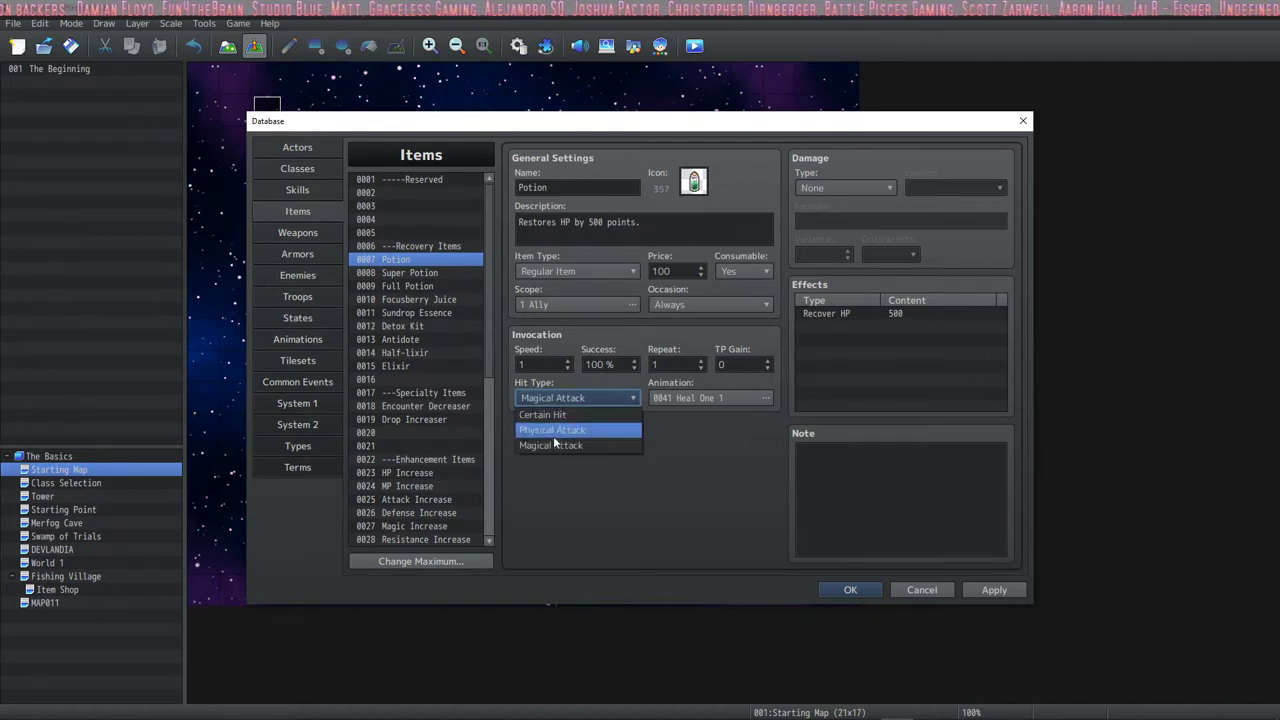
left_click(545, 414)
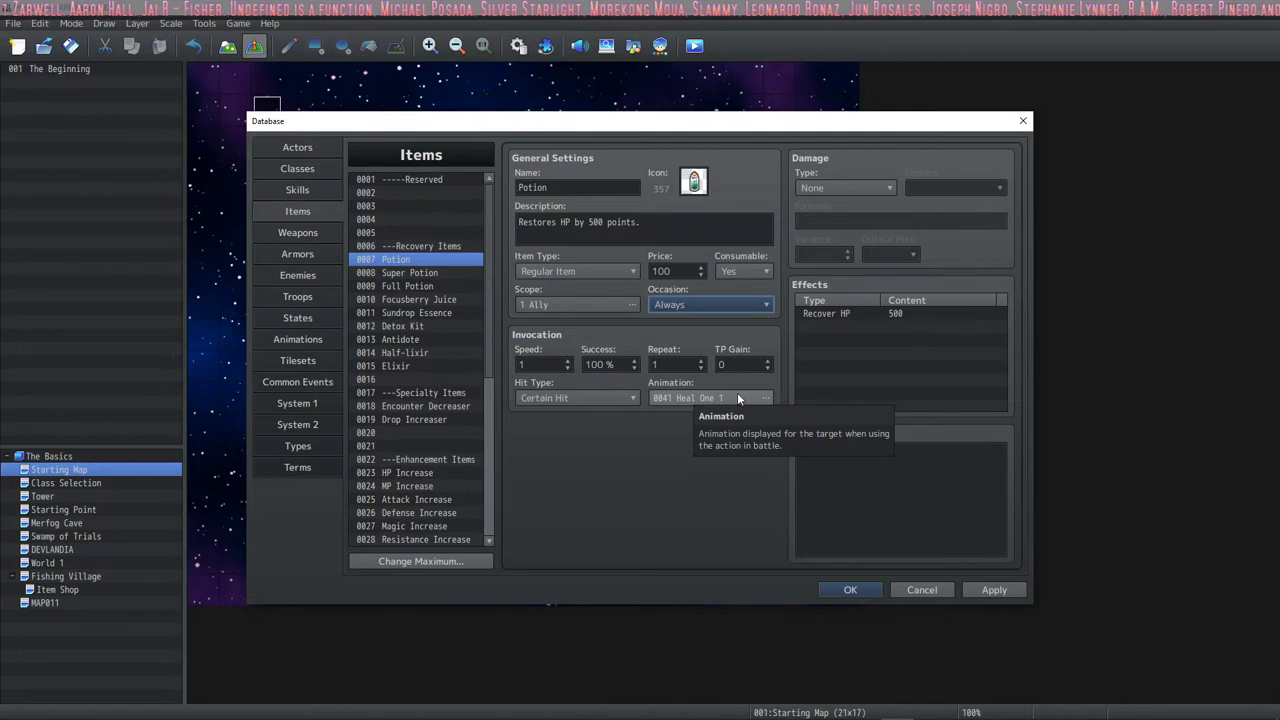
- Preview the Cure All 1 animation for the Potion and keep Heal One 1 as its animation
double_click(734, 397)
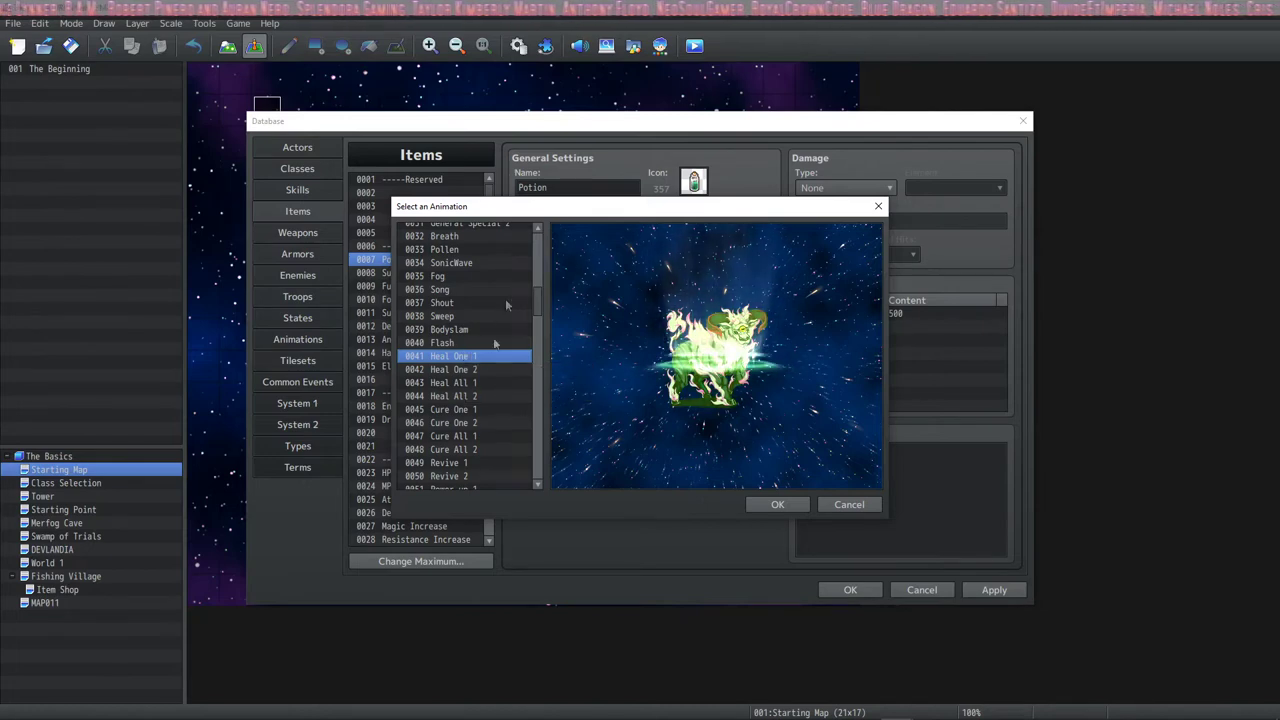
left_click(470, 436)
left_click(472, 357)
double_click(472, 357)
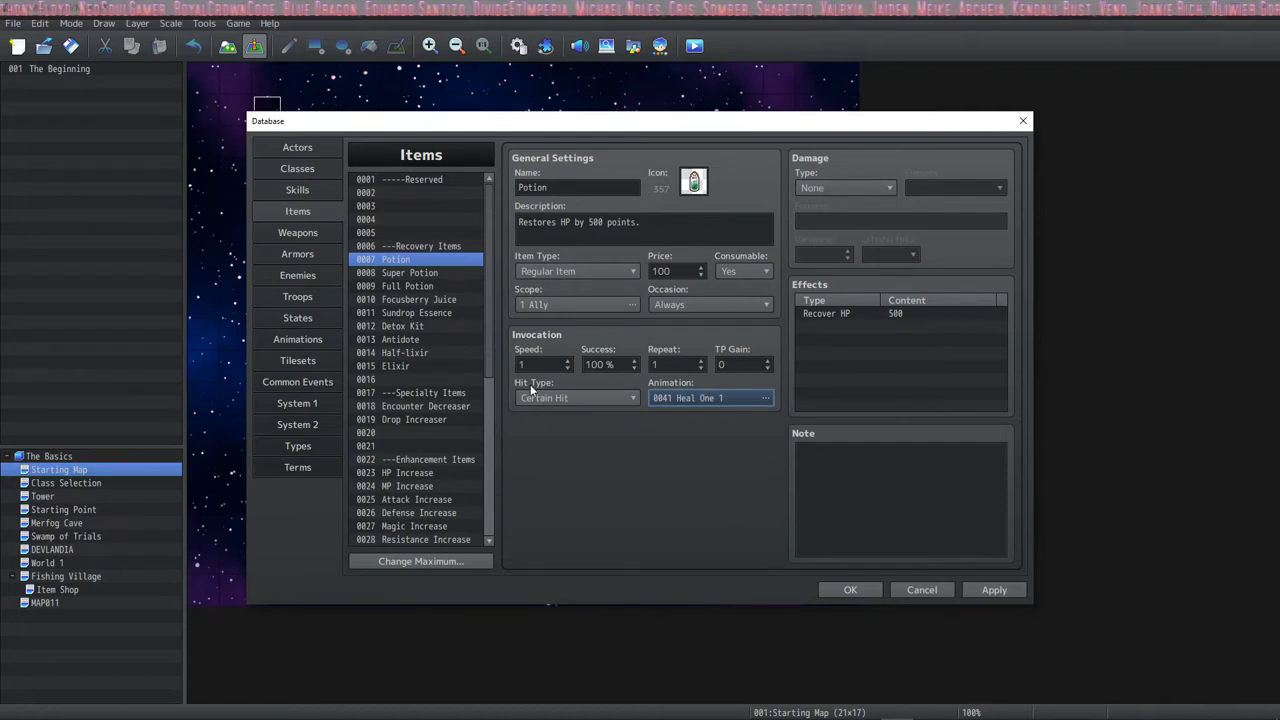
- Set the Potion's damage type to HP Damage with the Physical element
left_click(819, 189)
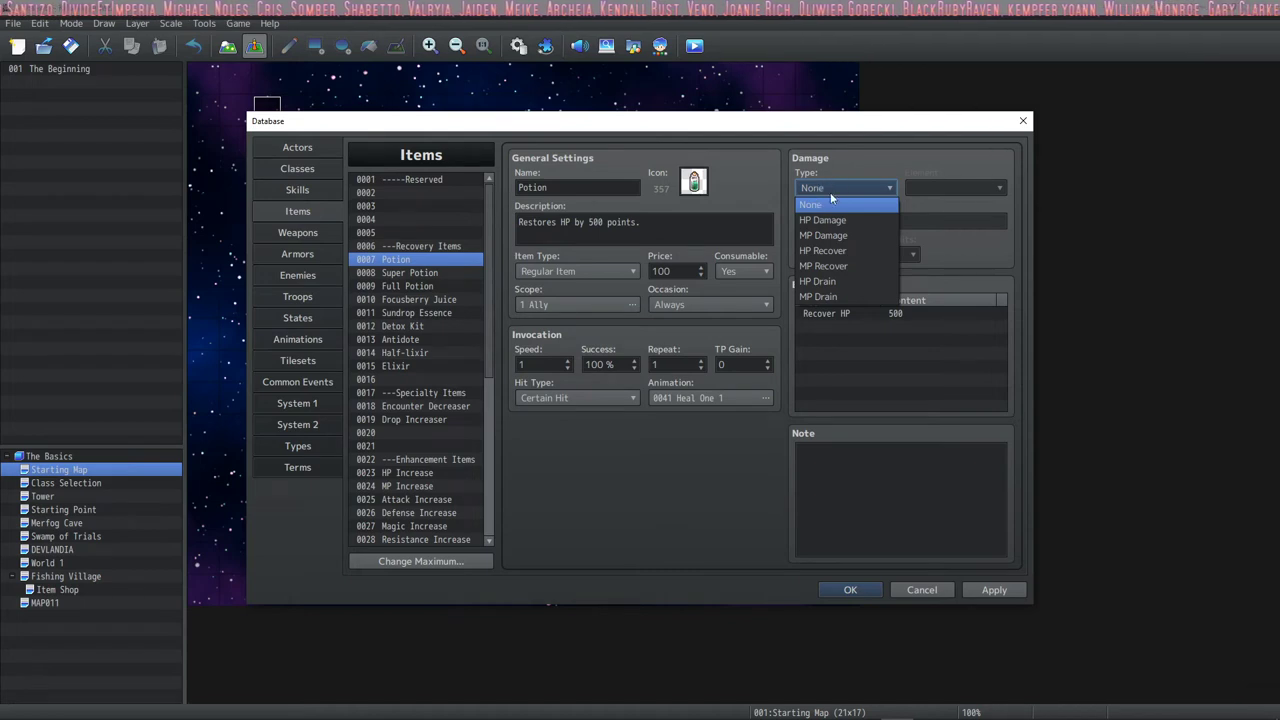
left_click(845, 220)
left_click(944, 187)
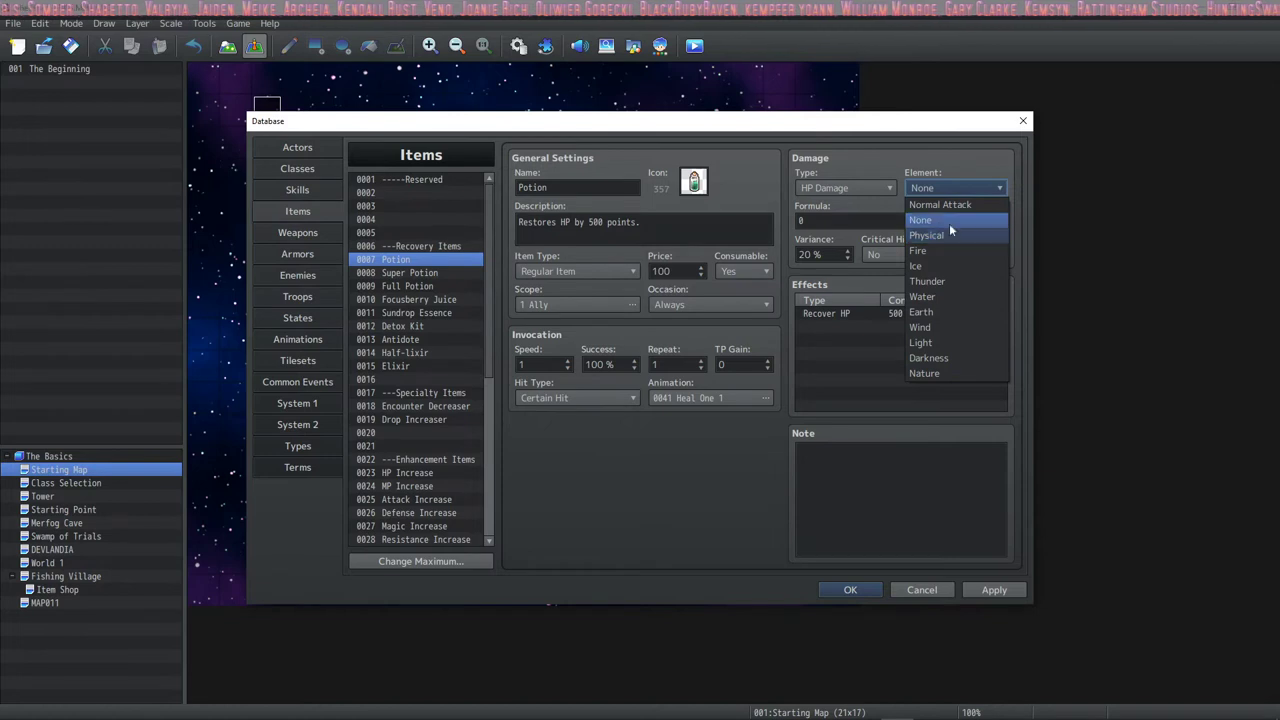
left_click(926, 235)
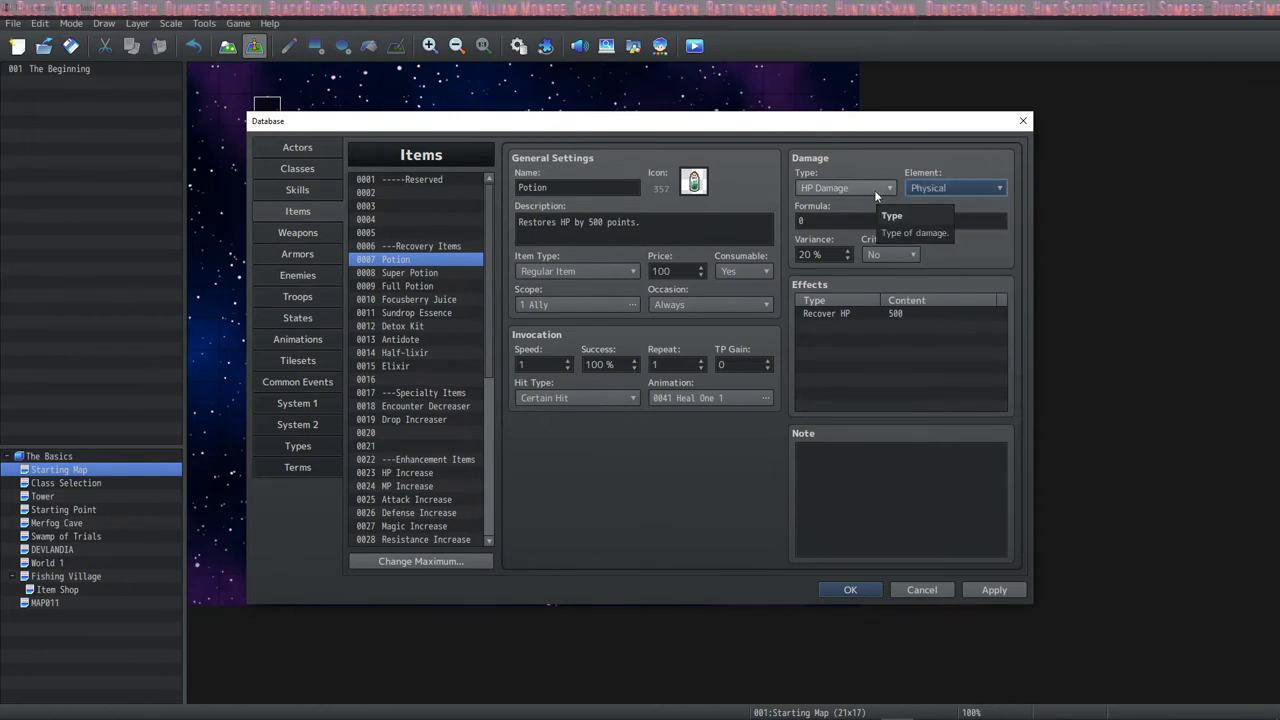
key("Tab")
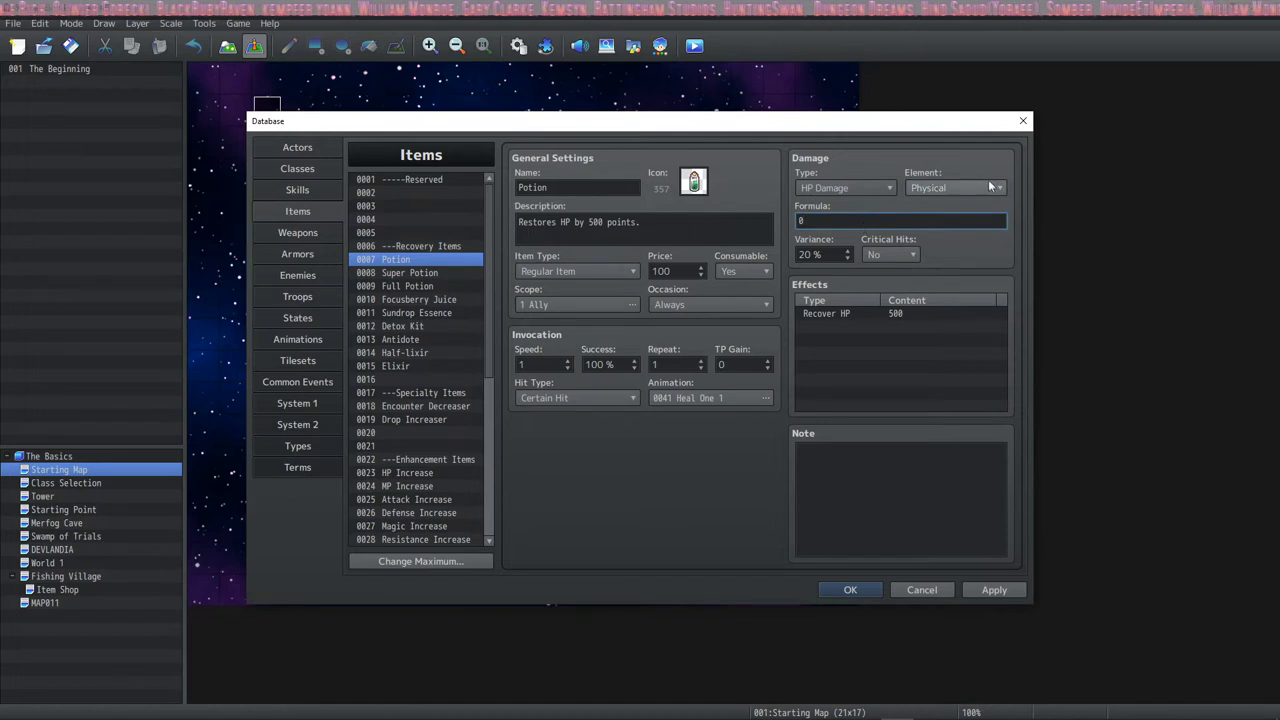
left_click_drag(833, 225, 780, 228)
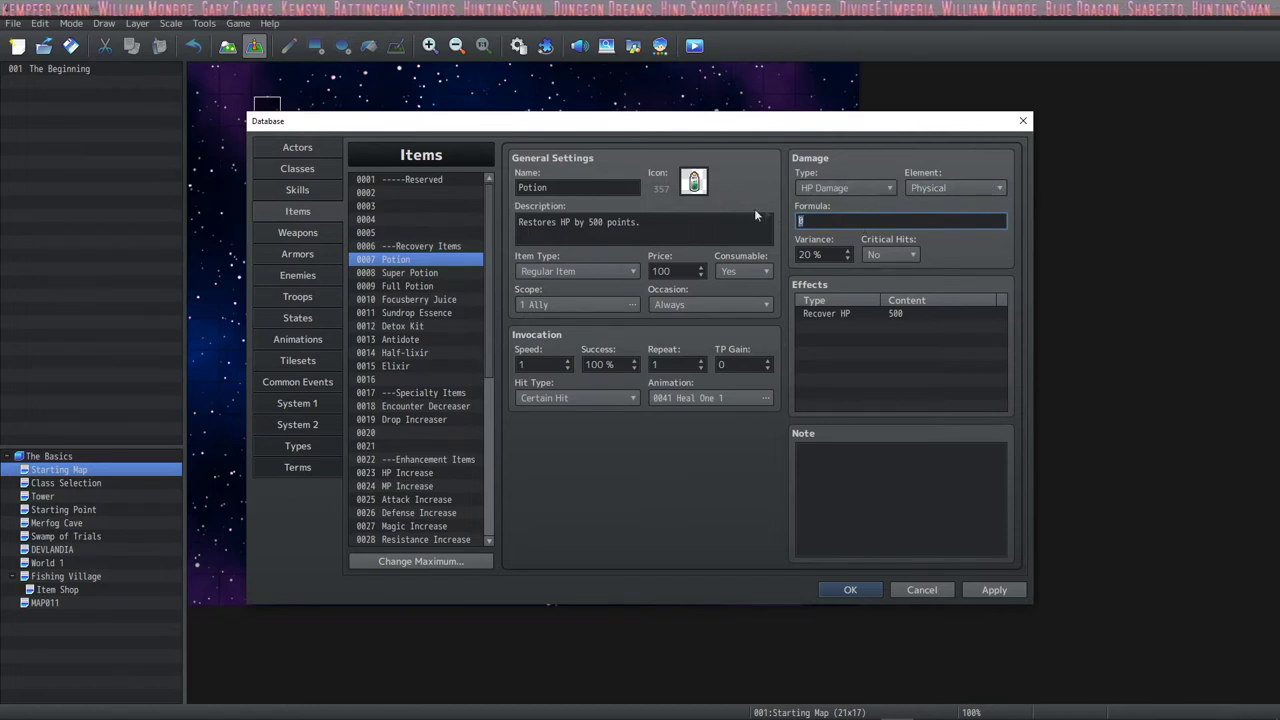
- Set the Potion's hit type to Physical Attack and its damage formula to 100
left_click(575, 398)
left_click(560, 431)
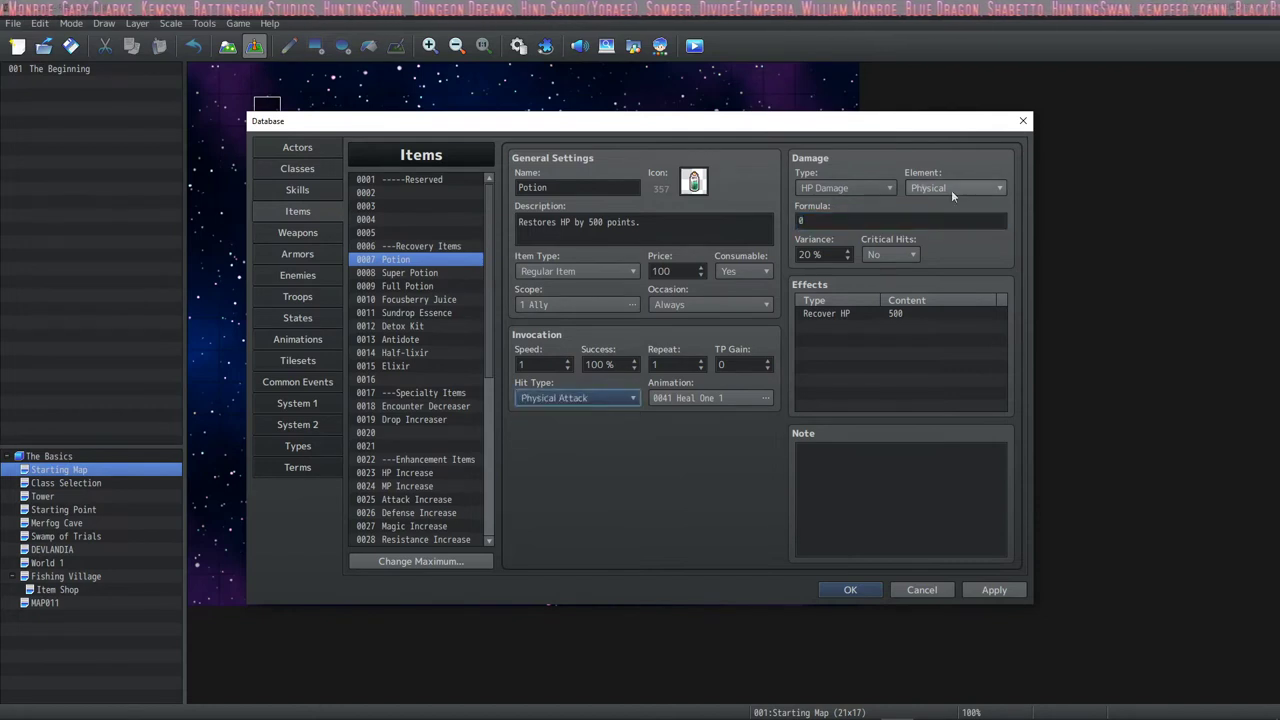
double_click(803, 220)
type("100")
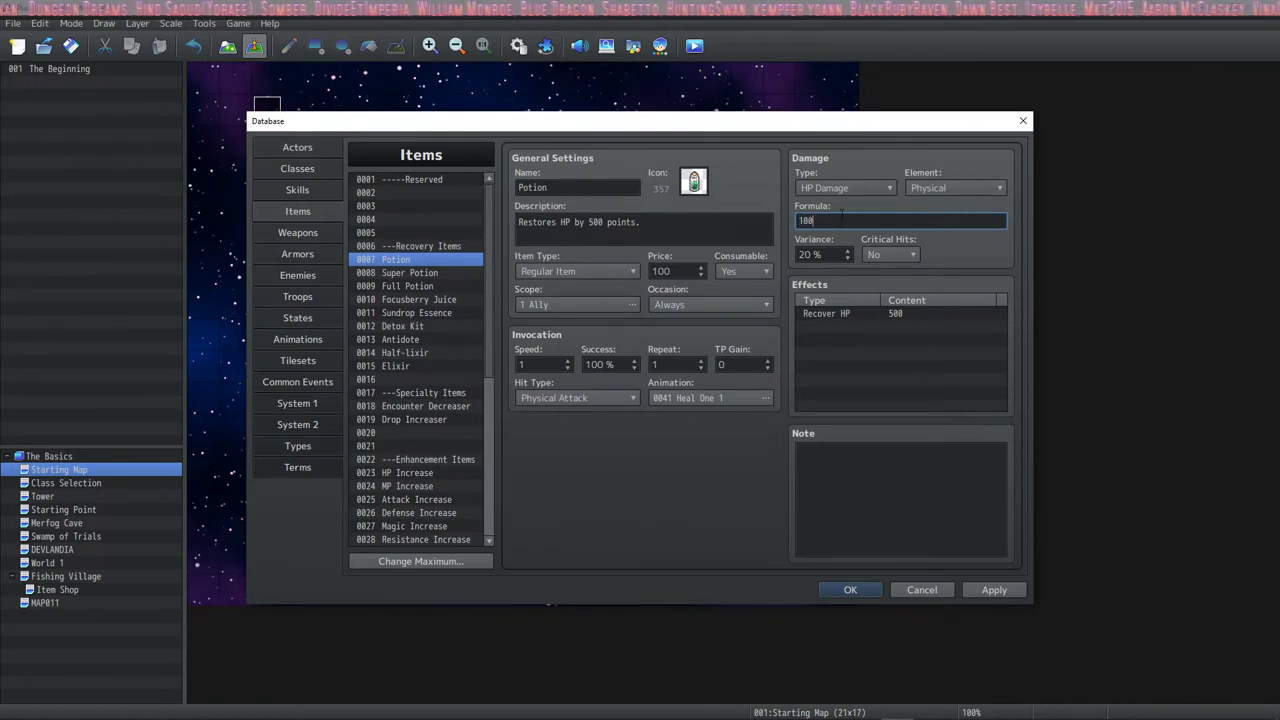
left_click_drag(814, 220, 780, 216)
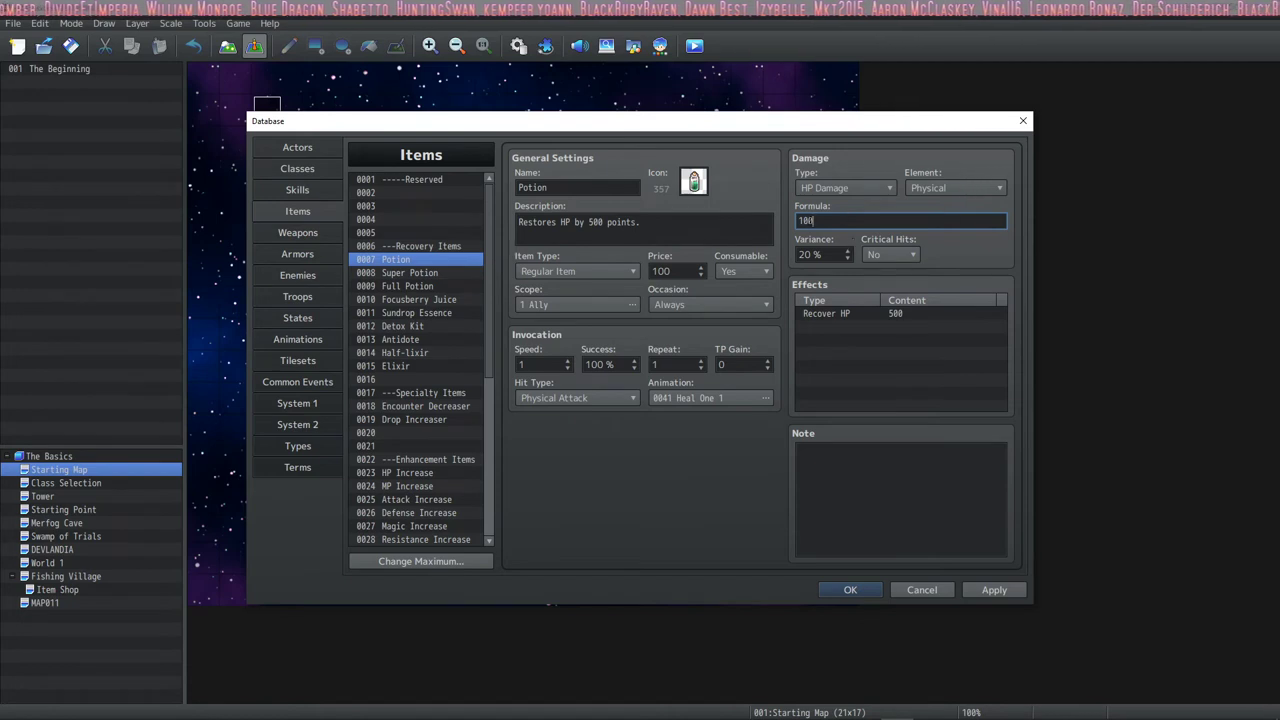
key("Tab")
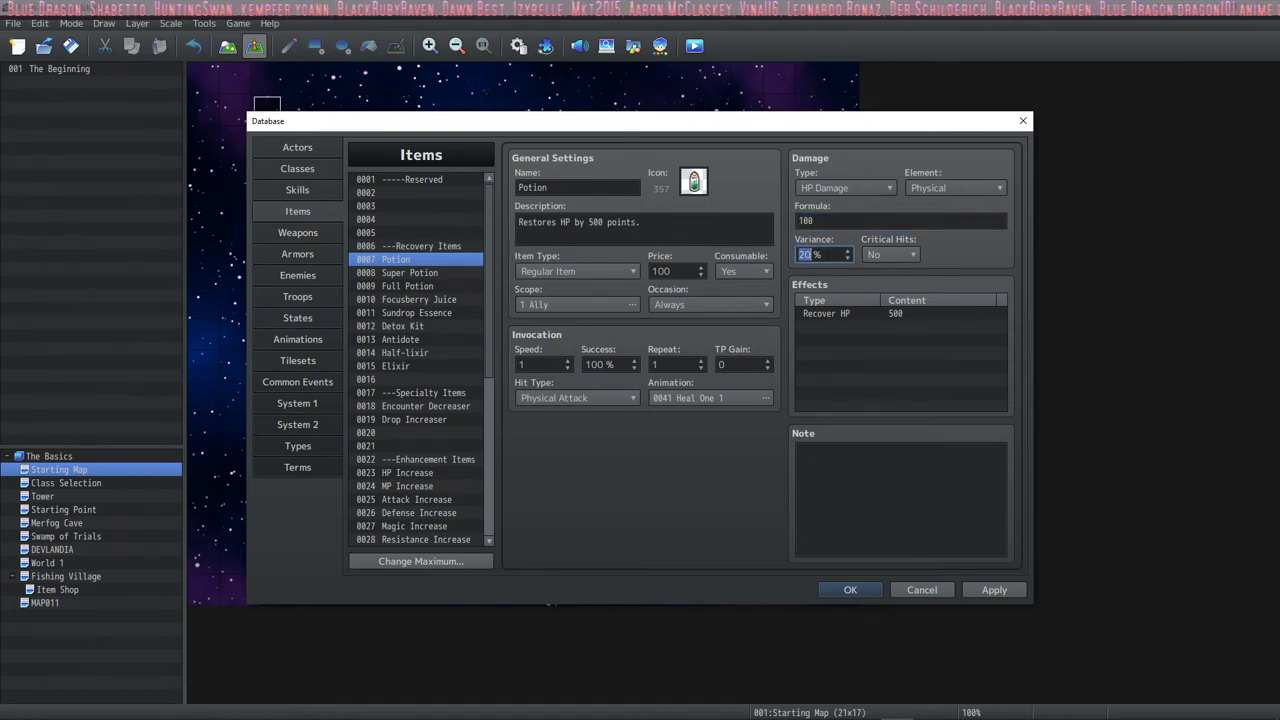
- Review the damage formula and variance, and reset the Potion's damage type to None
key("shift+Tab")
key("Tab")
key("shift+Tab")
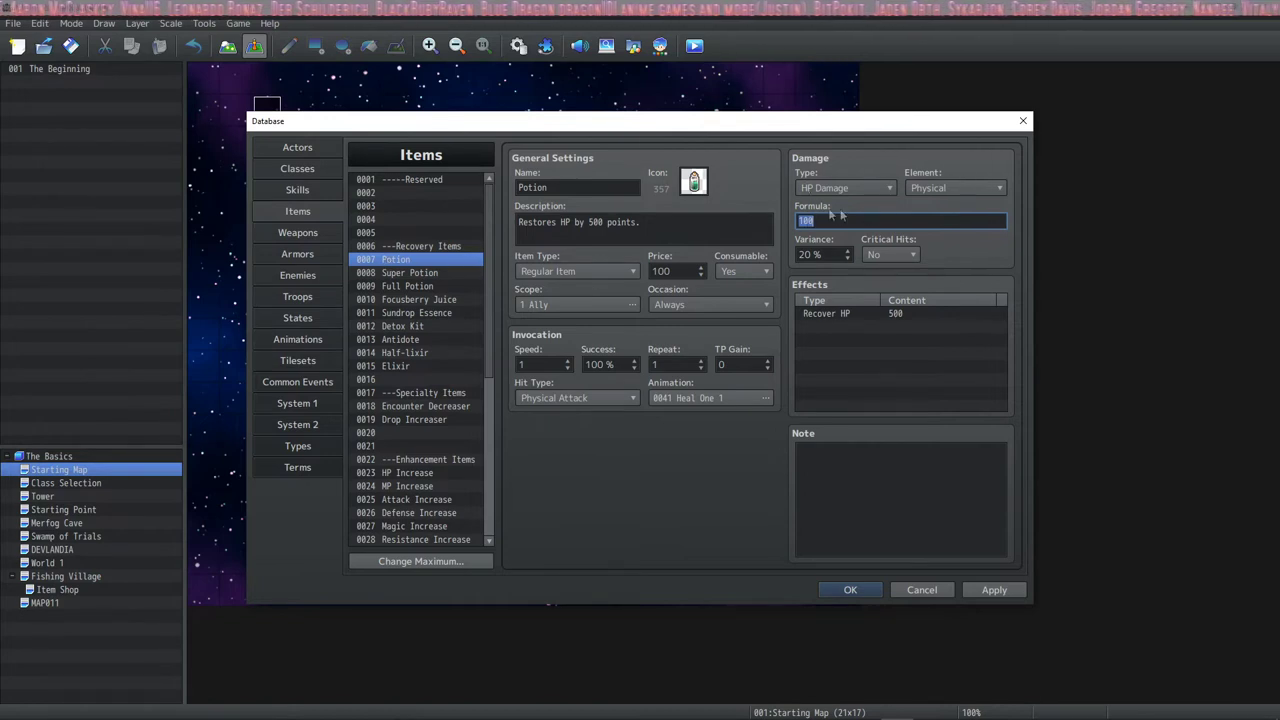
left_click(854, 190)
left_click(838, 210)
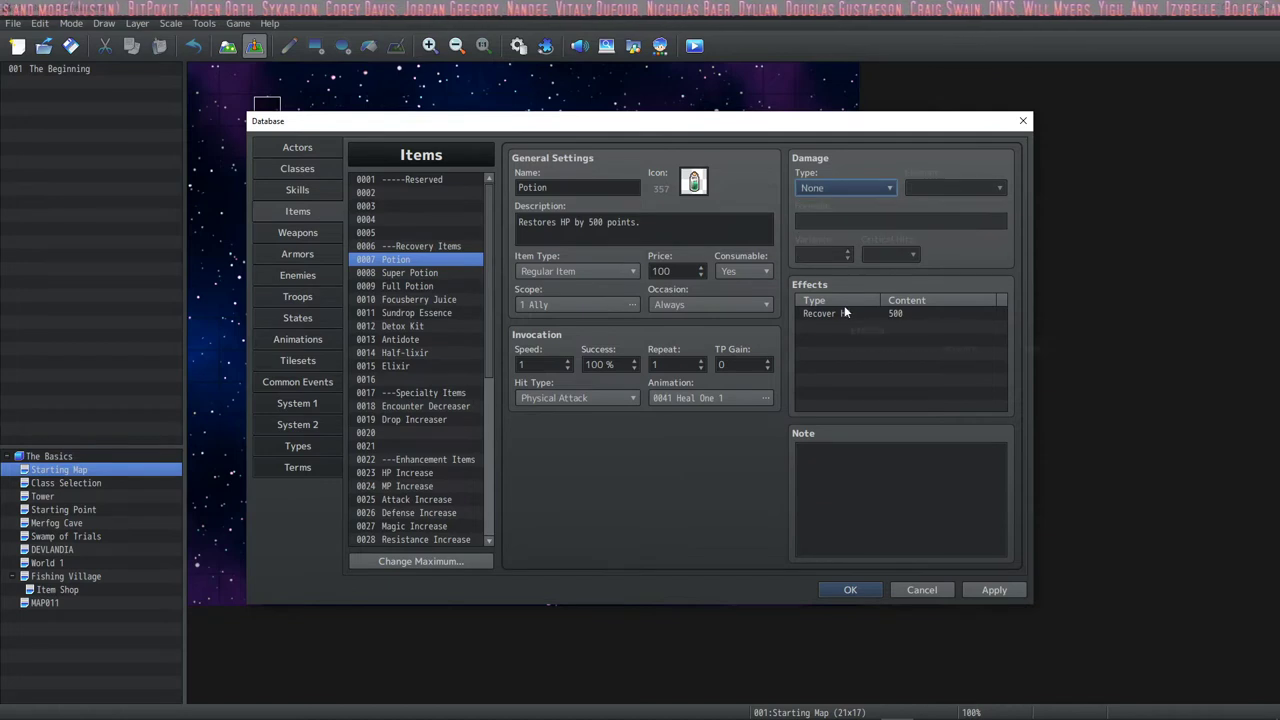
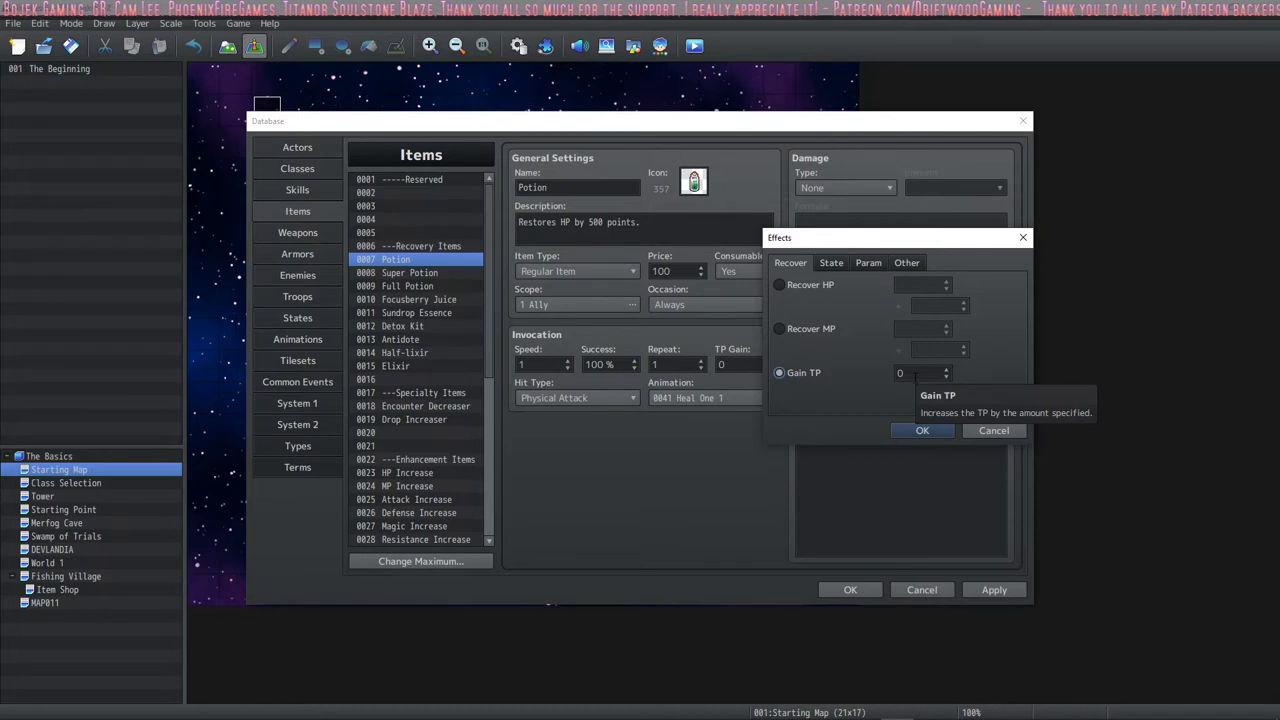
- Show the state effects and switch between adding the Normal Attack state and removing a state
left_click(831, 262)
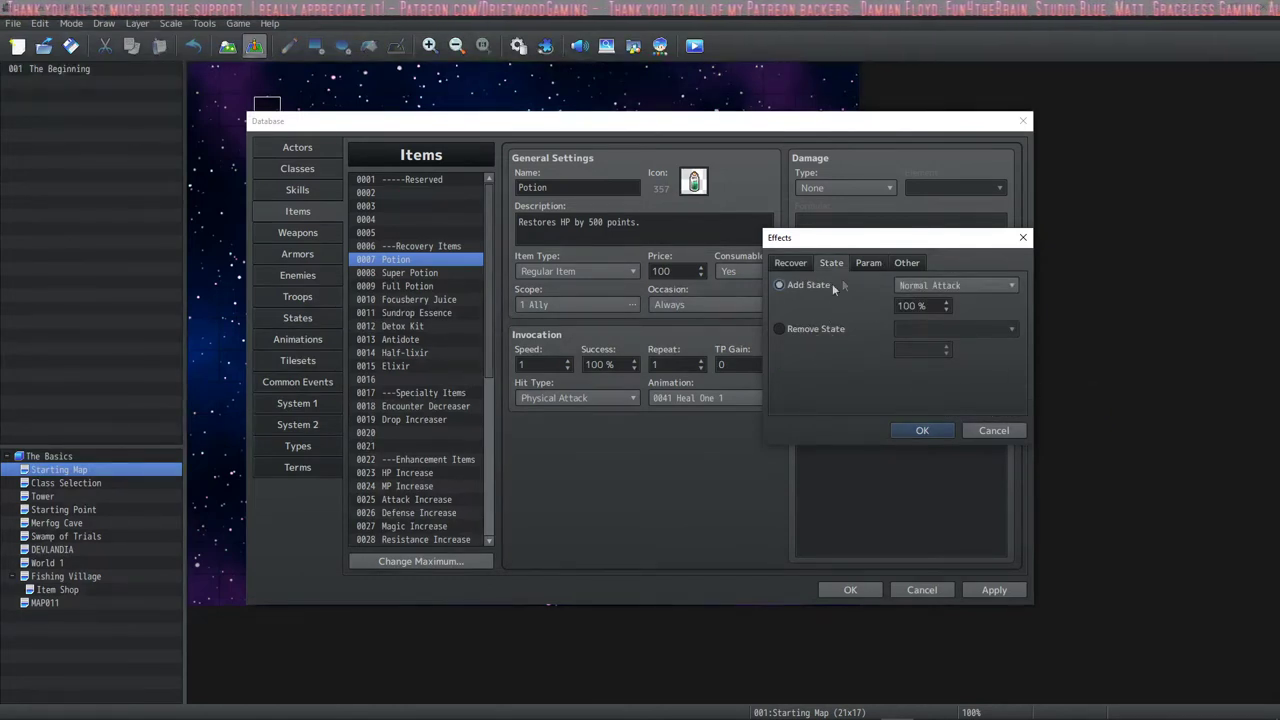
left_click(945, 285)
left_click(940, 300)
left_click(840, 330)
left_click(840, 285)
left_click(815, 329)
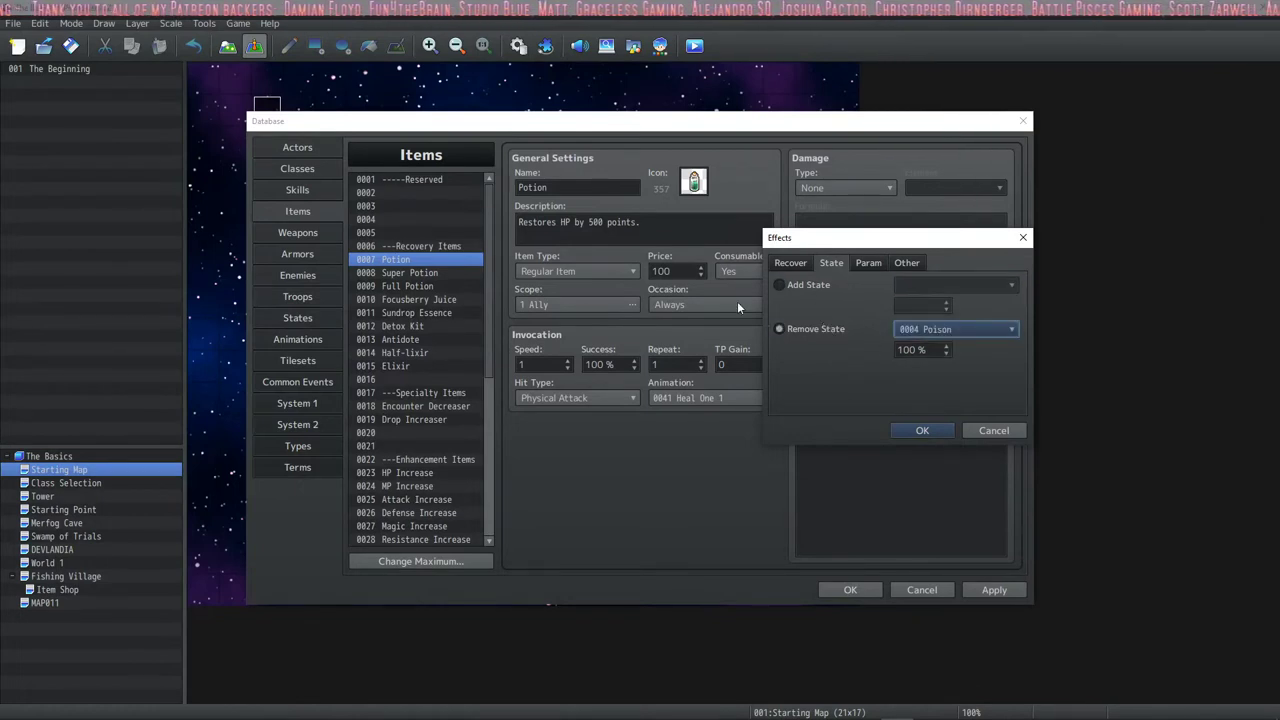
- Try Blind as the state to remove and return the choice to Poison
left_click(976, 342)
left_click(925, 355)
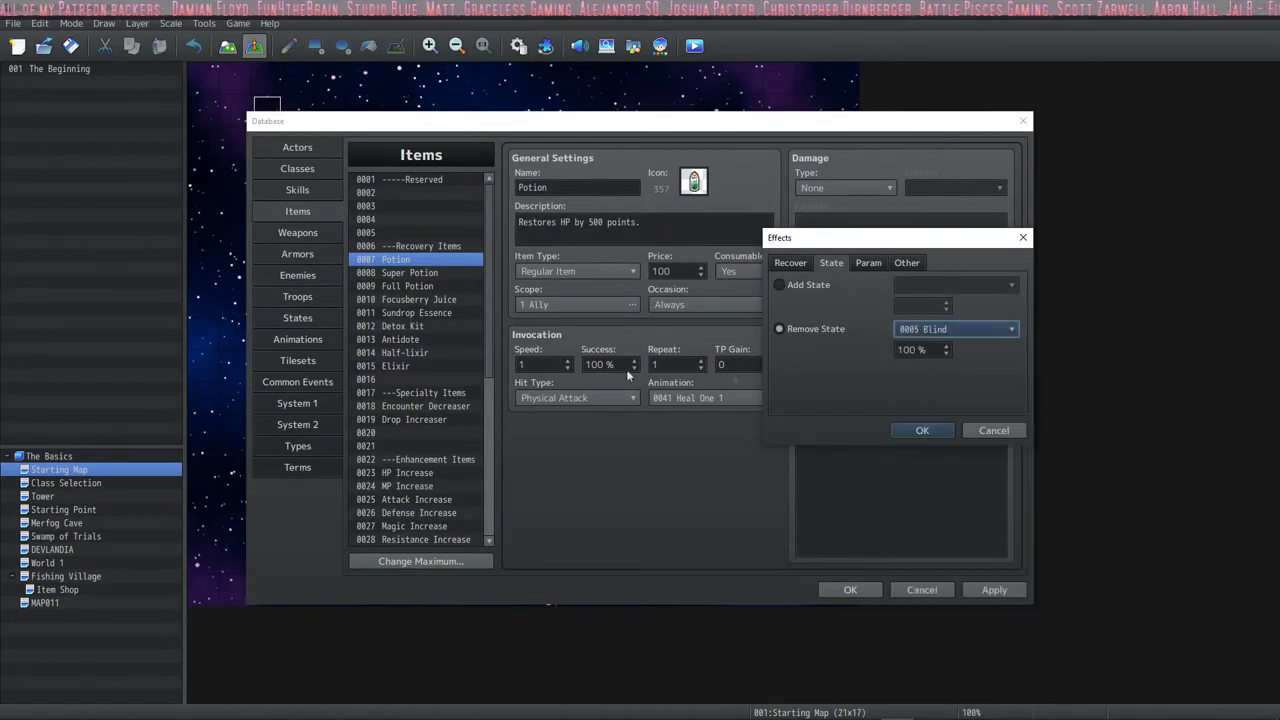
left_click(926, 329)
left_click(943, 342)
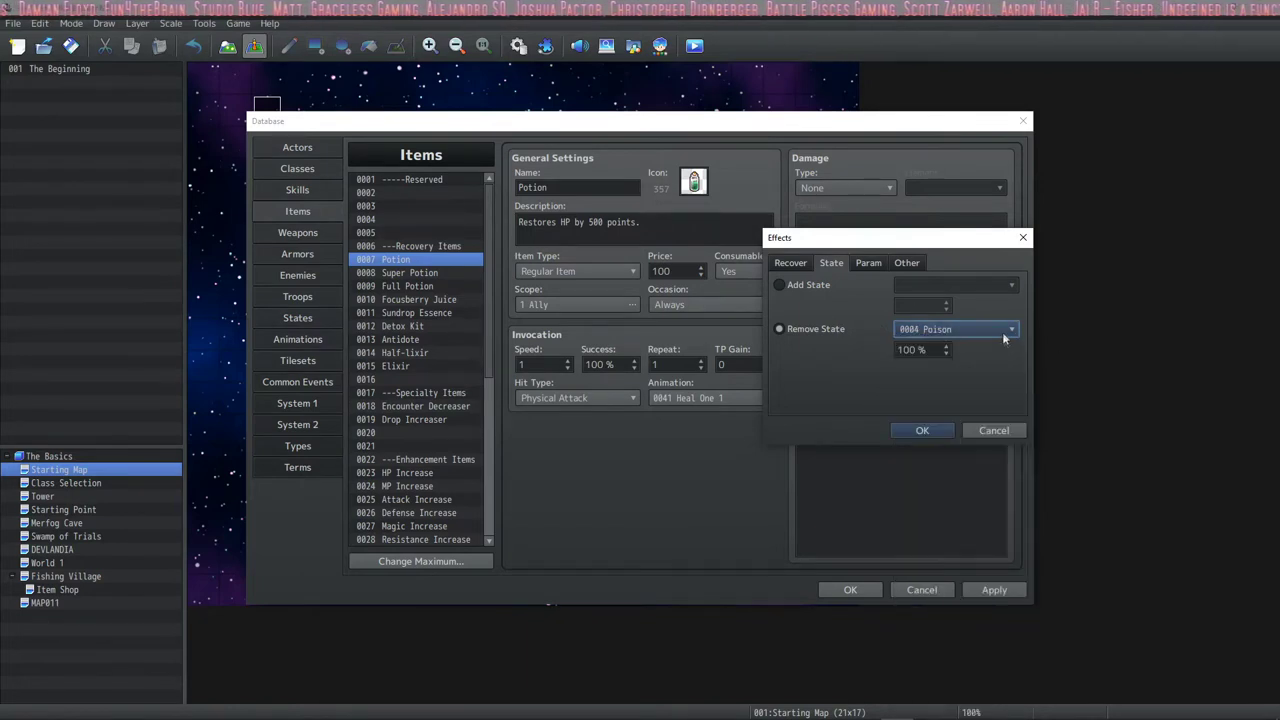
- Switch back to the Add State effect and look through the states available for it
left_click(806, 282)
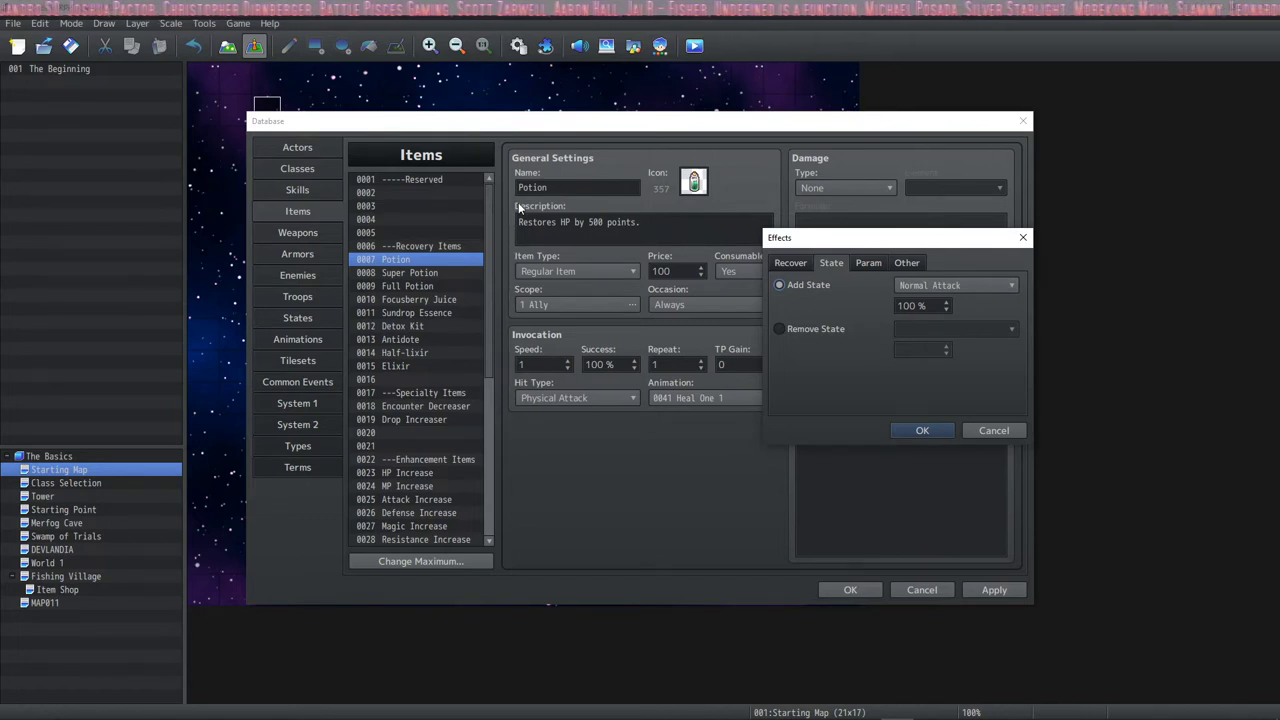
left_click(921, 287)
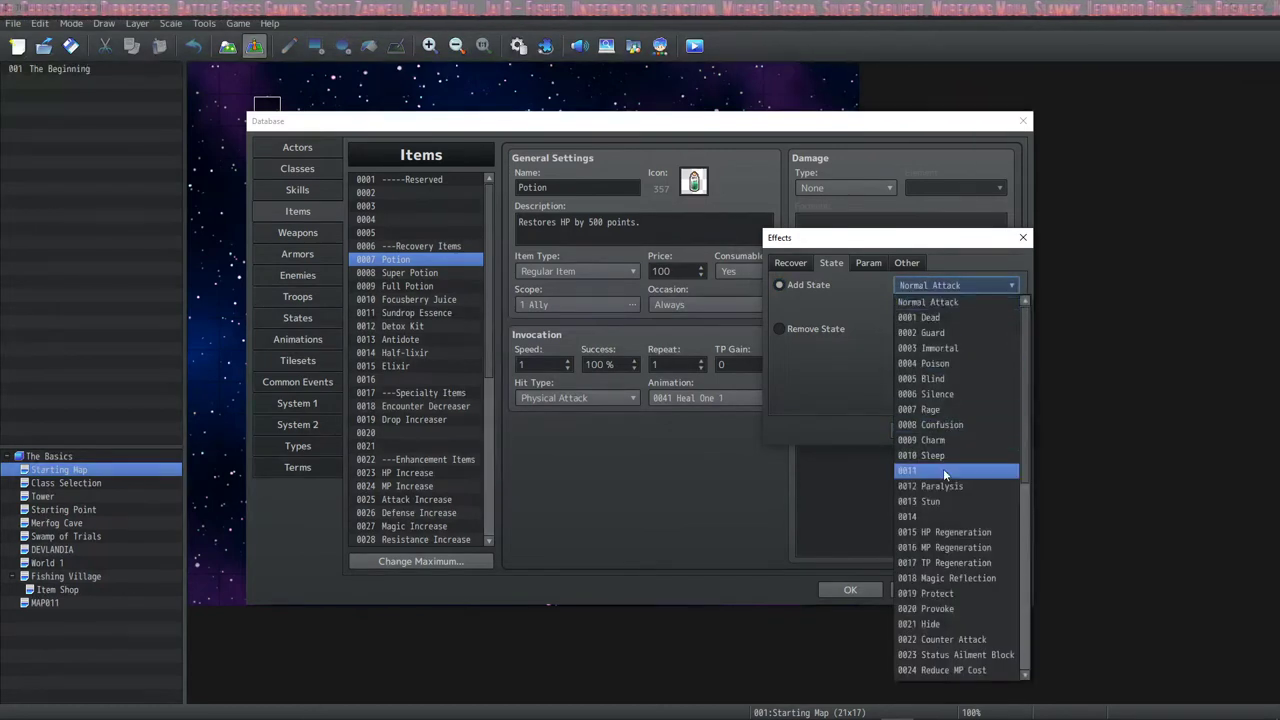
left_click(834, 333)
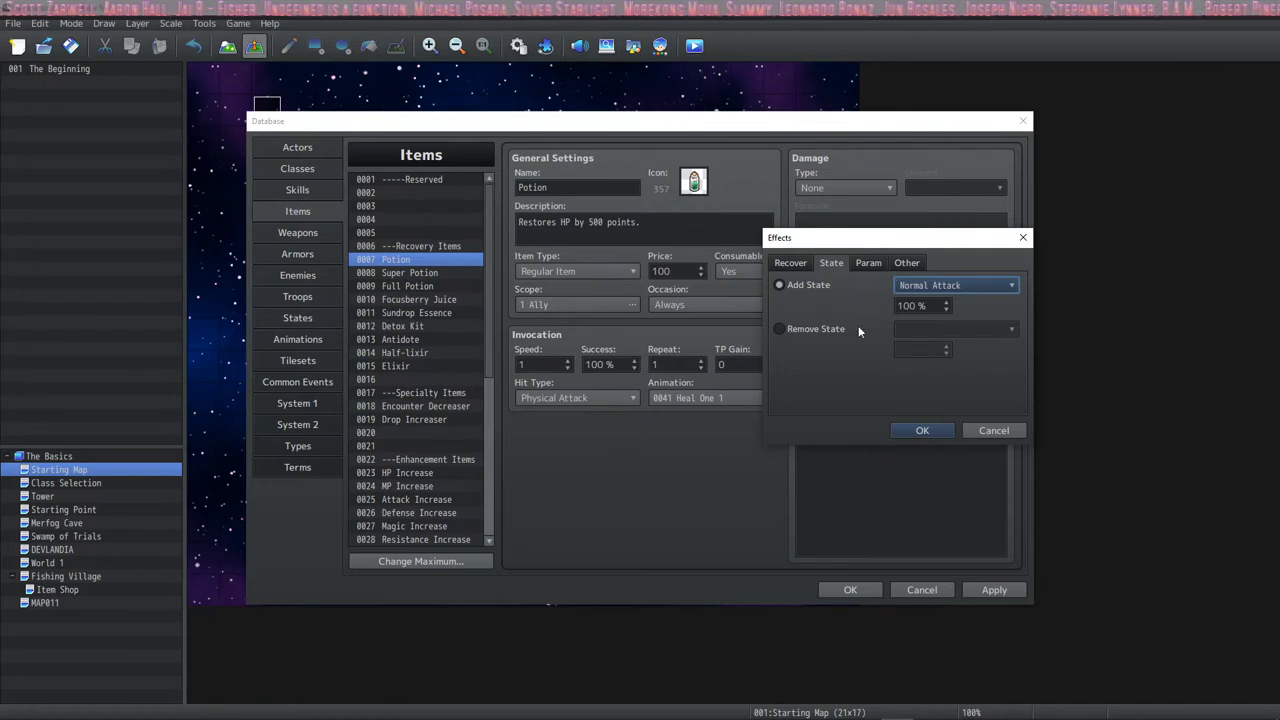
- Go through the Add Buff parameter effect and the parameters it can raise, keeping Max HP
left_click(866, 264)
left_click(803, 285)
left_click(954, 287)
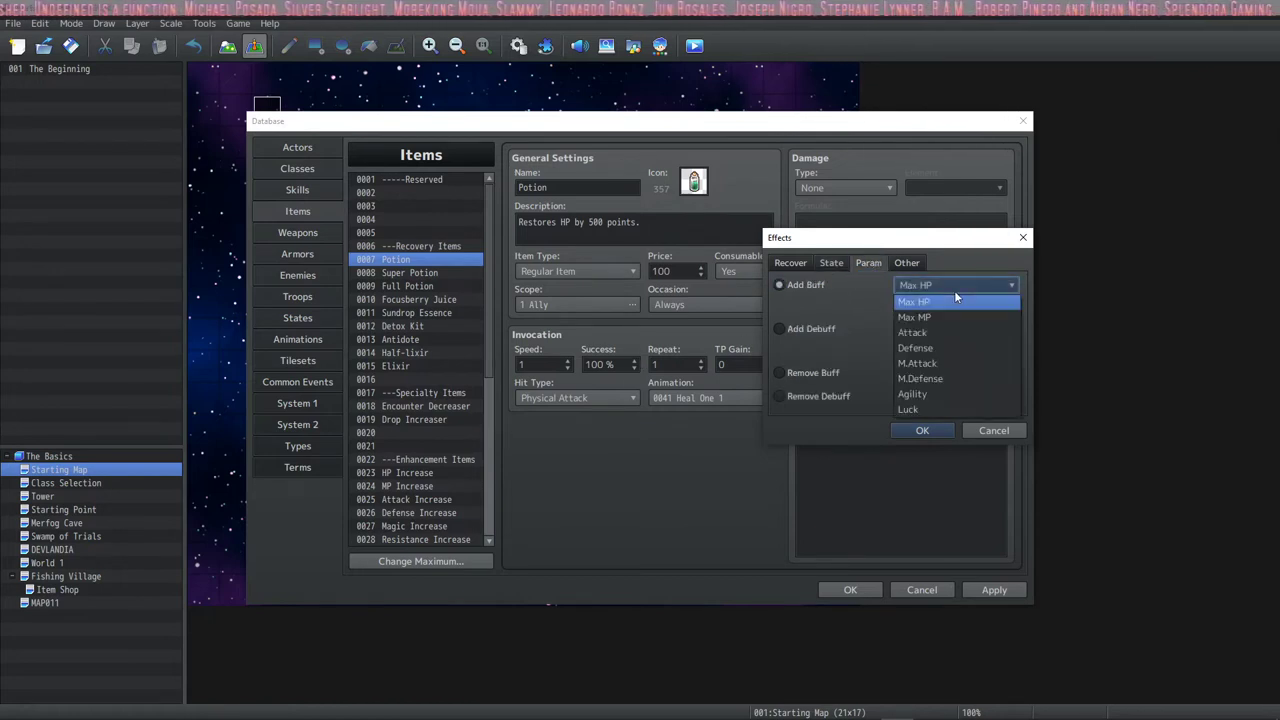
left_click(949, 293)
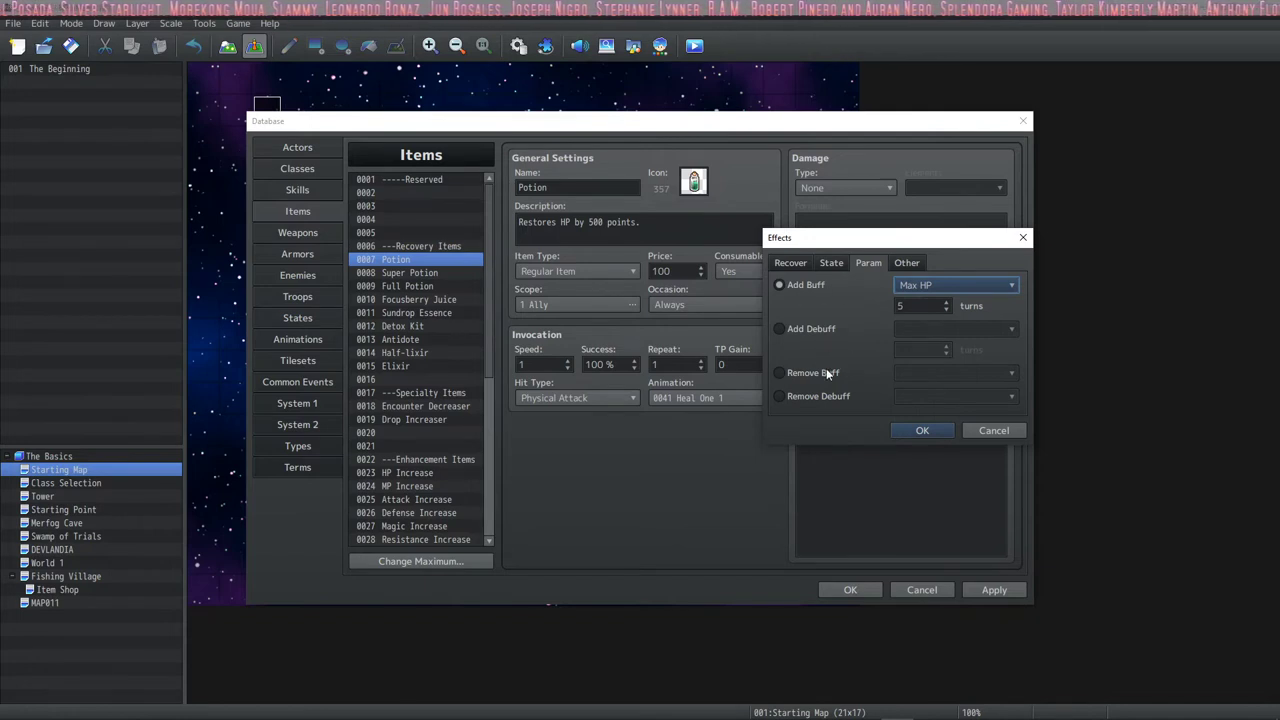
left_click(826, 372)
left_click(819, 328)
left_click(818, 286)
left_click(955, 286)
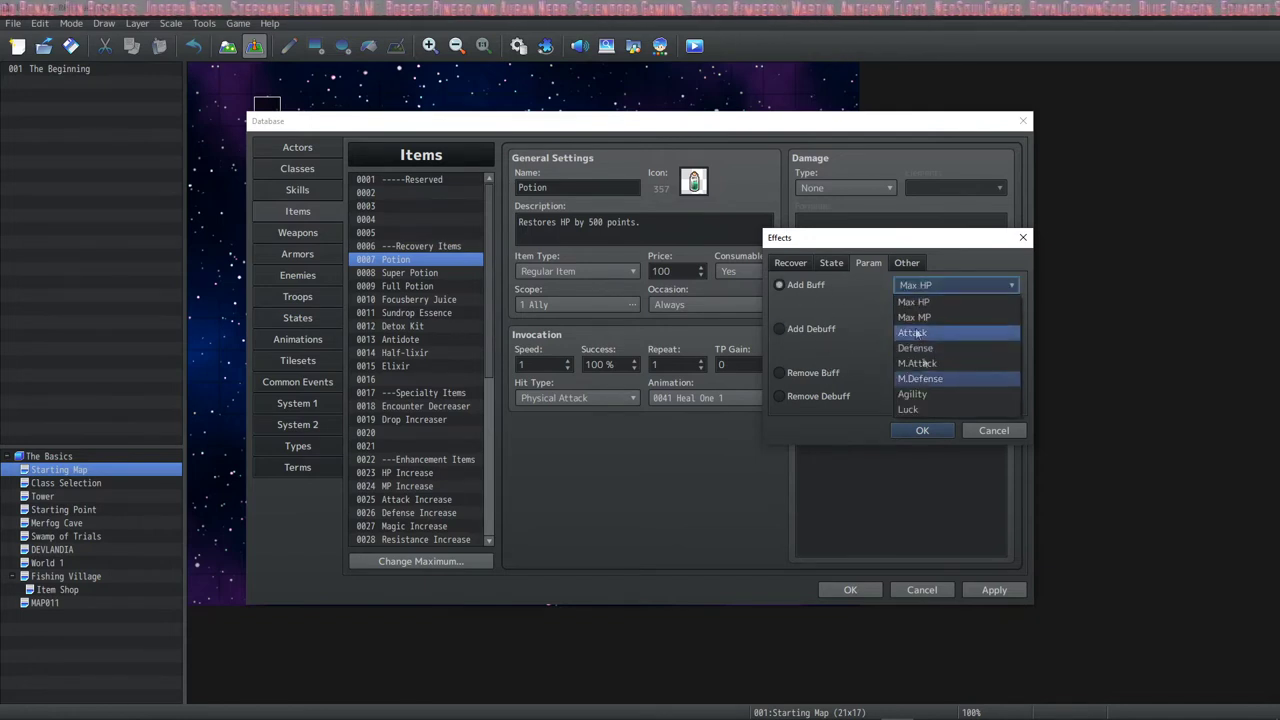
left_click(837, 282)
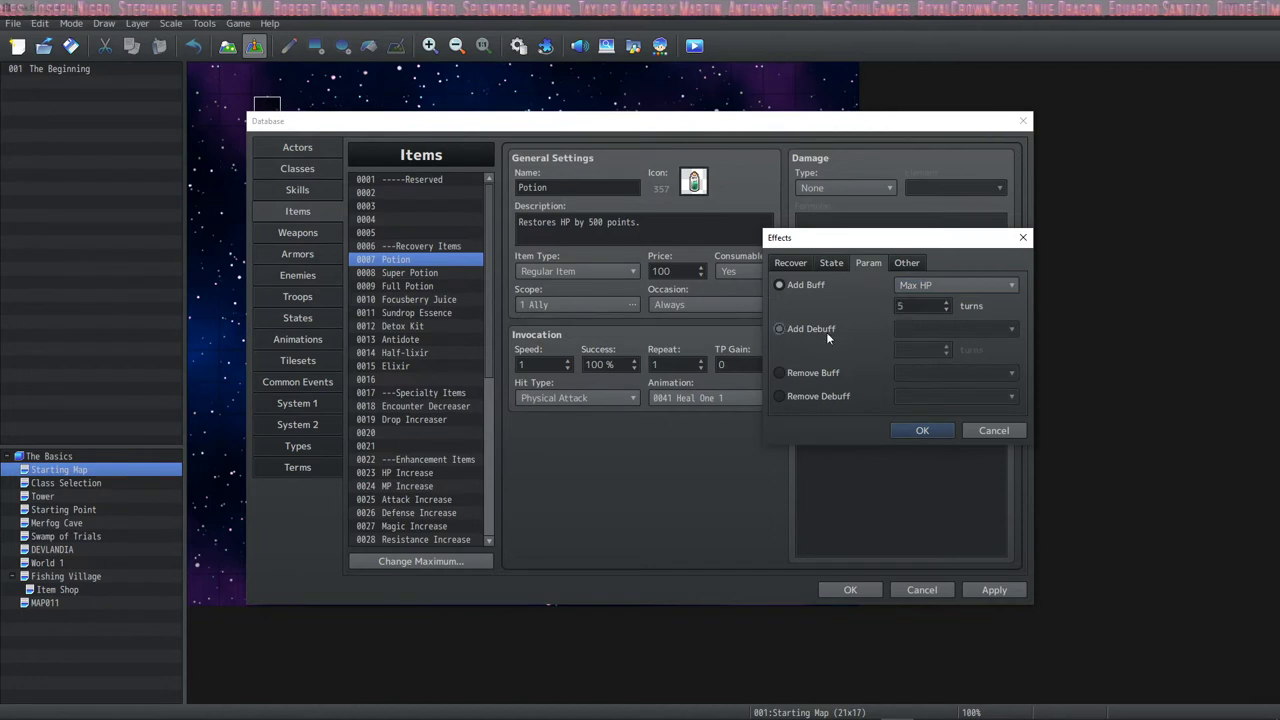
- Switch the parameter effect through Add Debuff and Remove Buff to Remove Debuff, checking the parameters Remove Buff offers
left_click(826, 335)
left_click(820, 372)
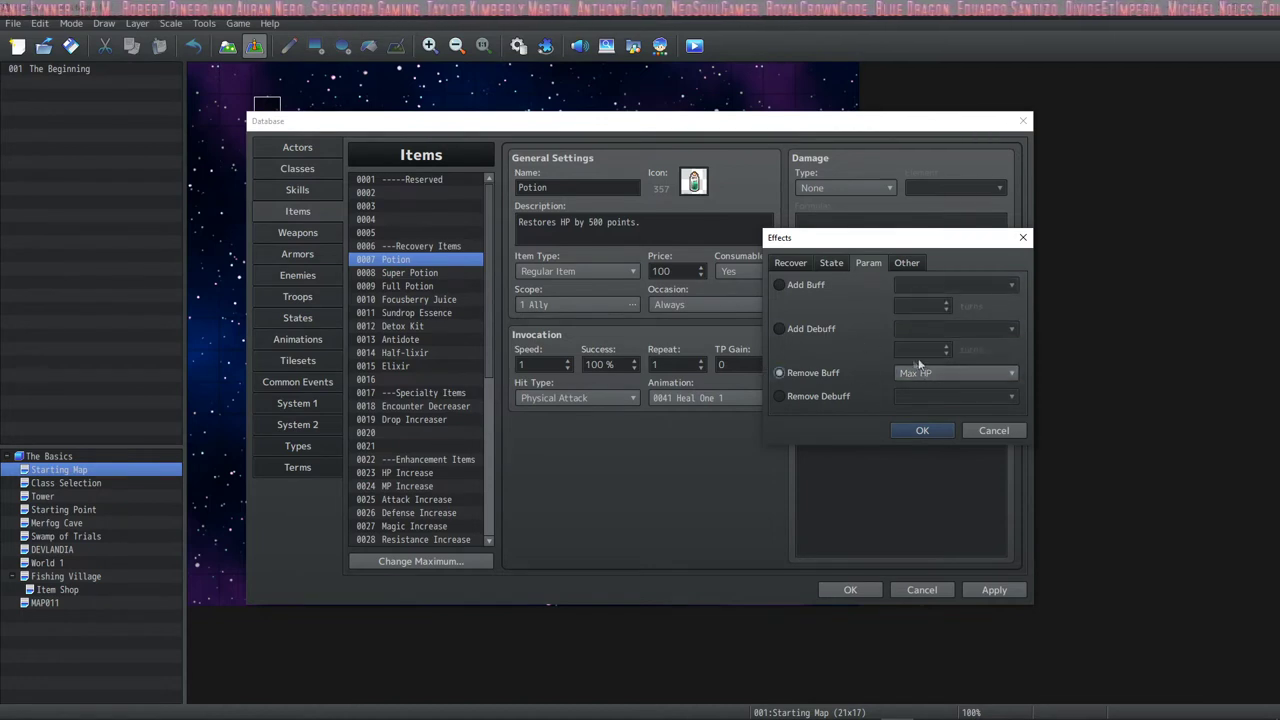
left_click(955, 372)
left_click(795, 366)
left_click(818, 396)
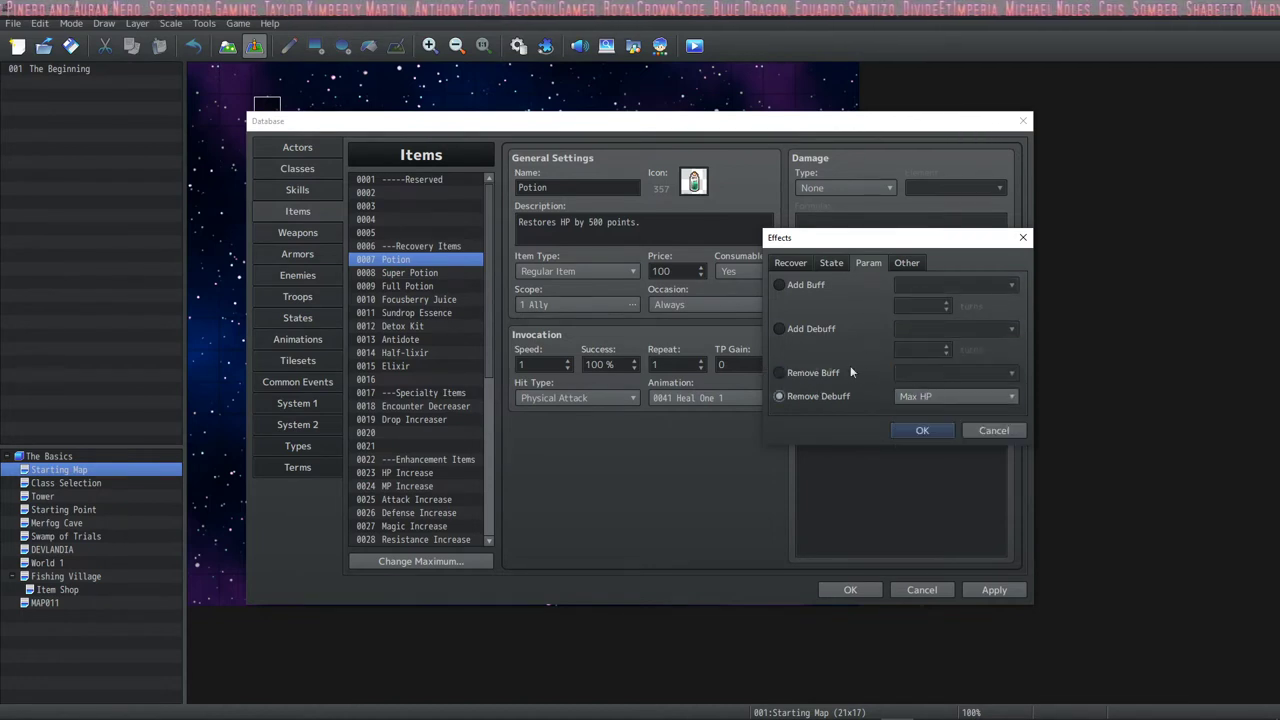
- Switch the effect to Special Effect and check its options, keeping Escape
left_click(915, 265)
left_click(809, 286)
left_click(950, 285)
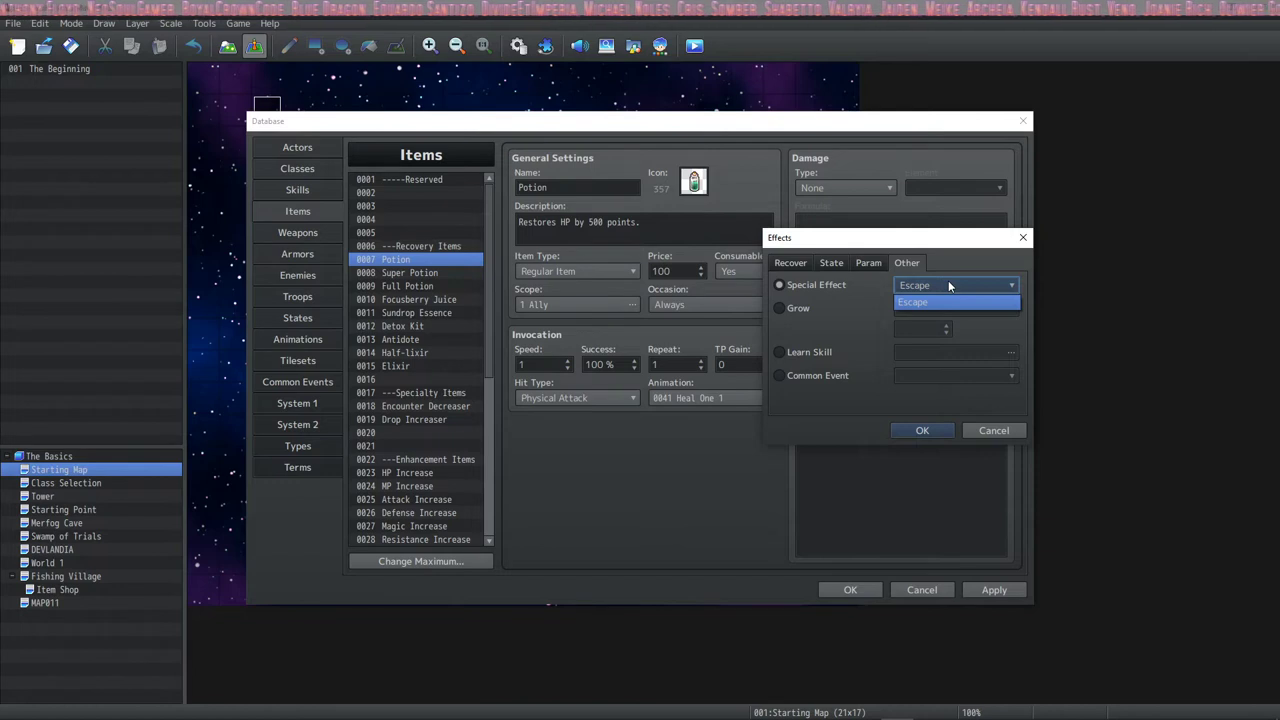
left_click(940, 282)
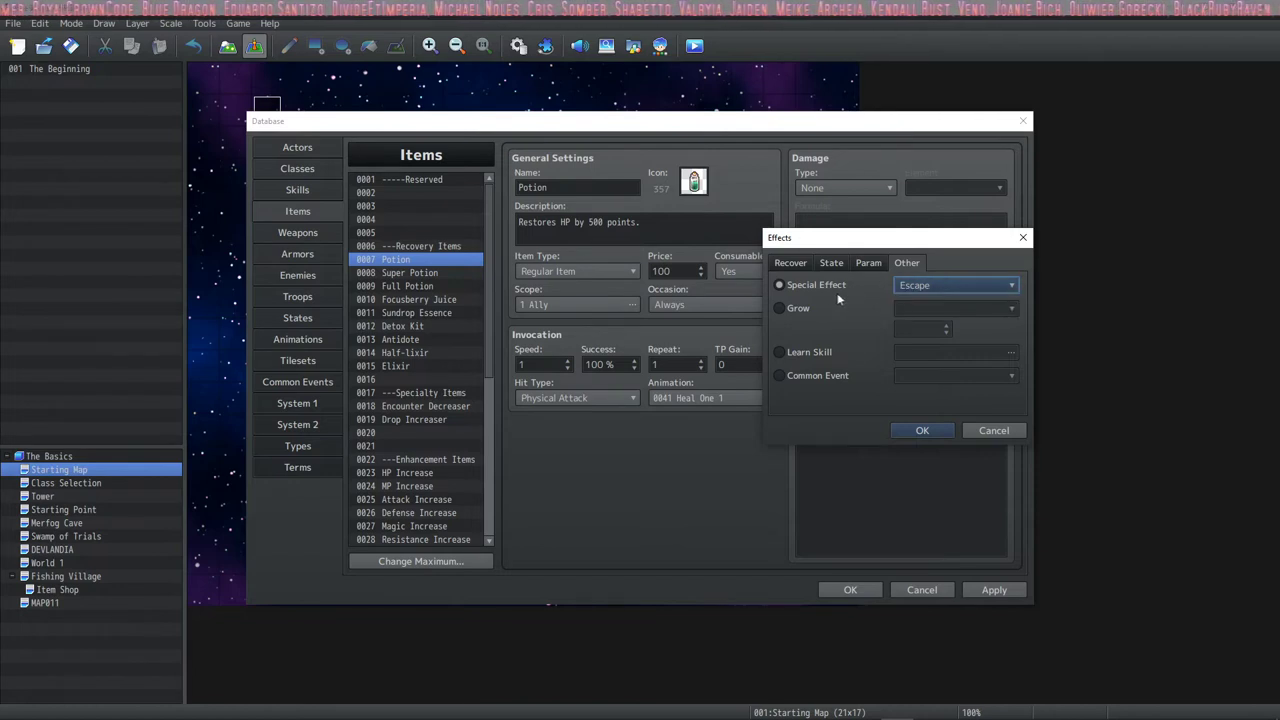
mouse_move(959, 285)
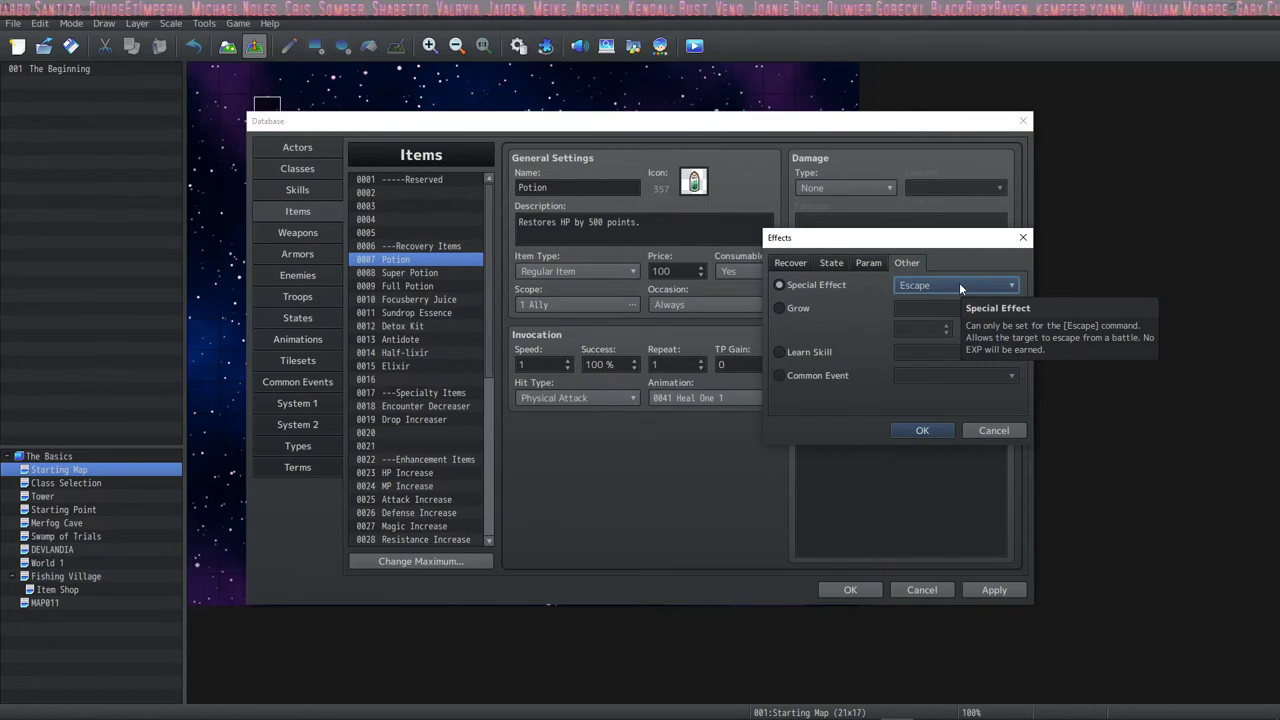
- Try a Grow effect on Max HP with an amount of 50
left_click(798, 308)
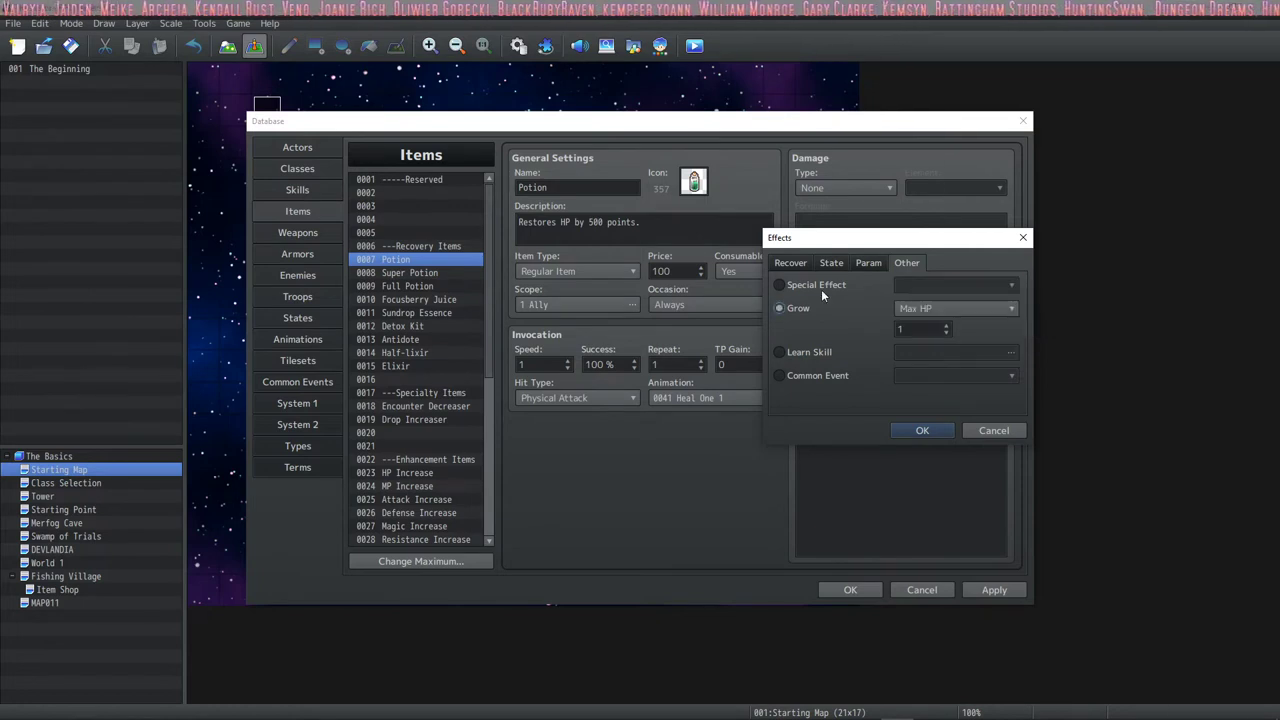
left_click(948, 308)
left_click(905, 325)
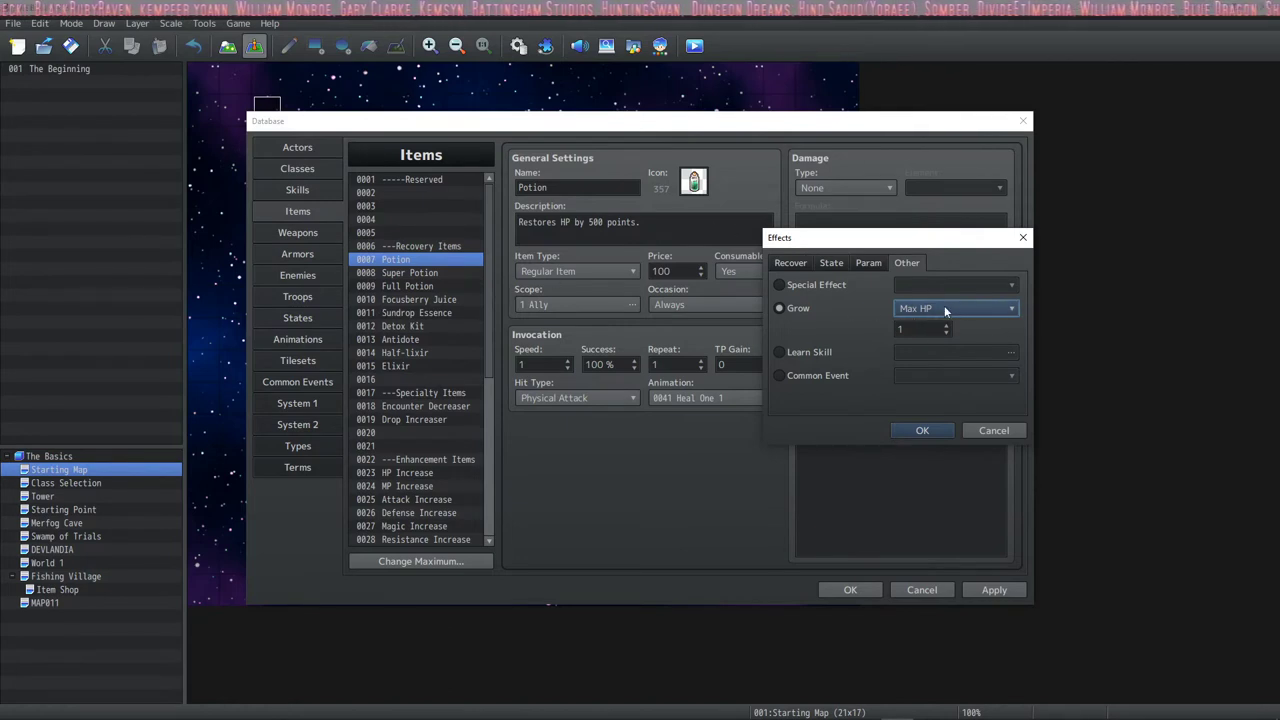
mouse_move(888, 354)
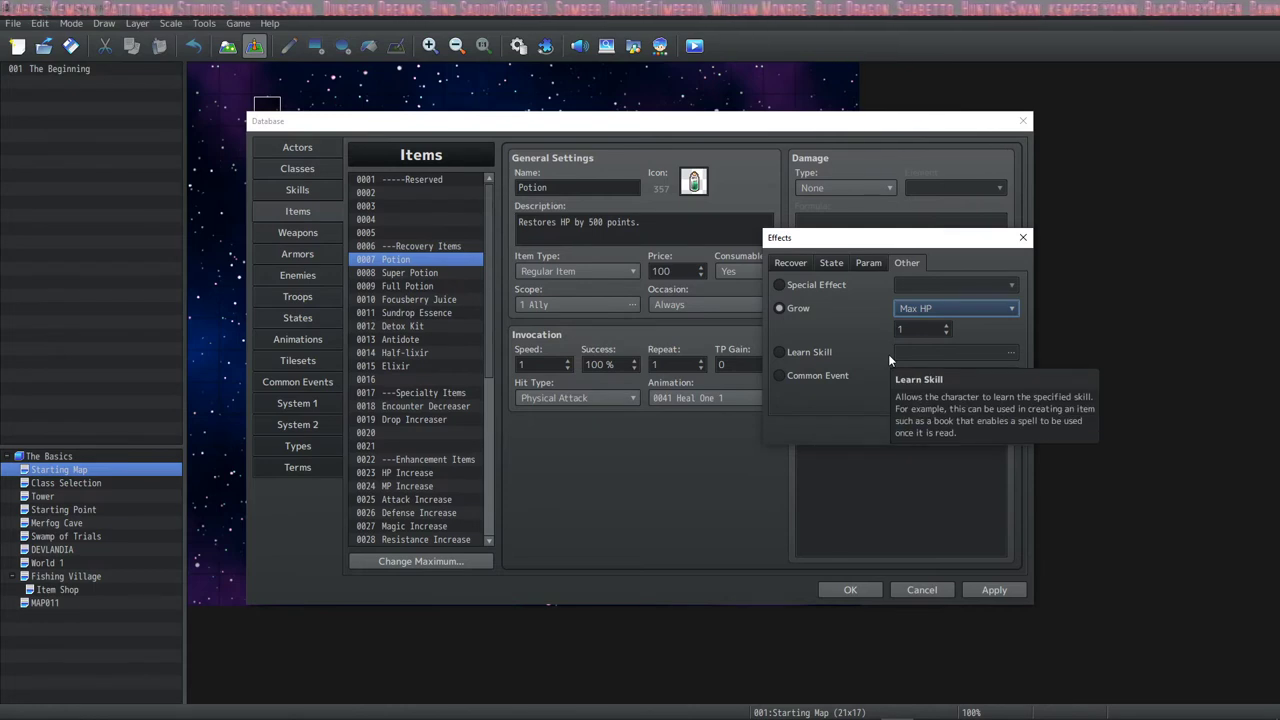
left_click(945, 310)
left_click(945, 313)
key("Tab")
type("50")
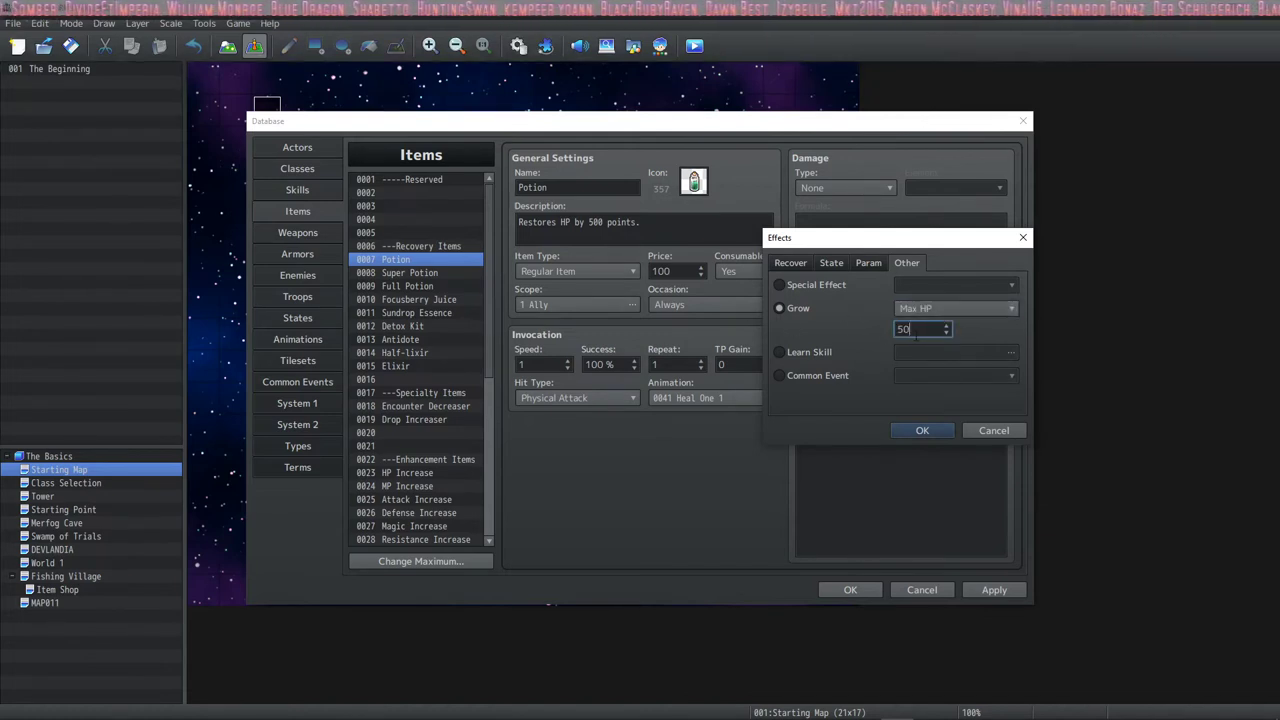
mouse_move(912, 330)
- Switch the effect to Learn Skill and browse skills 0021 to 0040 without changing the chosen skill
left_click(828, 354)
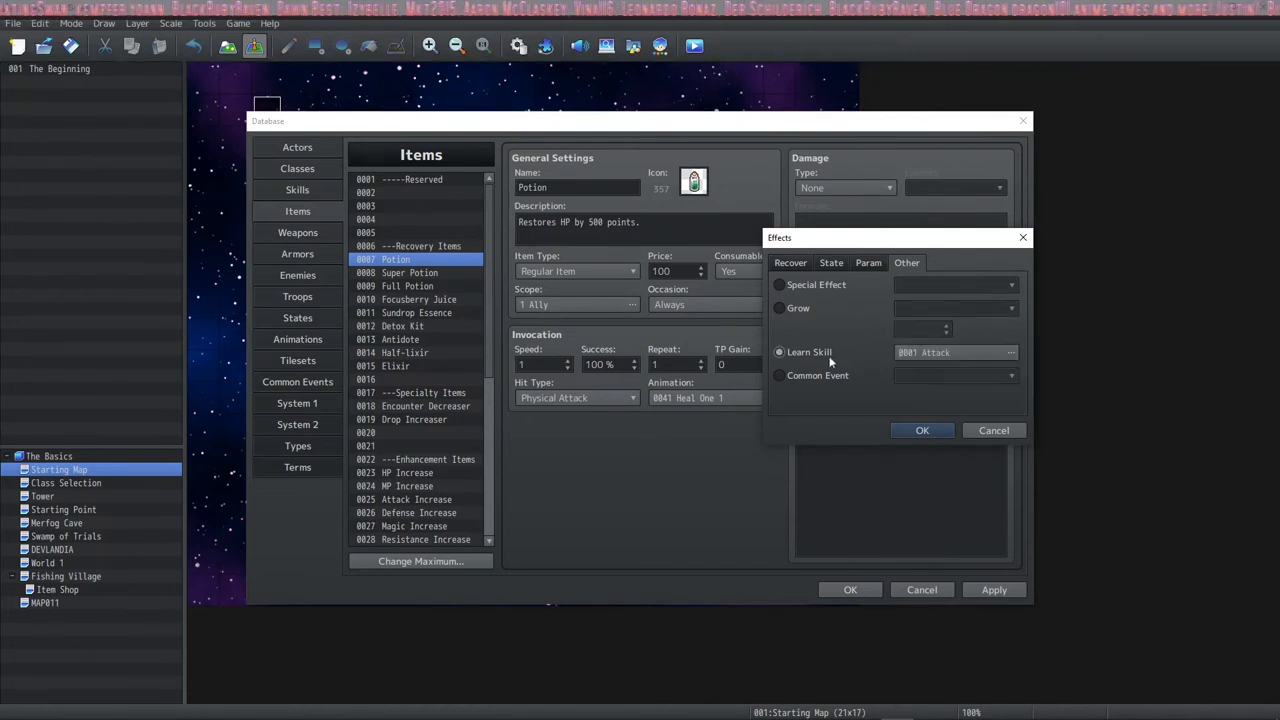
left_click(980, 347)
left_click(820, 244)
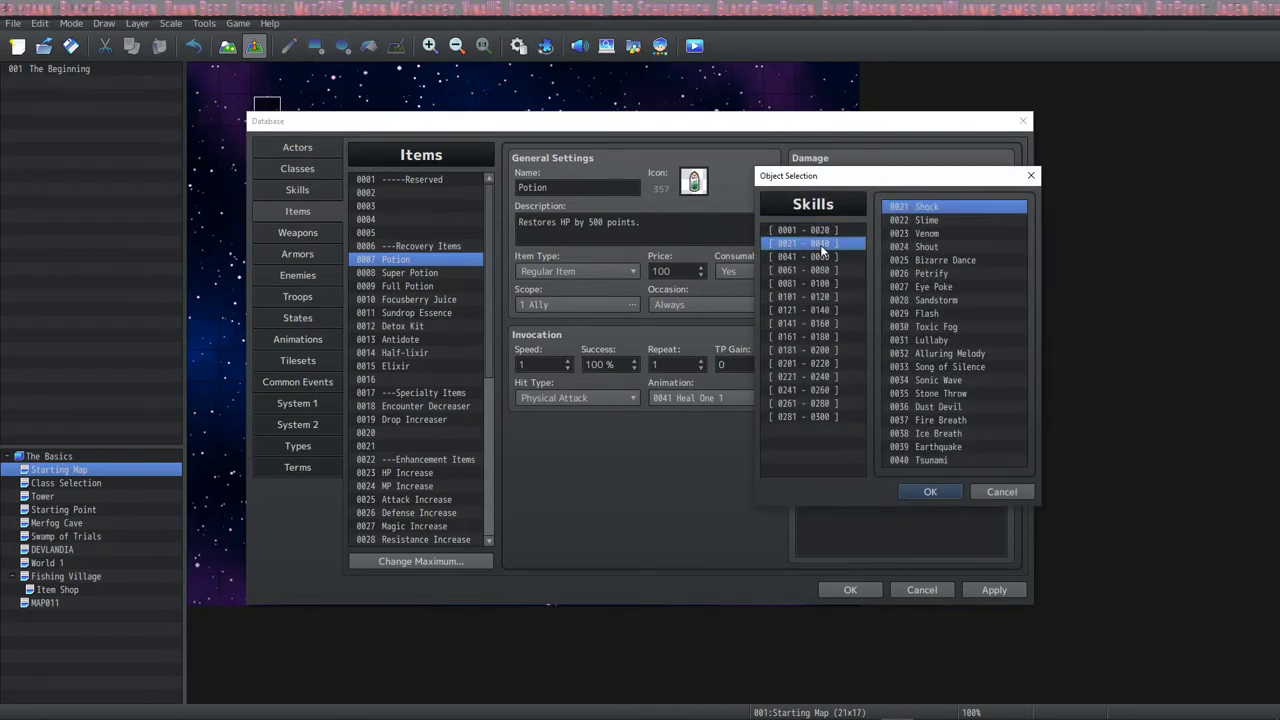
left_click(940, 260)
left_click(1002, 491)
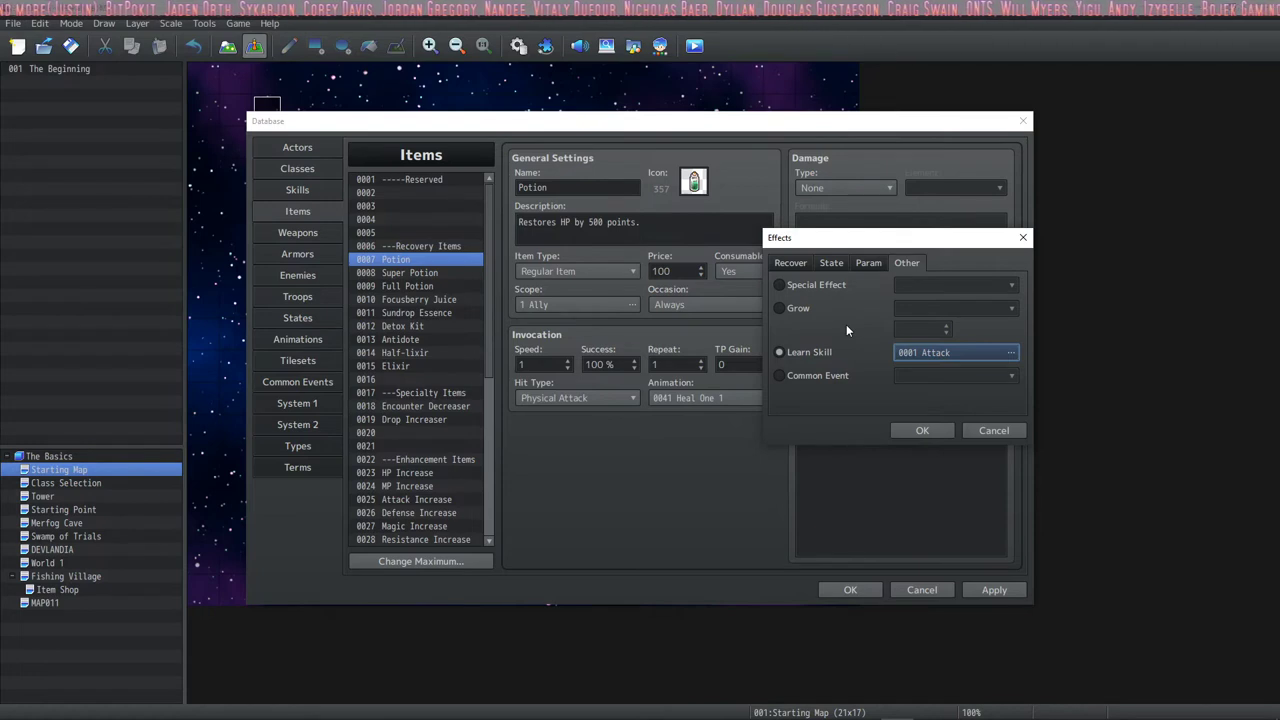
mouse_move(803, 358)
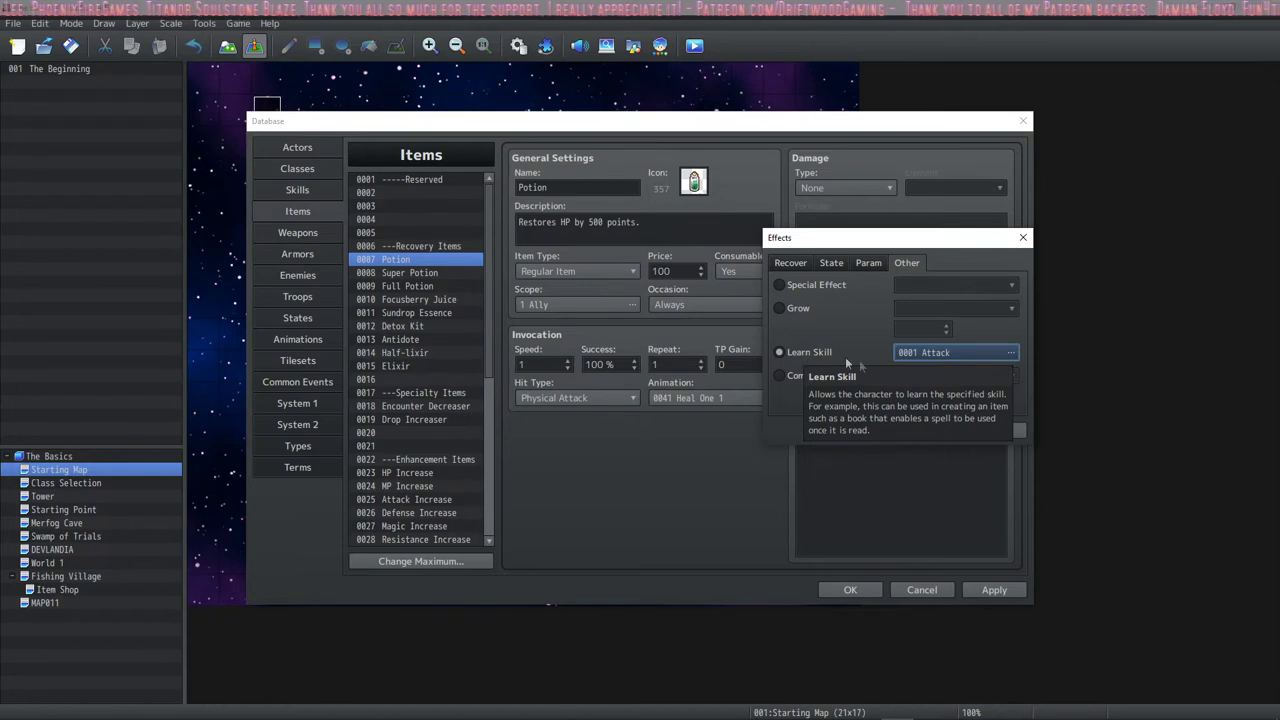
- Add a Common Event effect calling common event 0001 to the Potion
left_click(812, 375)
left_click(931, 374)
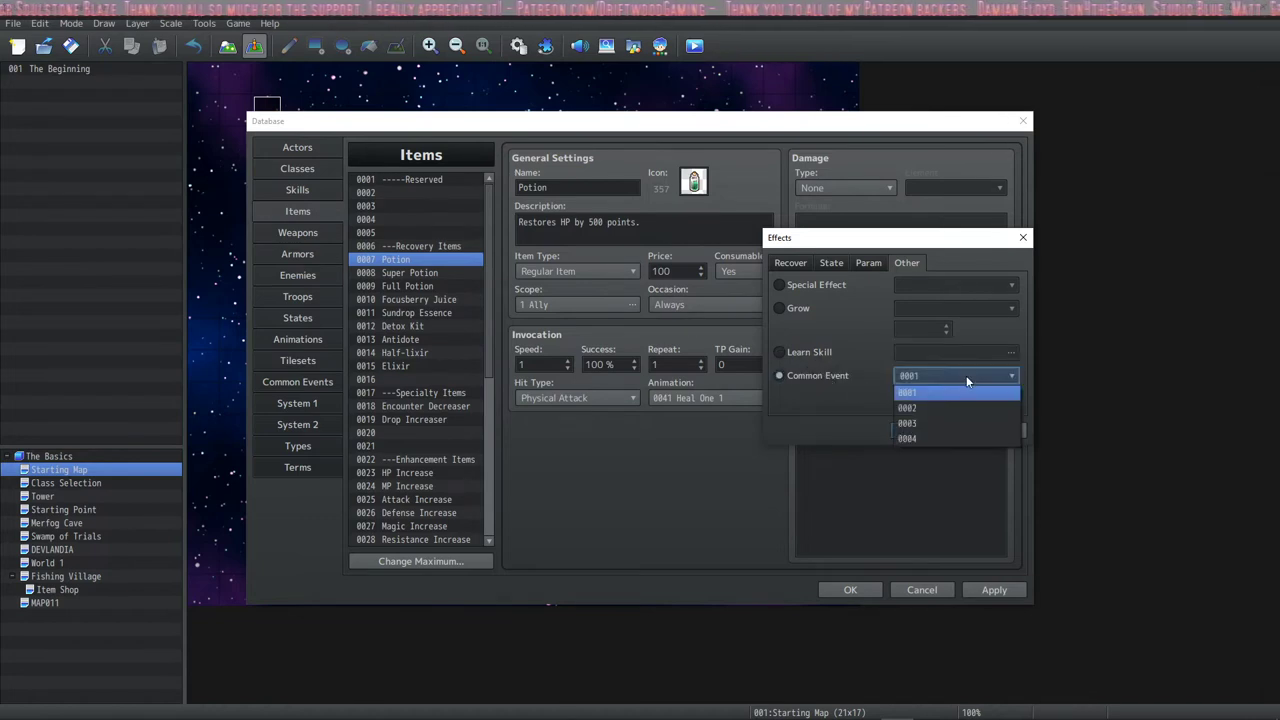
left_click(939, 396)
left_click(932, 376)
left_click(926, 391)
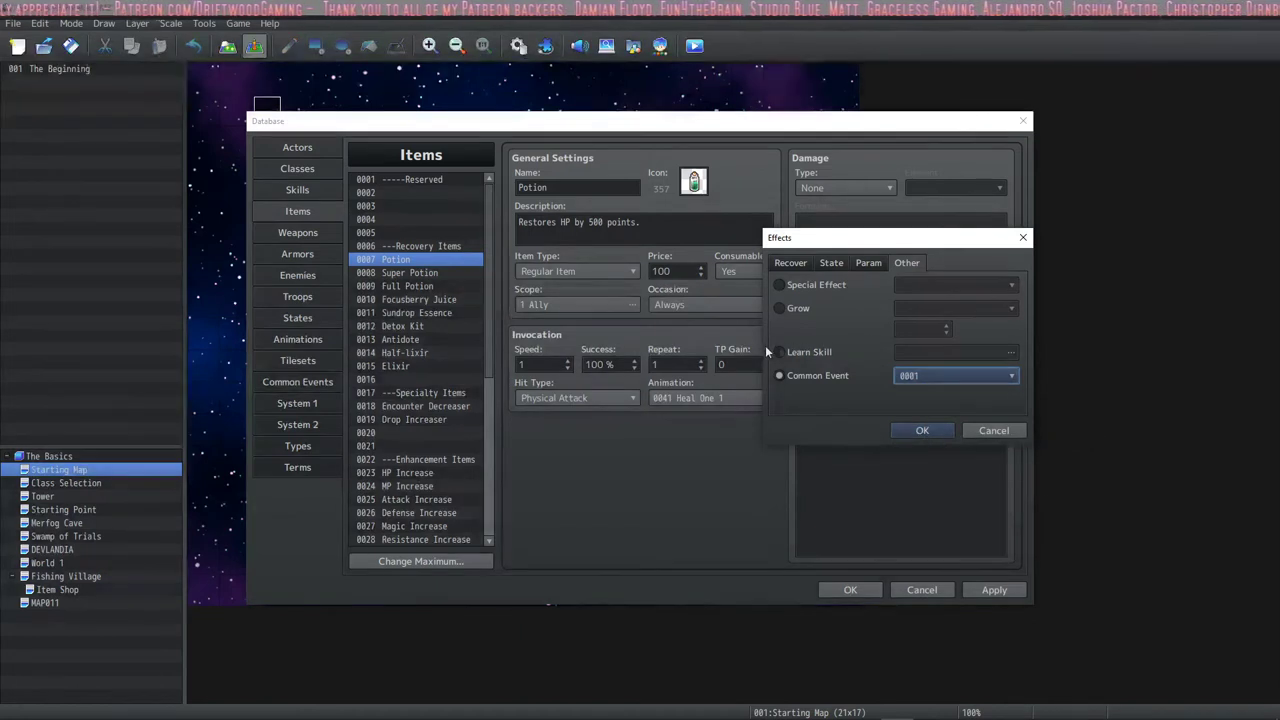
left_click(920, 430)
left_click(879, 326)
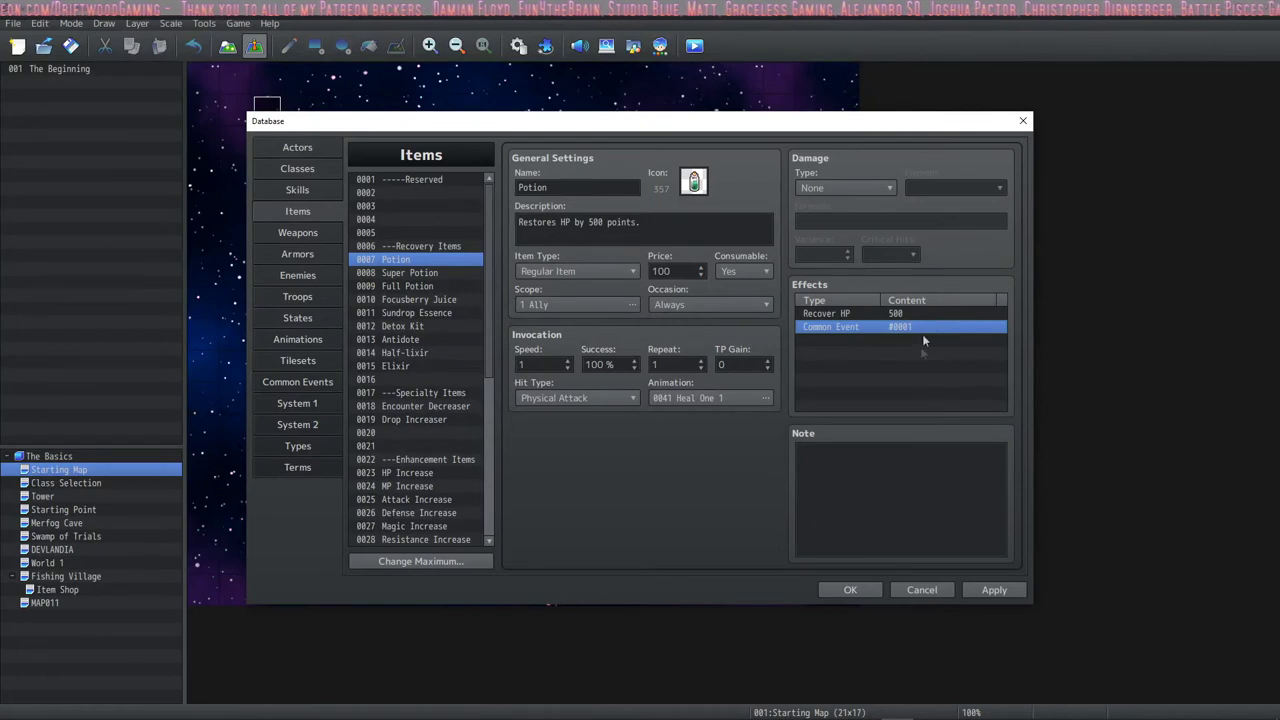
- Apply the item changes, name common event 0001 UsedPotion after checking its triggers, and look through the available event commands
left_click(1002, 592)
left_click(298, 382)
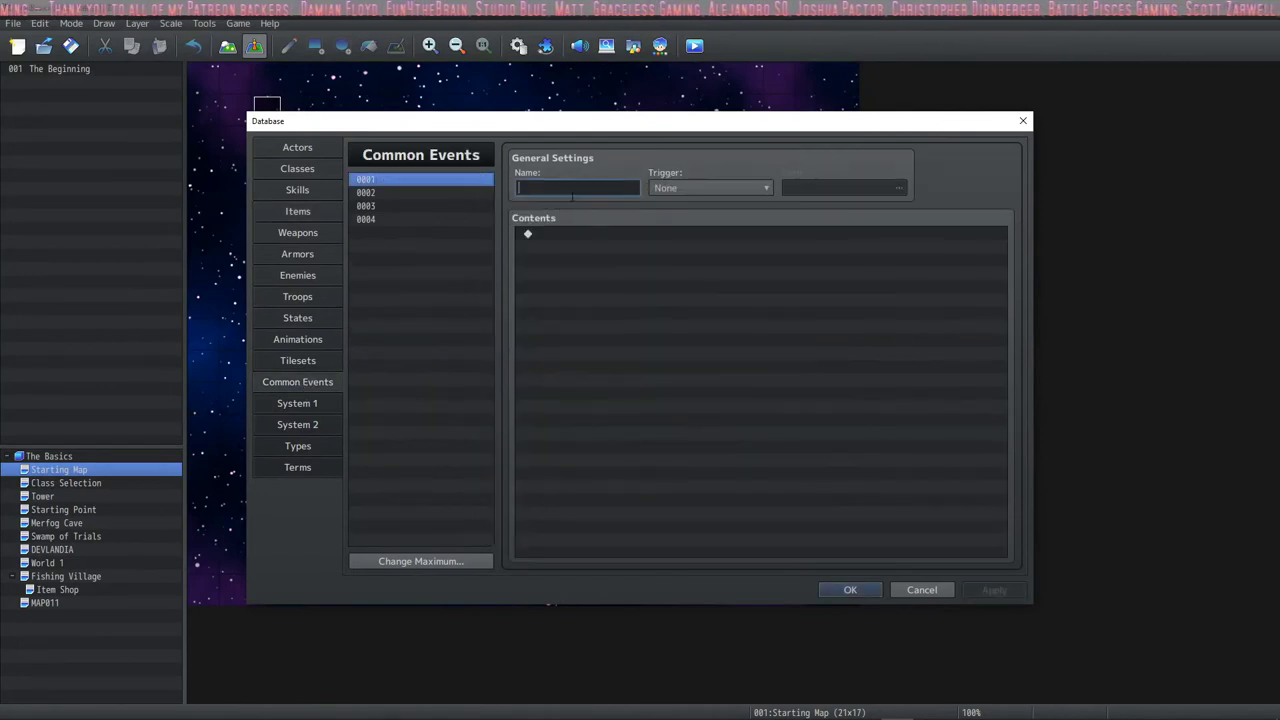
left_click(699, 188)
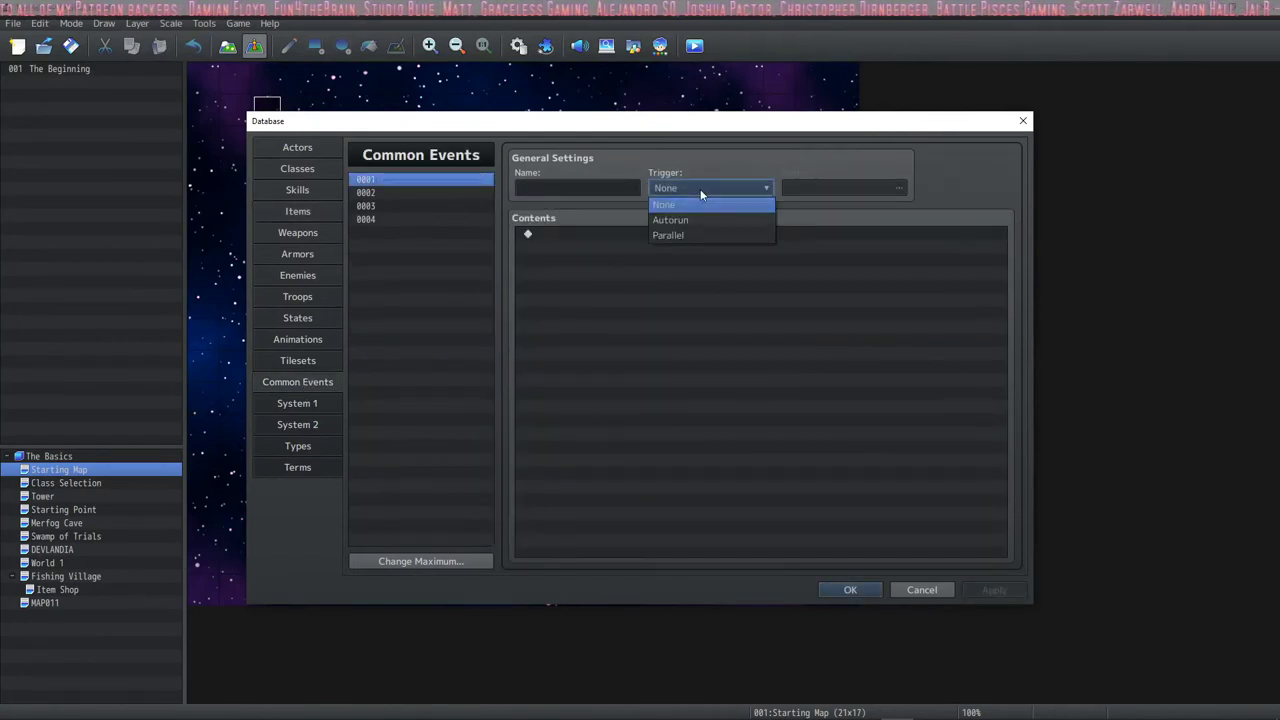
left_click(687, 150)
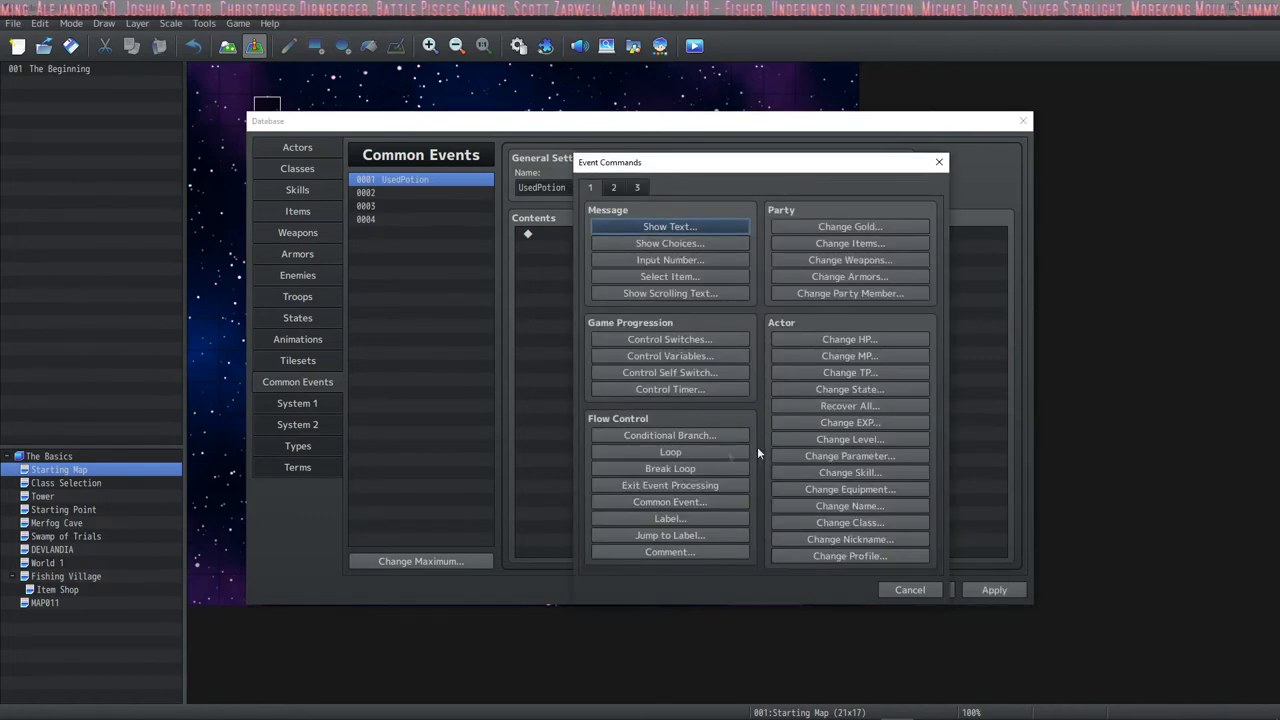
left_click(614, 187)
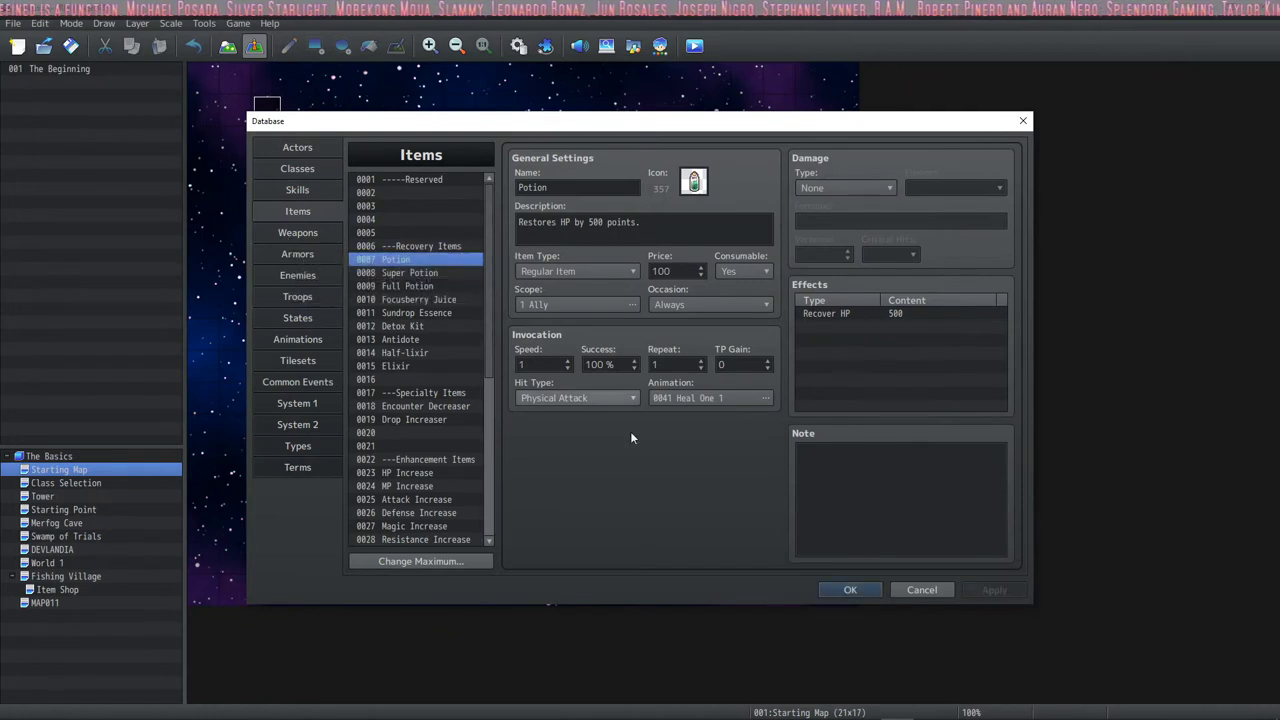
- Go through the Short Sword's description, price and available weapon types in the weapons database
left_click(298, 232)
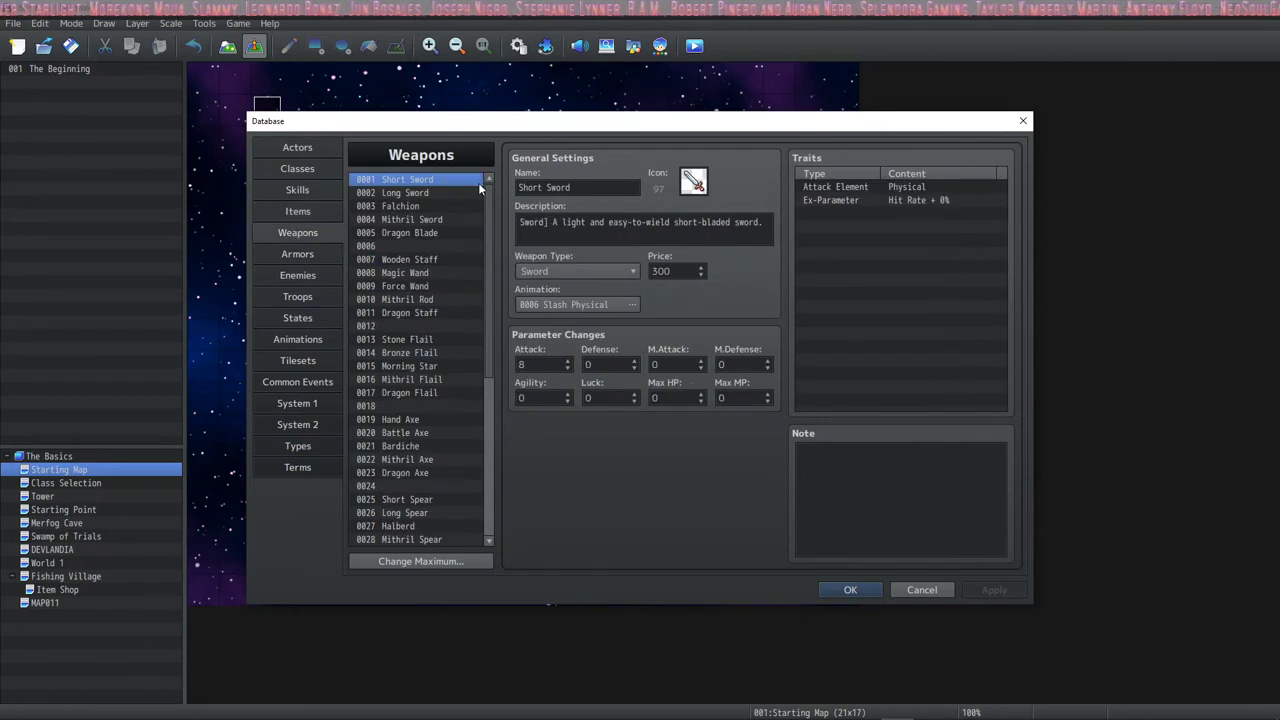
left_click(640, 230)
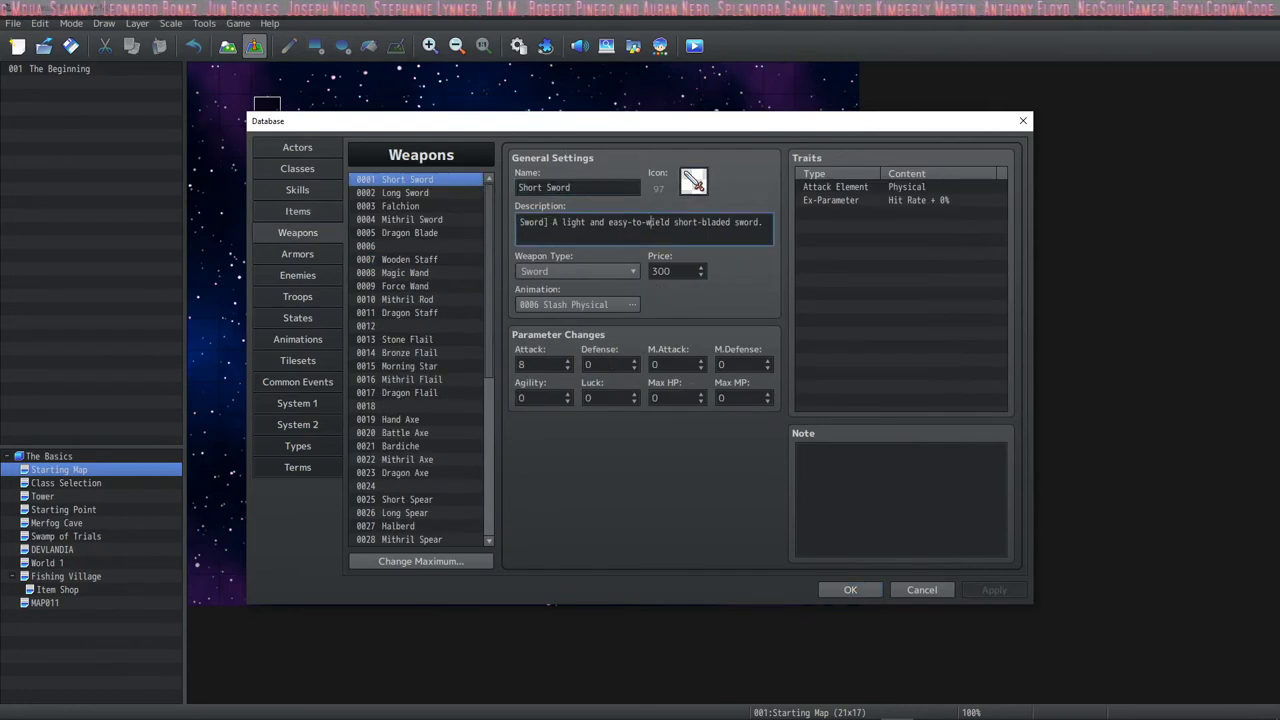
double_click(668, 271)
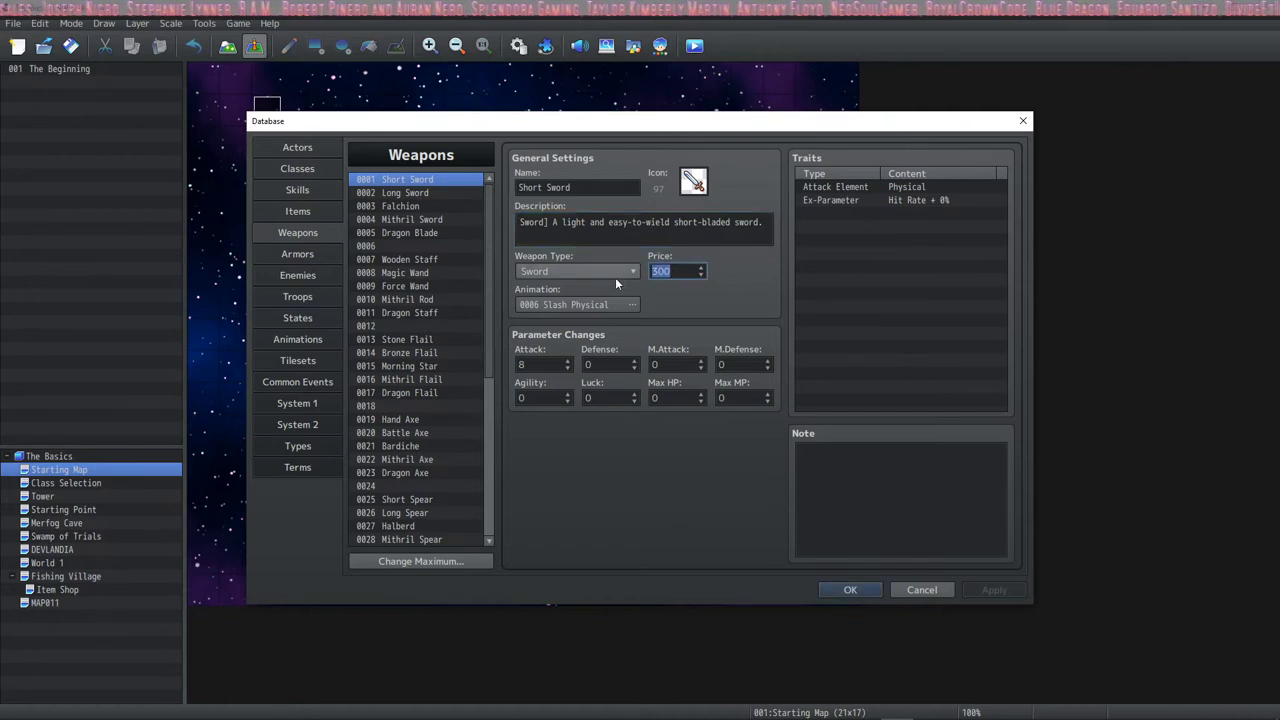
left_click(578, 272)
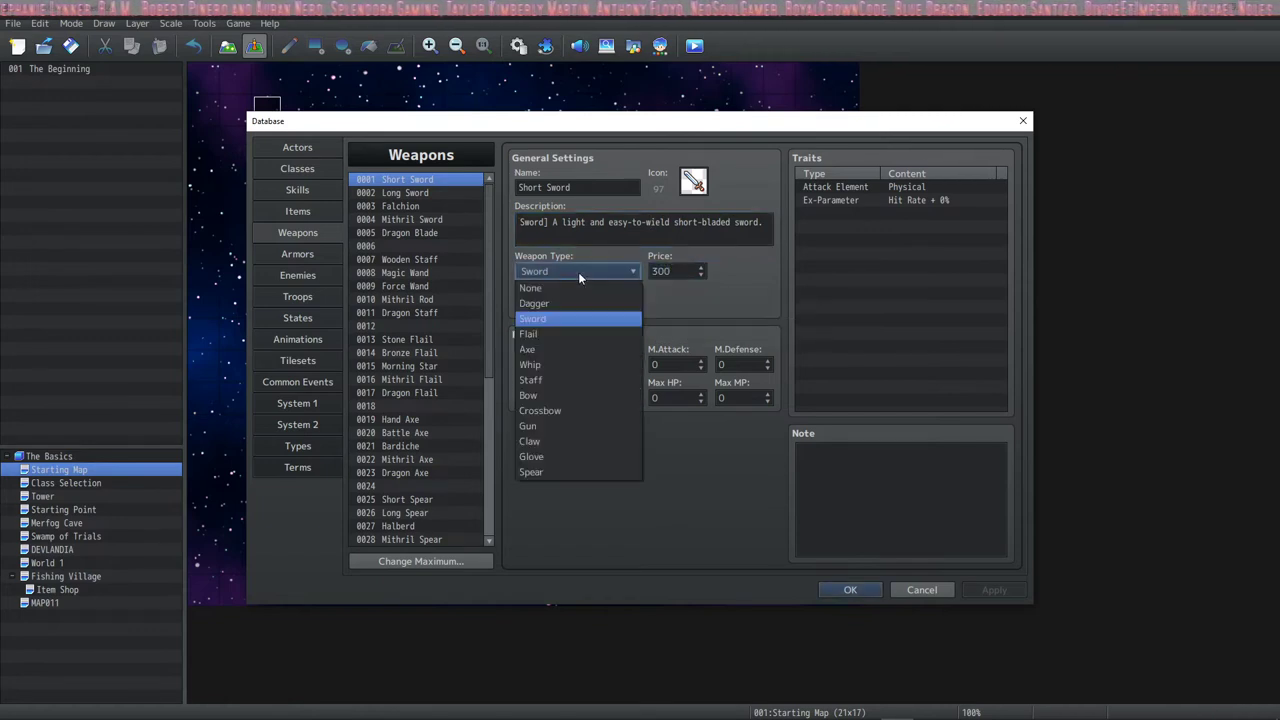
left_click(578, 272)
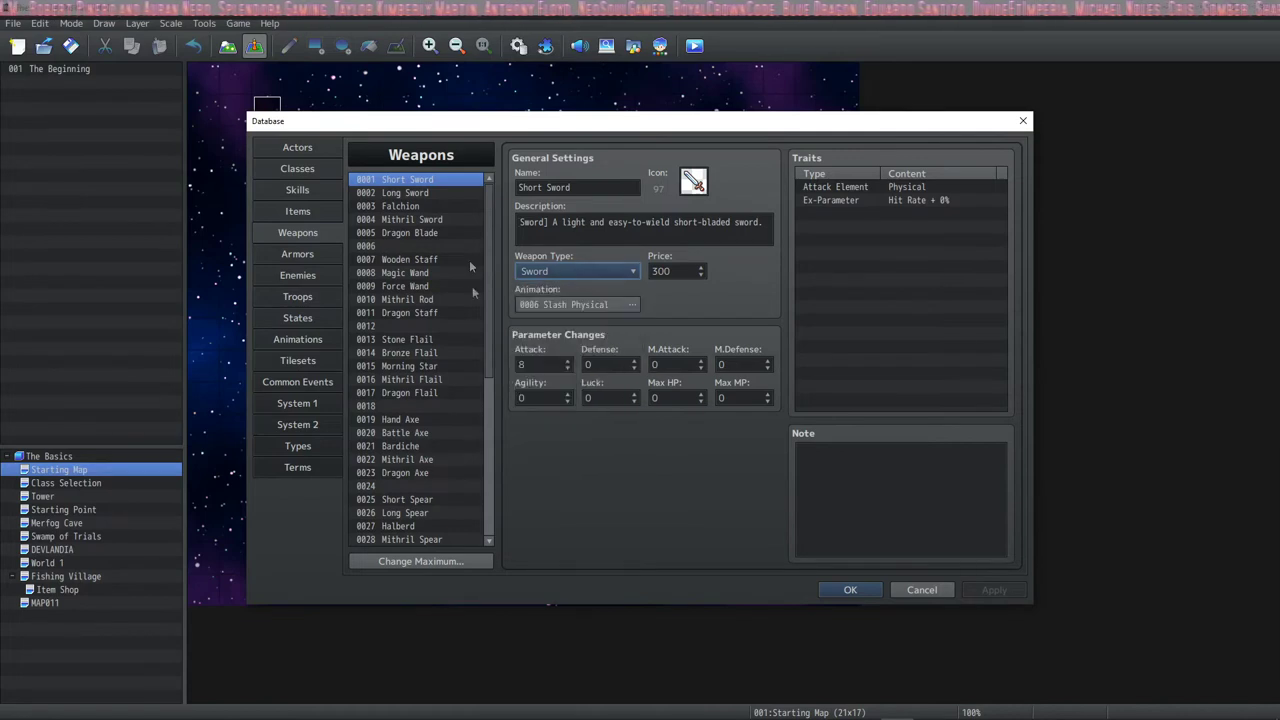
- Check the Potion's item types for comparison, then return to the Short Sword and set its weapon type to None
left_click(297, 211)
left_click(622, 271)
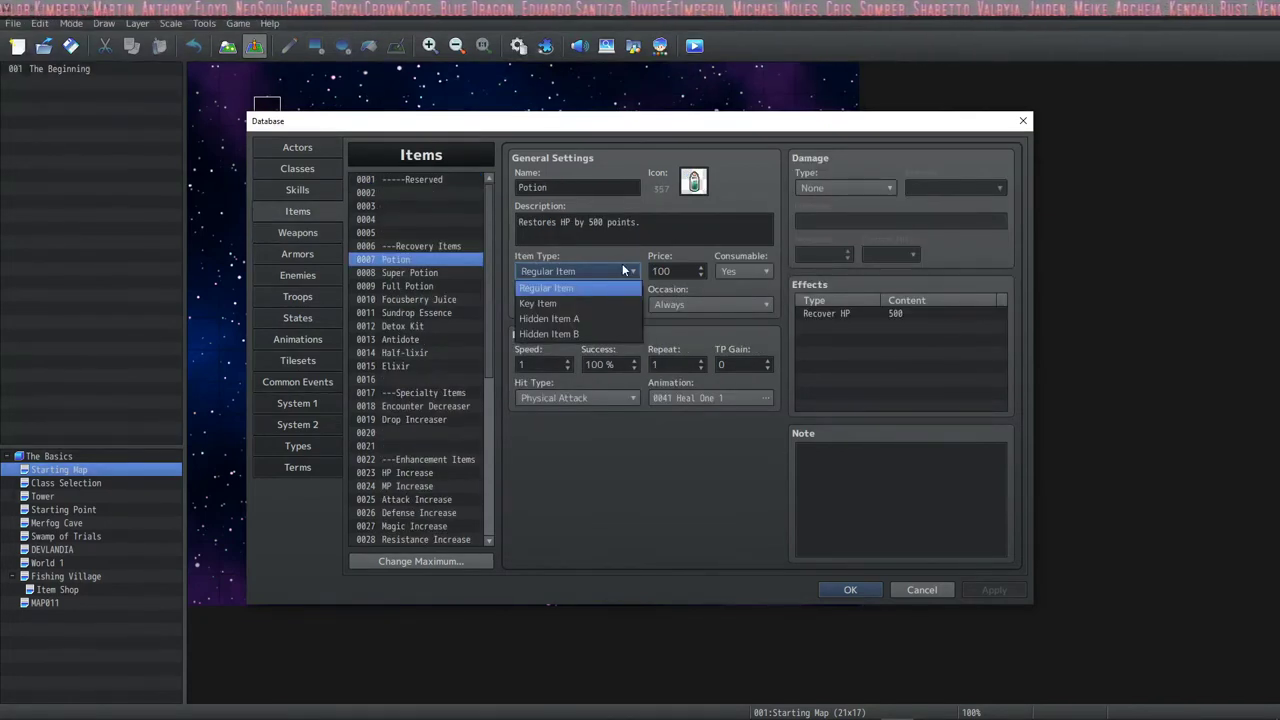
left_click(301, 250)
left_click(326, 236)
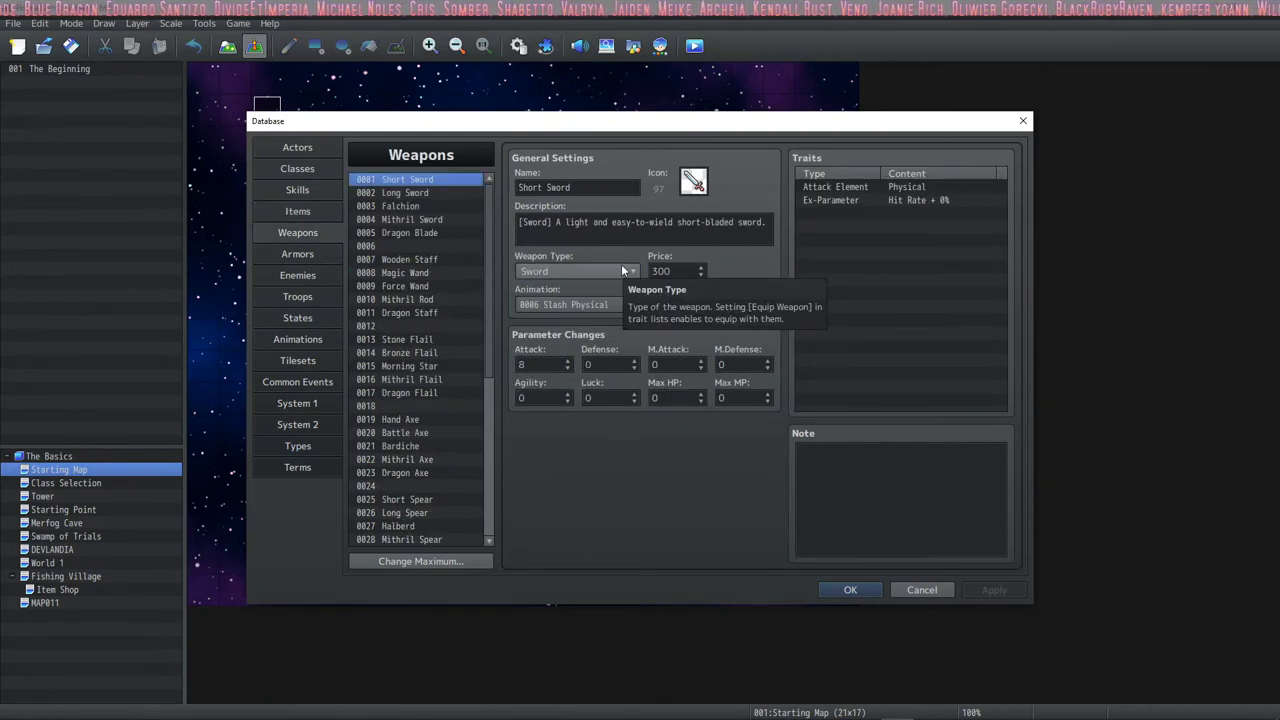
left_click(554, 271)
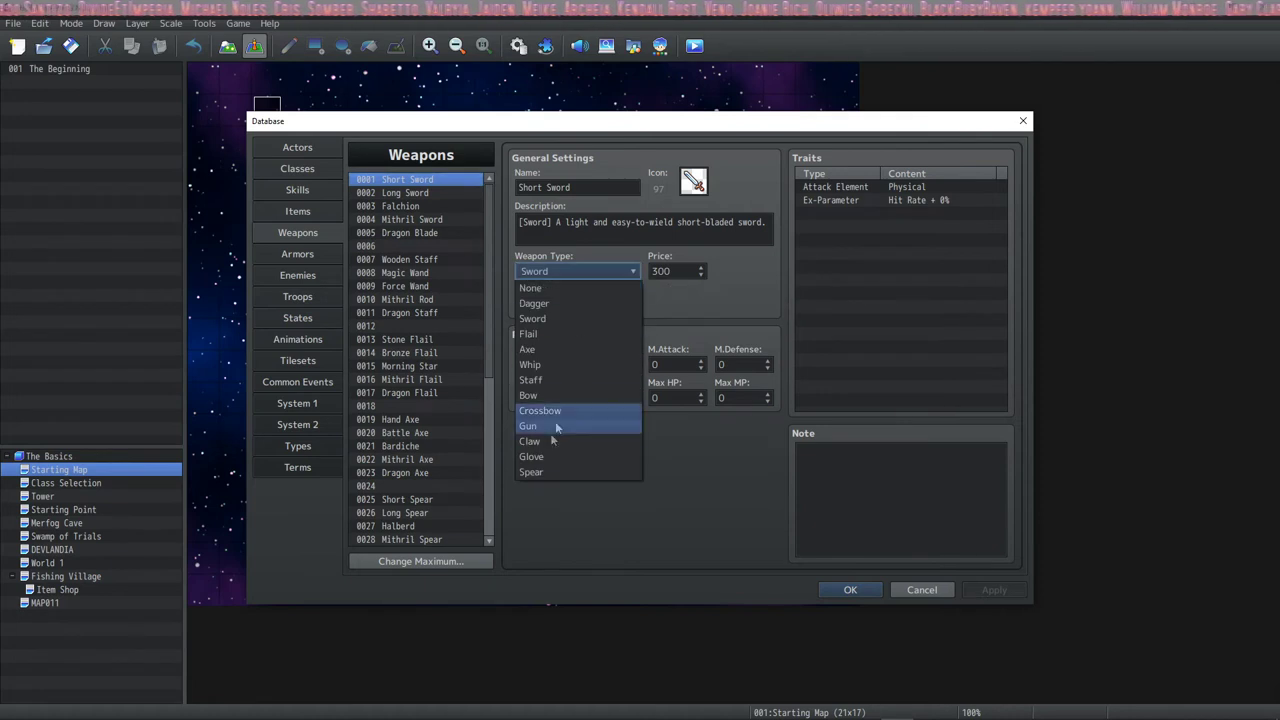
left_click(554, 288)
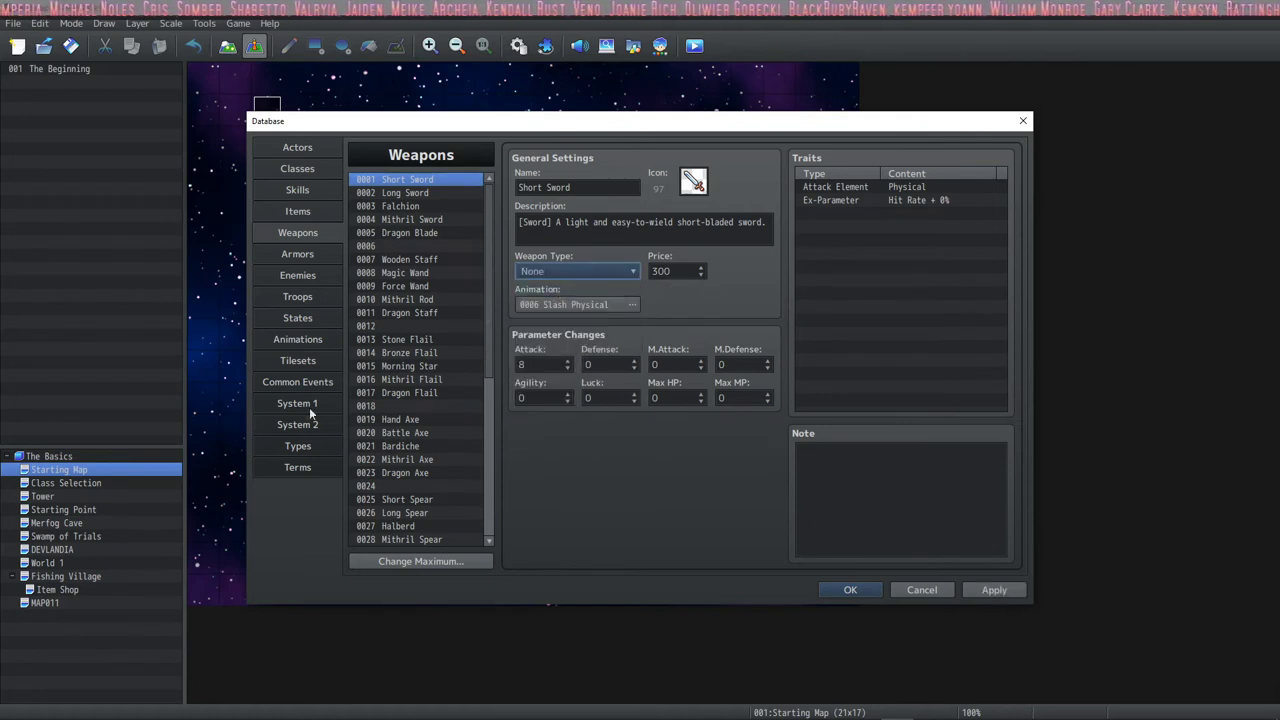
- Raise the maximum number of weapon types to 13 and name the new type Nunchucks
left_click(290, 446)
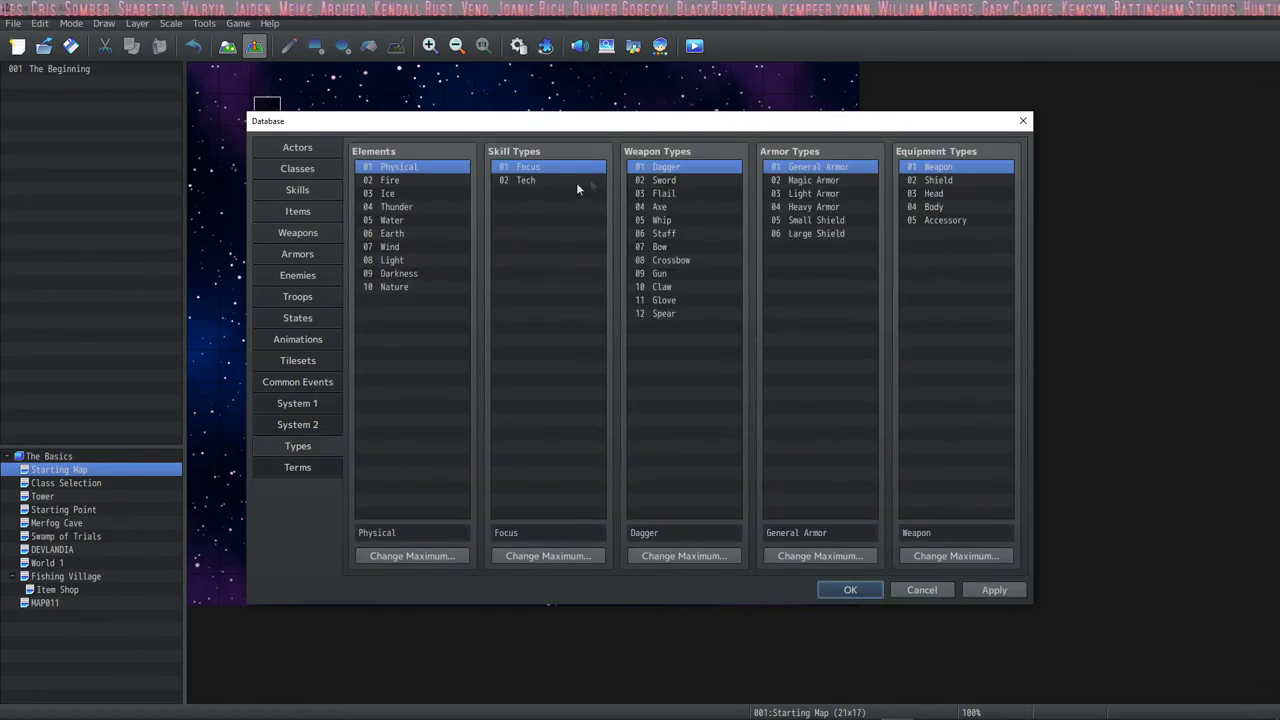
left_click_drag(672, 170, 652, 396)
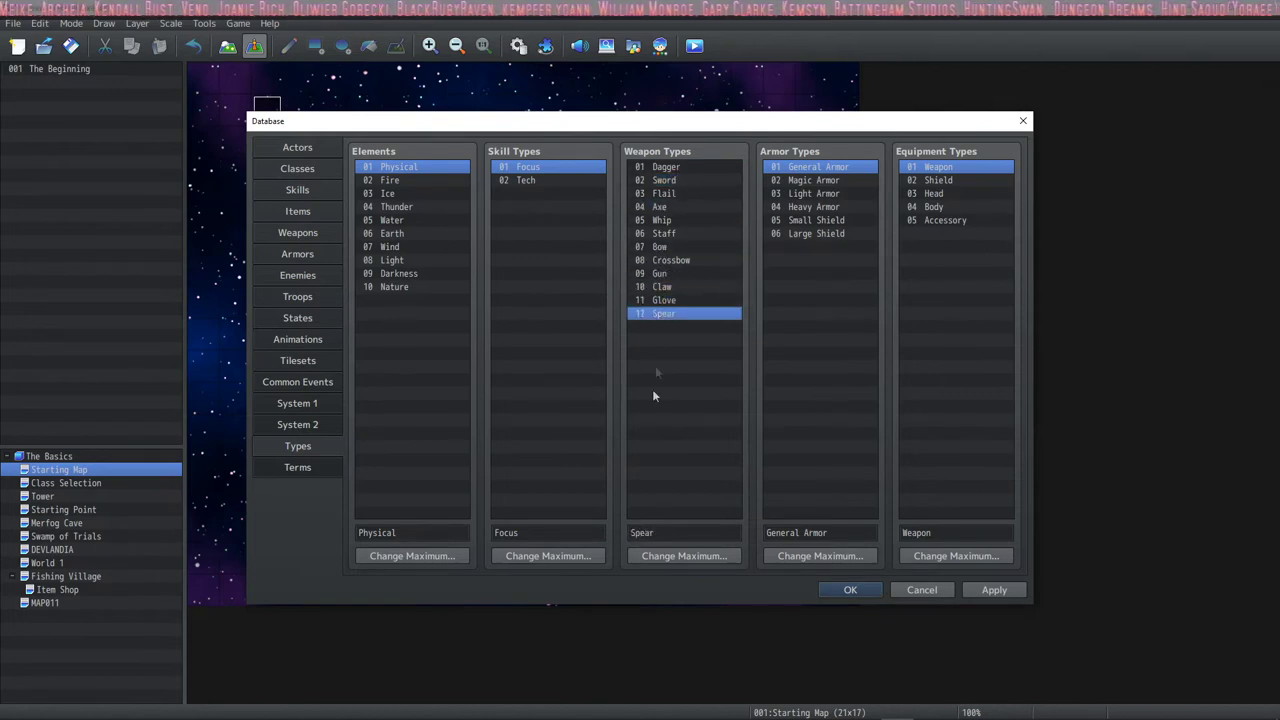
left_click(662, 556)
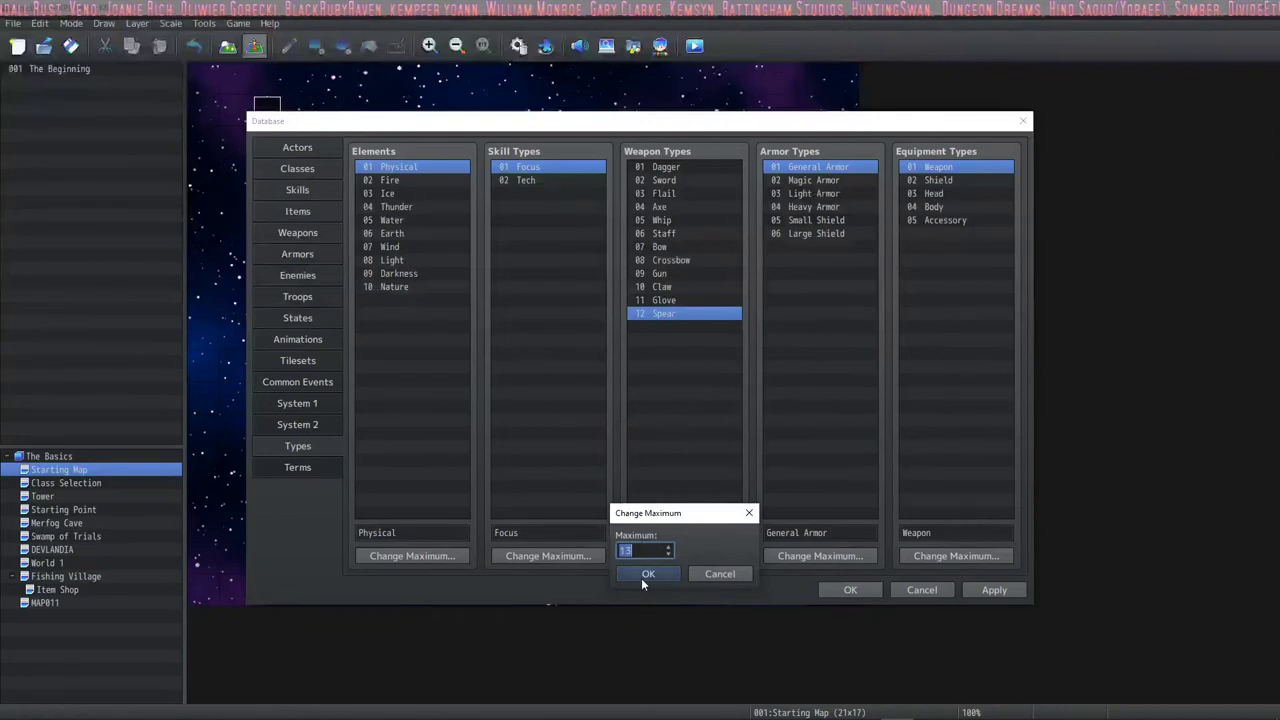
left_click(645, 574)
left_click(668, 327)
type("Nunchucks")
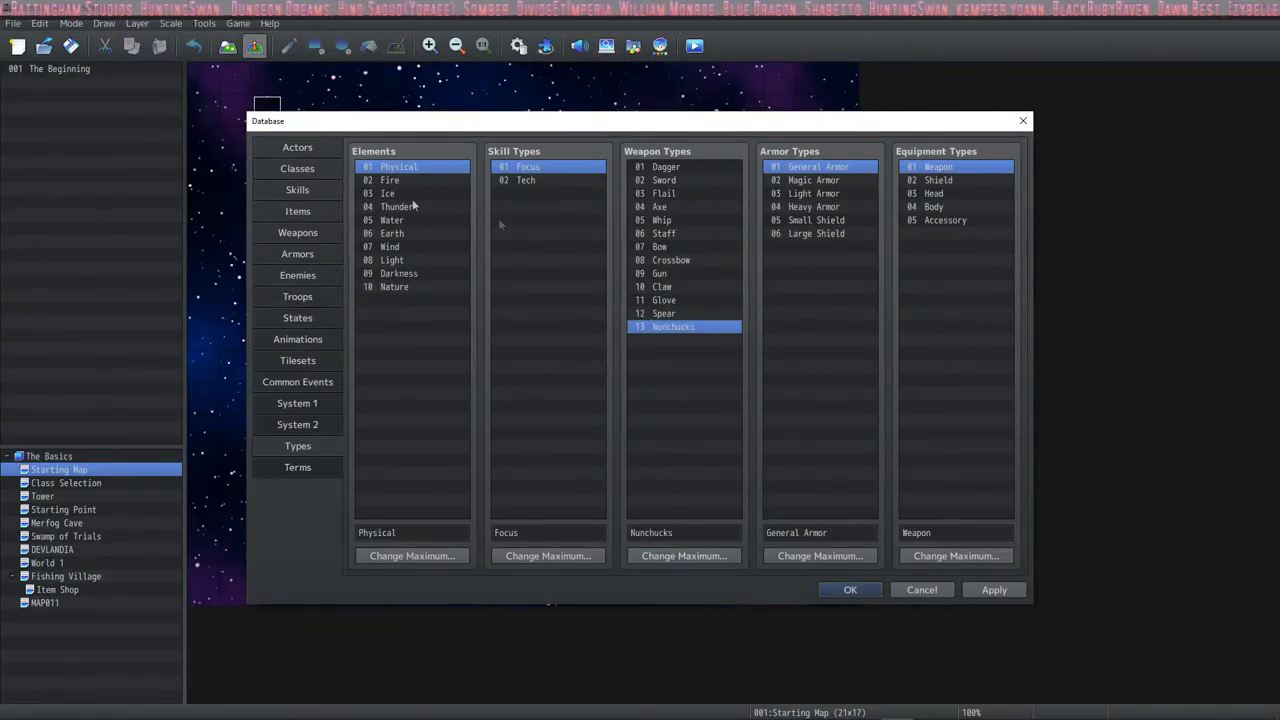
- Look for the new weapon type among the Short Sword's choices, keeping None, and go to its note field
left_click(308, 234)
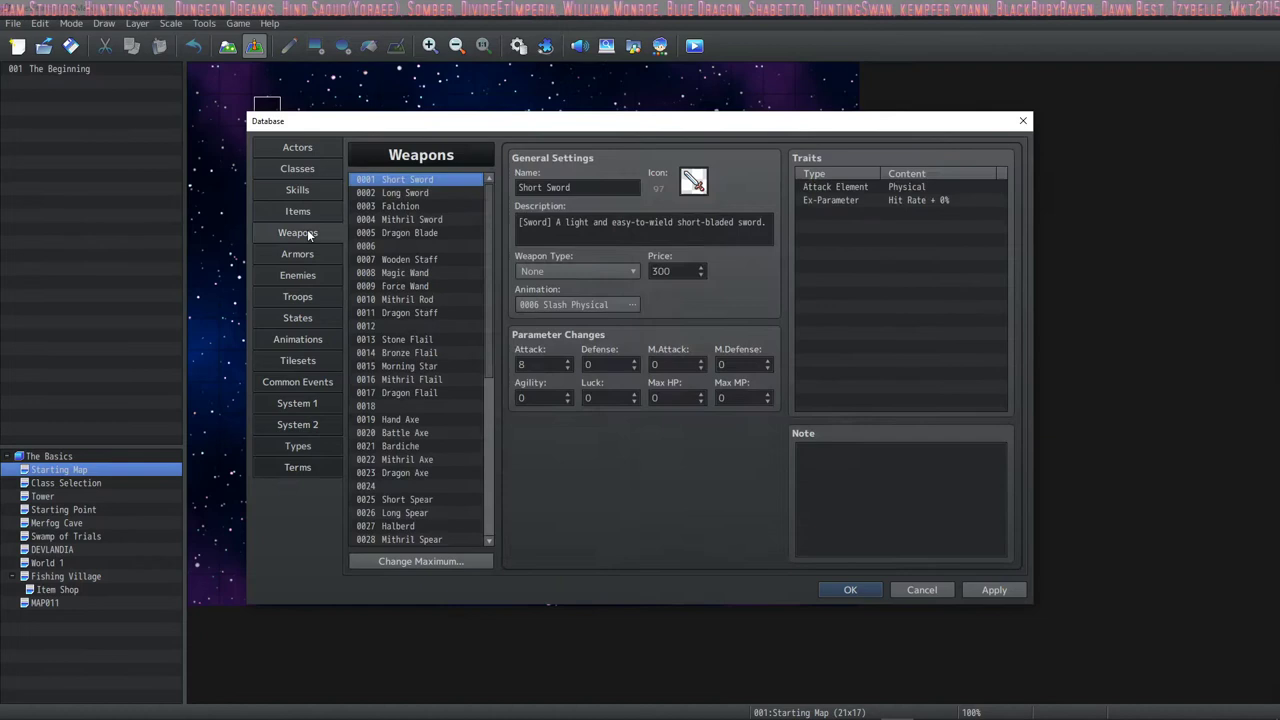
left_click(615, 268)
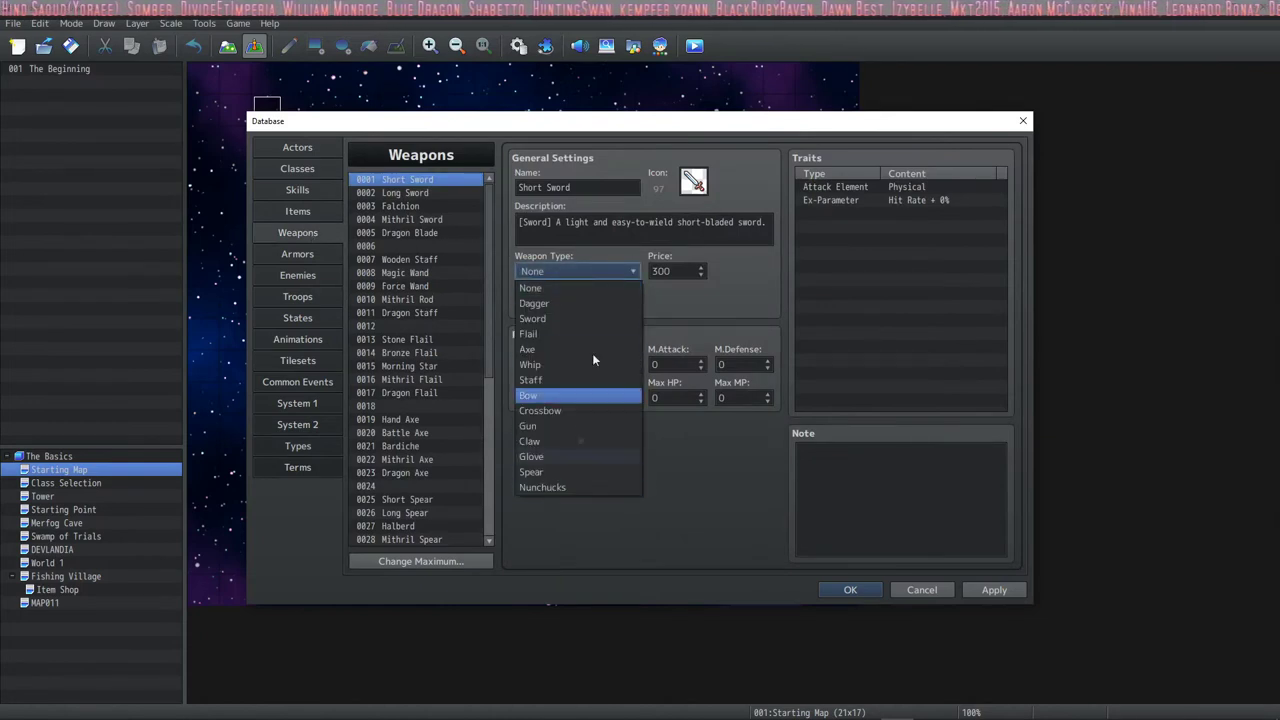
left_click(608, 287)
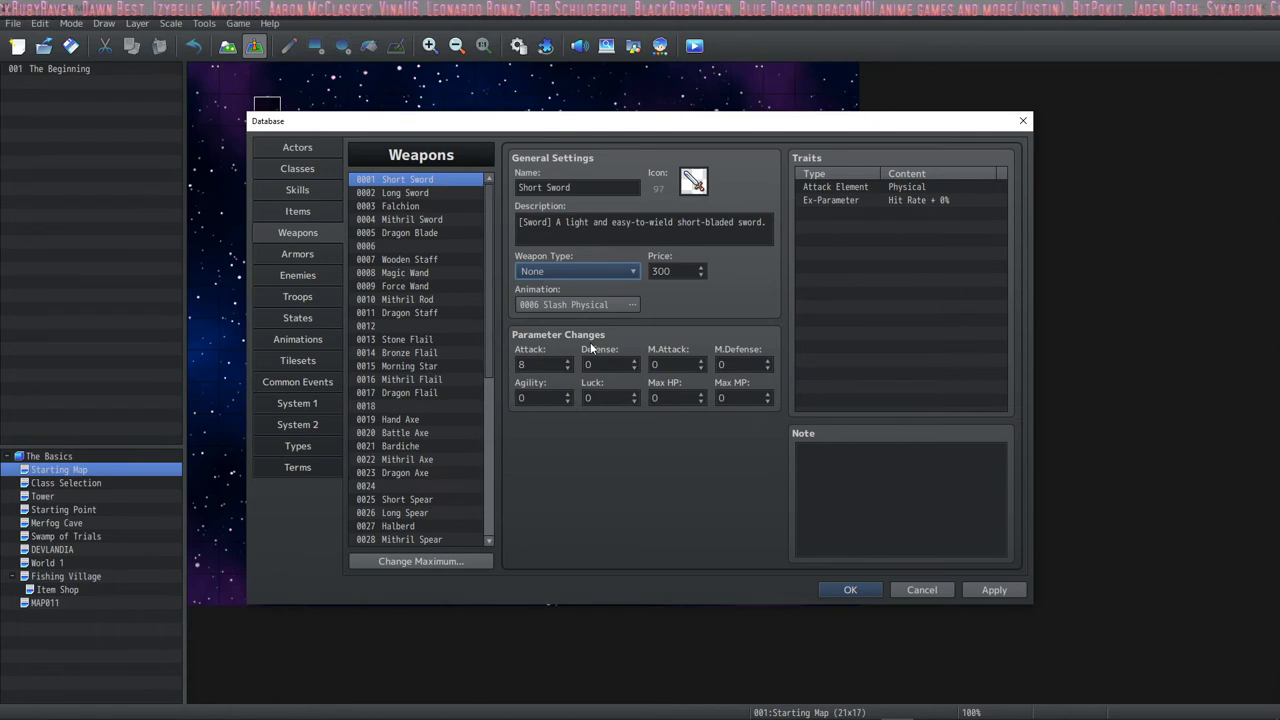
left_click(868, 473)
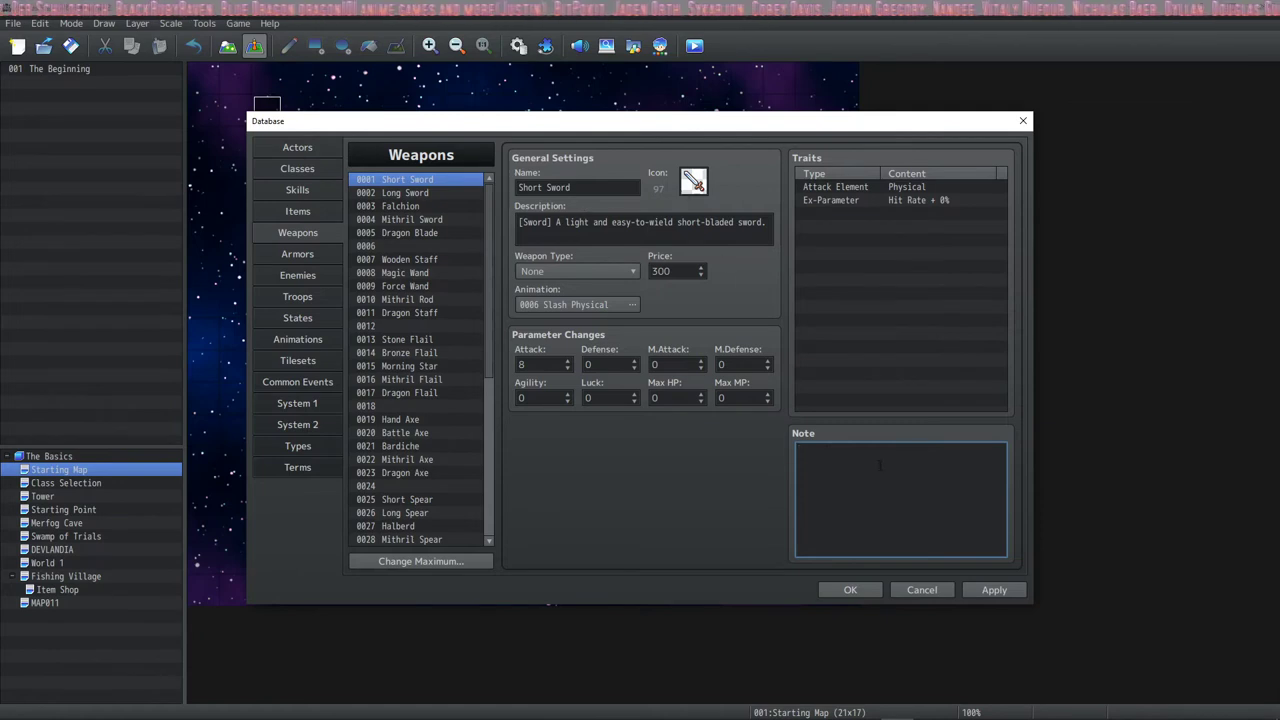
- Look through the trait categories available for the Short Sword, from rates and parameters to attack, skill and equip, without adding one
double_click(842, 214)
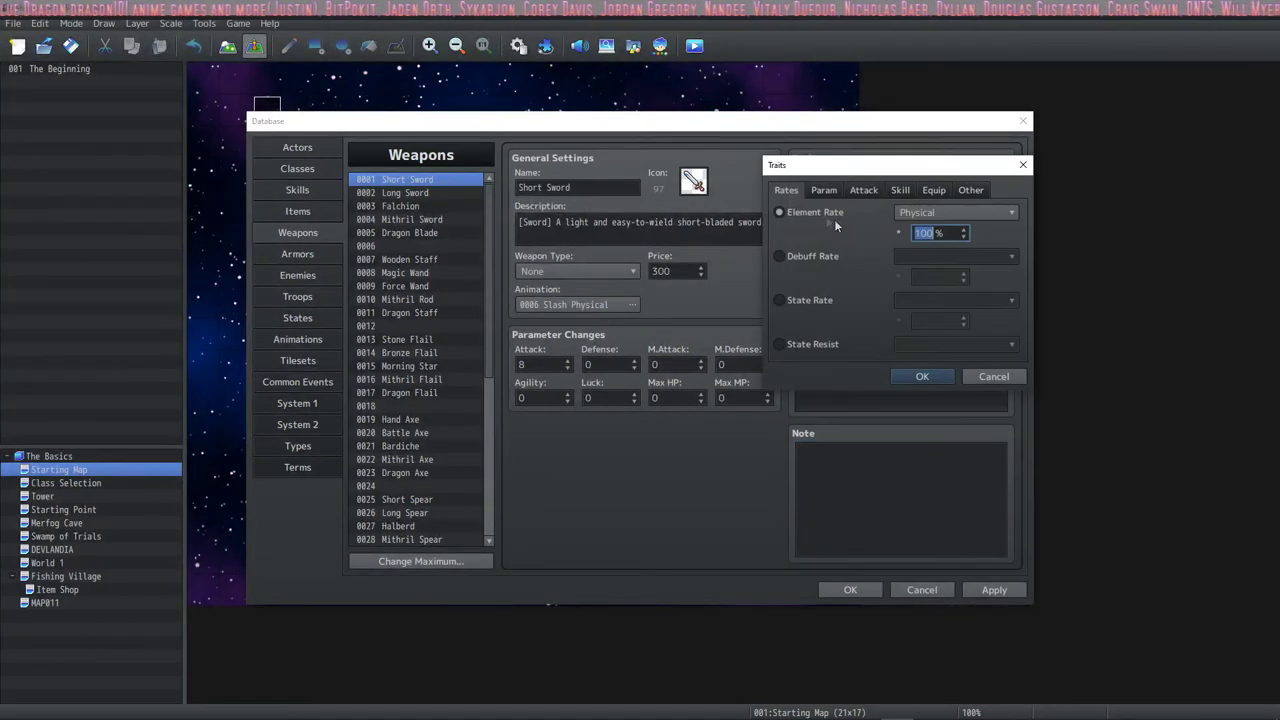
key("ctrl+Tab")
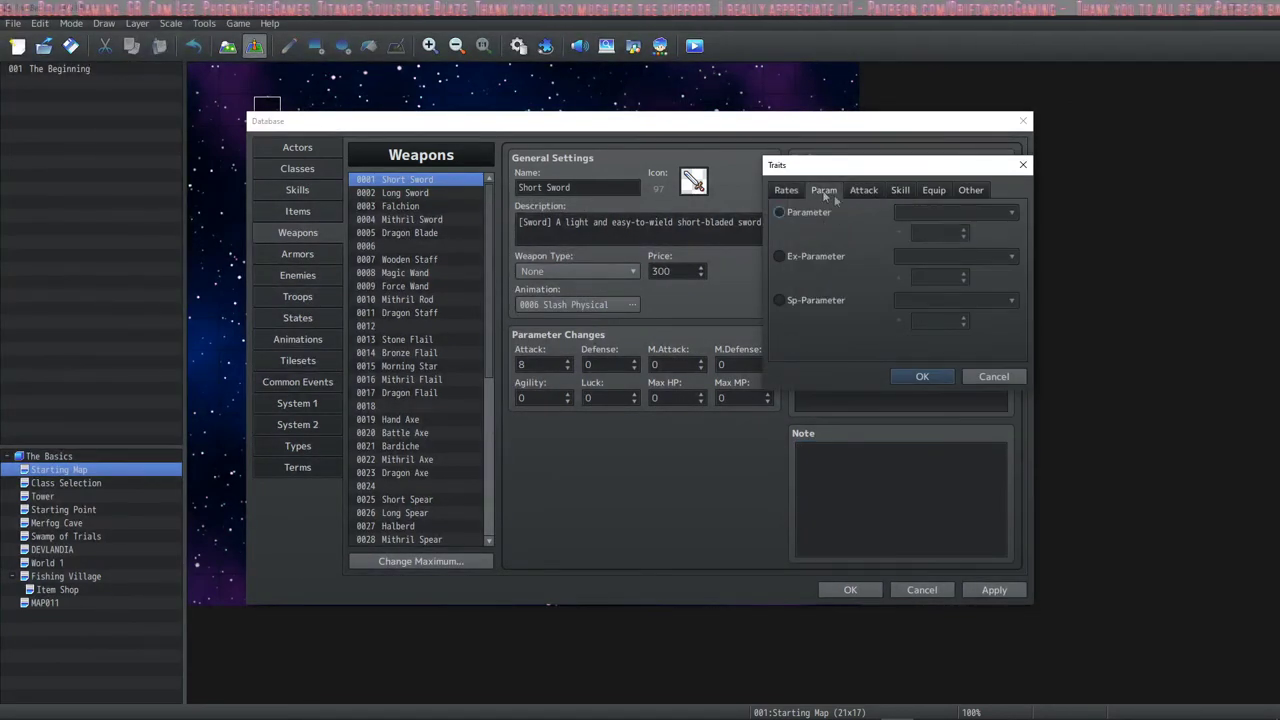
left_click(864, 190)
left_click(933, 190)
left_click(900, 190)
left_click(822, 190)
left_click(788, 190)
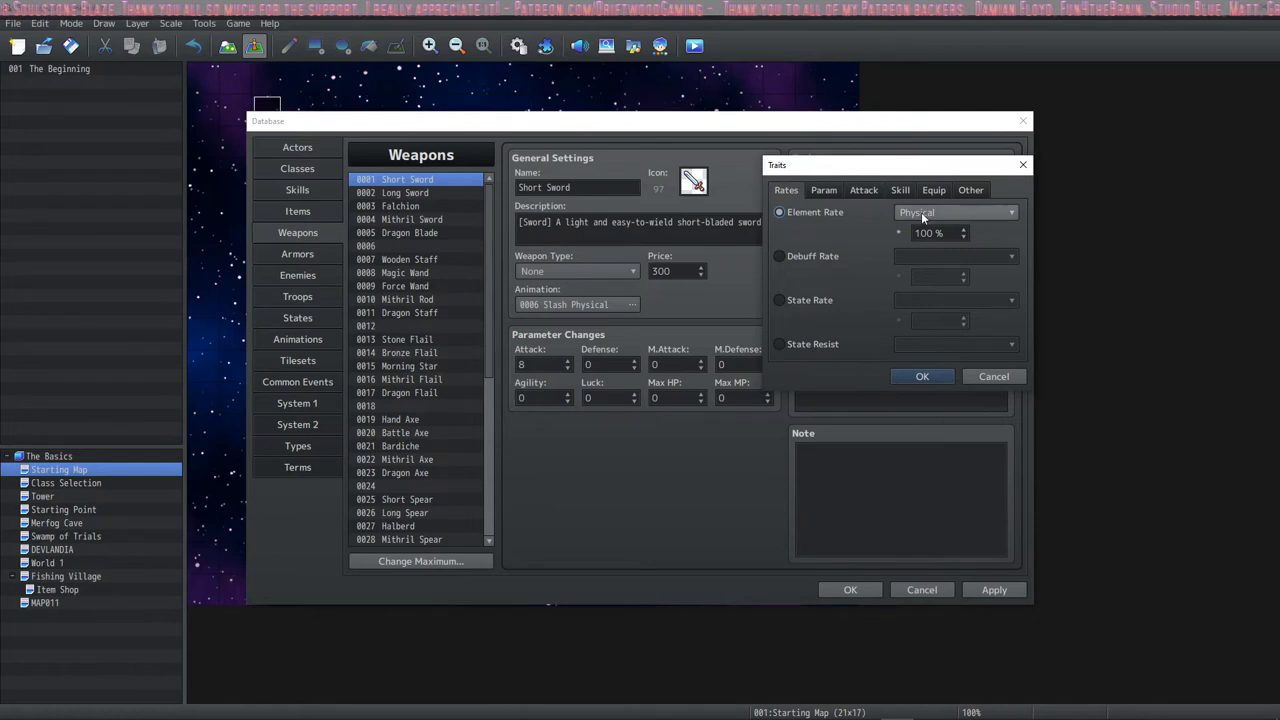
key("Escape")
- Go to the Short Sword's note field and apply the pending database changes
left_click(874, 212)
left_click(954, 489)
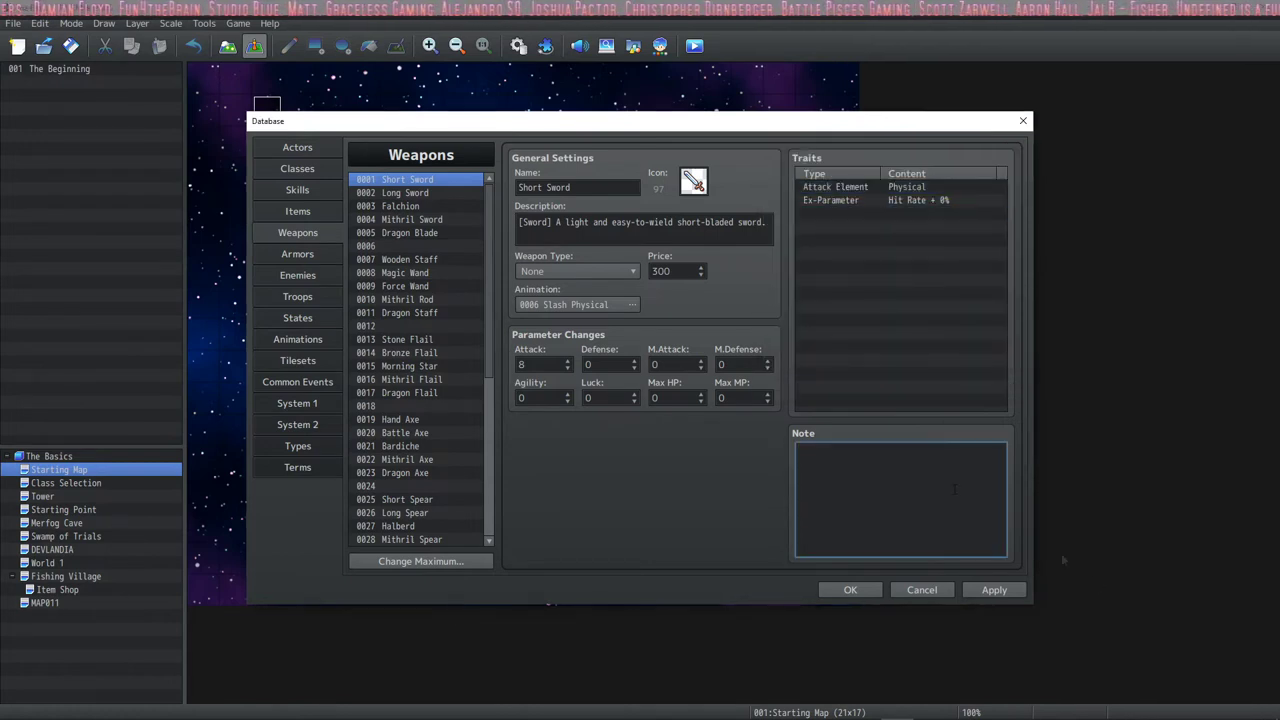
left_click(995, 592)
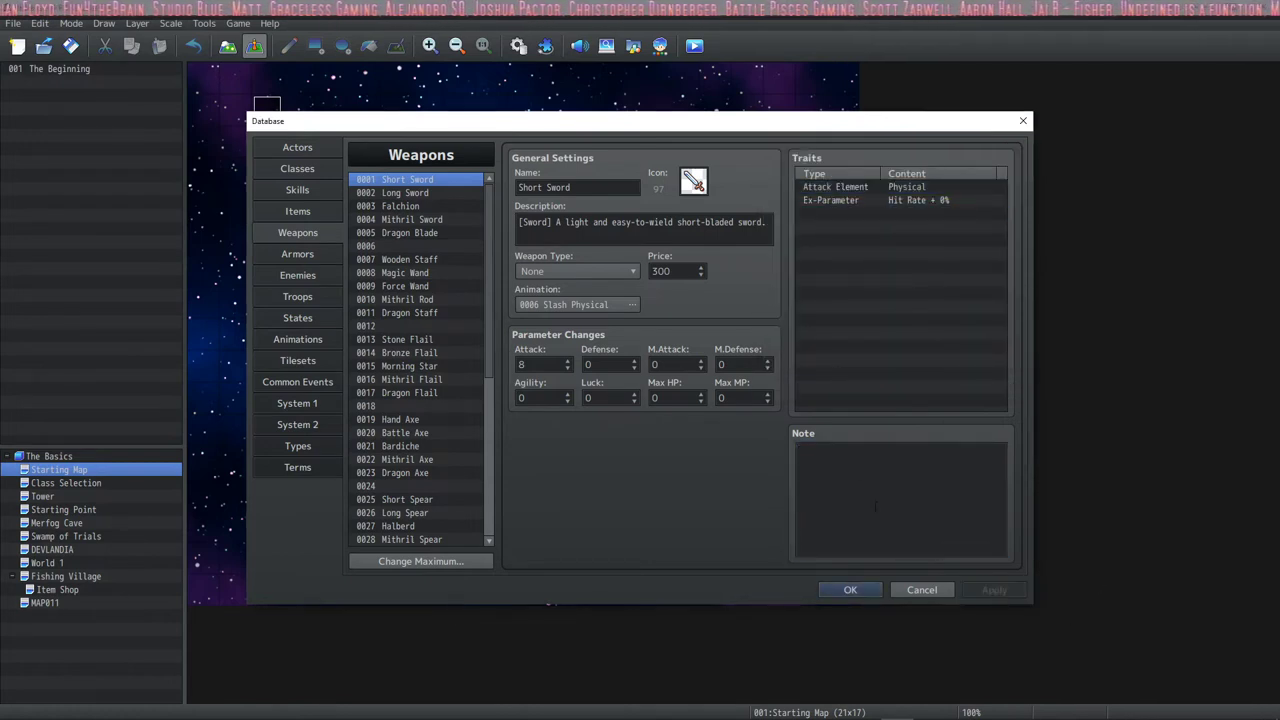
- Examine the armor type choices in the armors database and the project's list of armor types
left_click(297, 254)
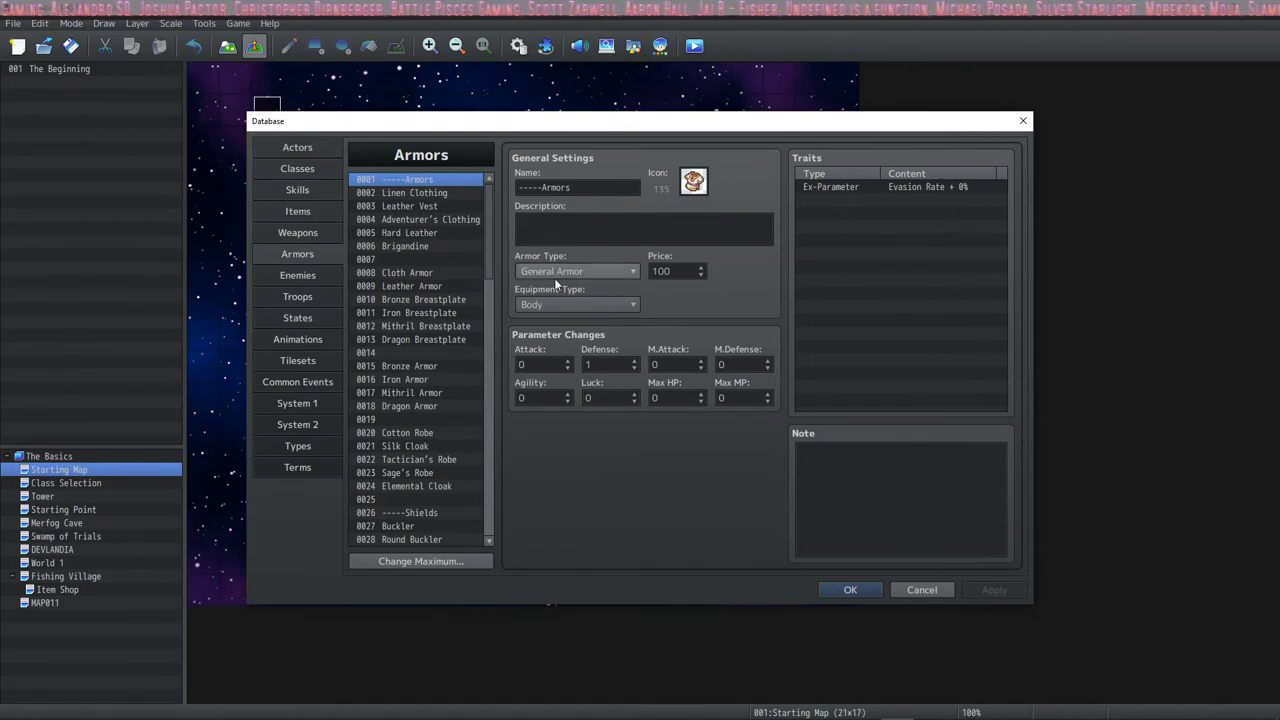
left_click(620, 271)
left_click(620, 271)
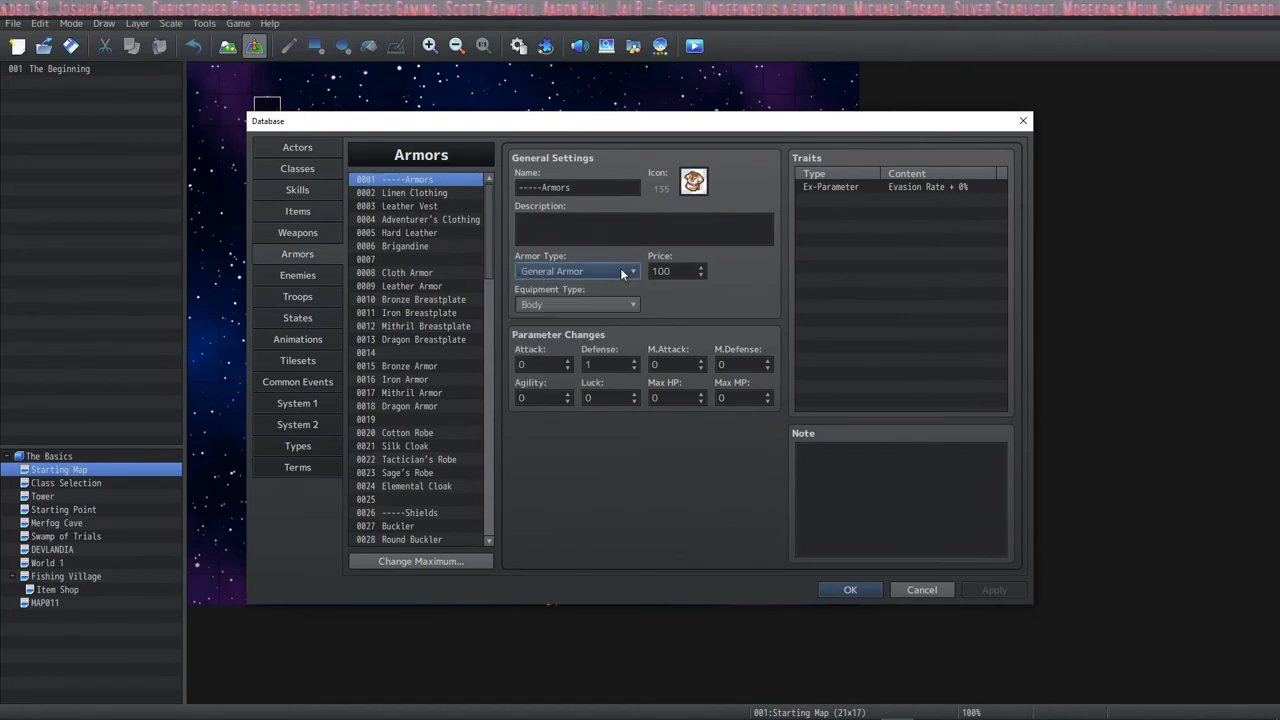
left_click(298, 446)
left_click(680, 170)
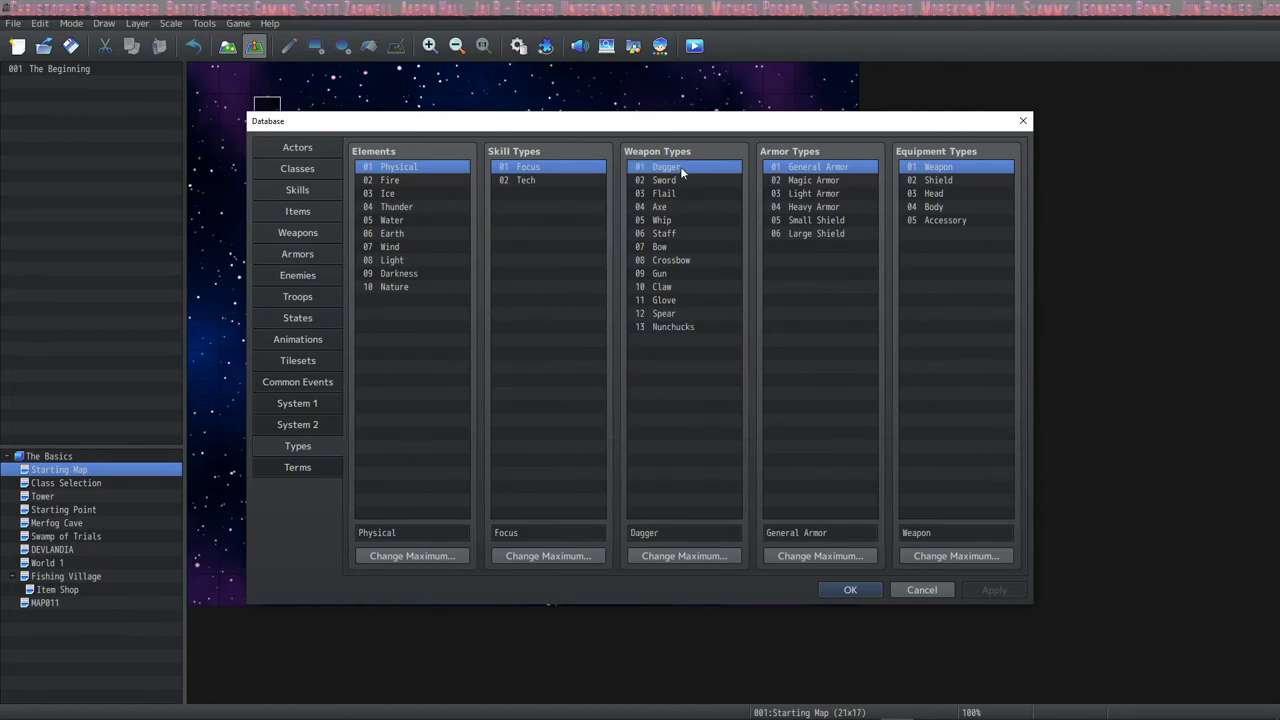
left_click(830, 185)
left_click(826, 235)
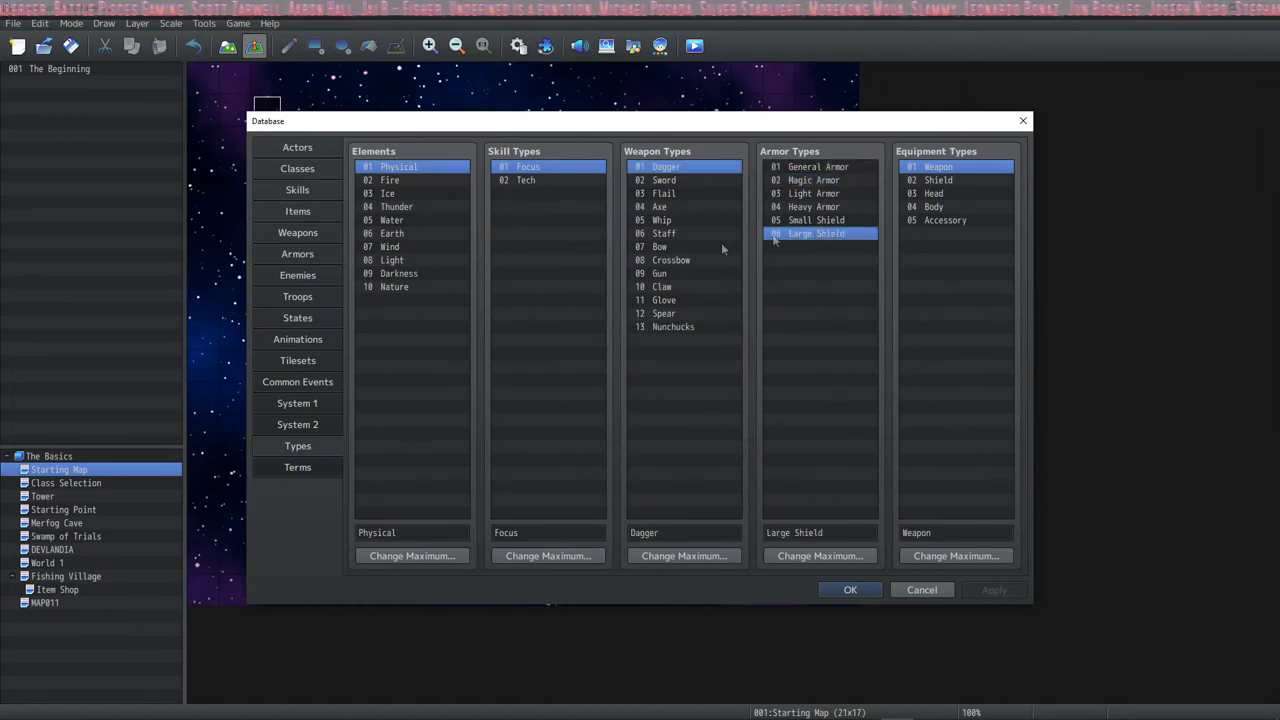
- Compare the general settings of weapons and armors, especially the weapon's animation against the armor's equipment type
left_click(310, 254)
left_click(309, 236)
left_click(310, 254)
left_click(307, 232)
left_click(313, 256)
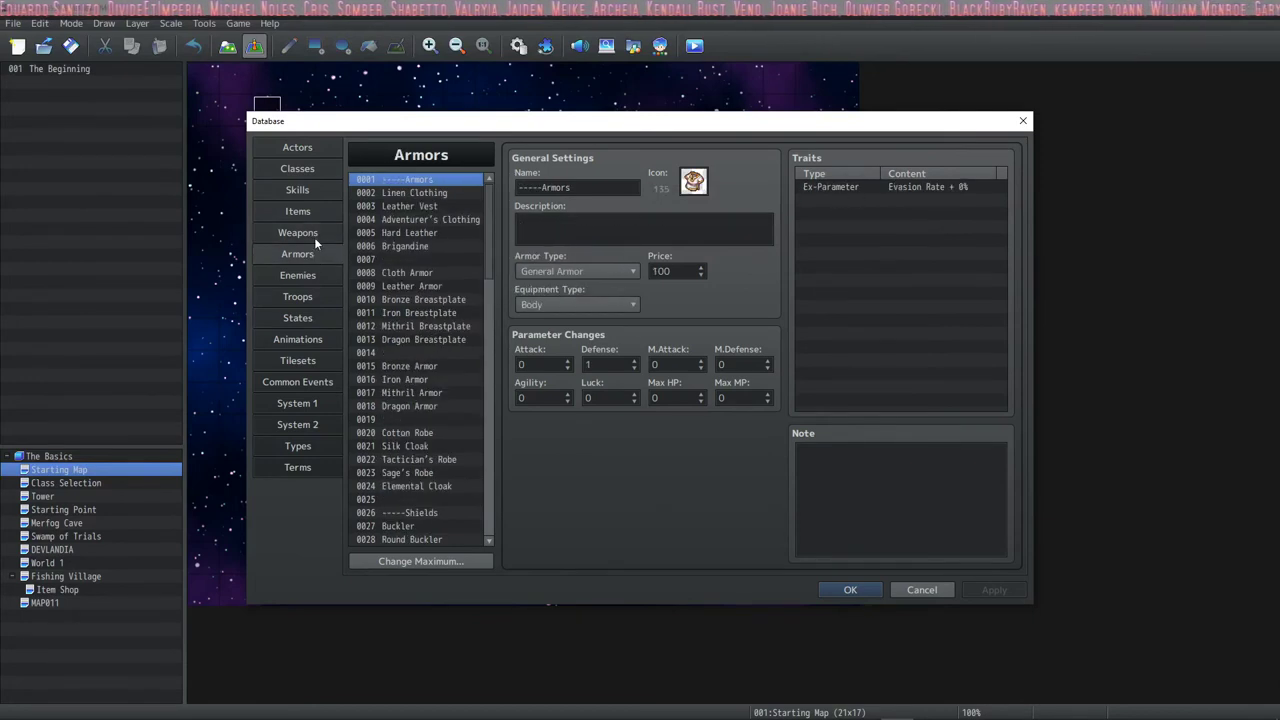
left_click(314, 236)
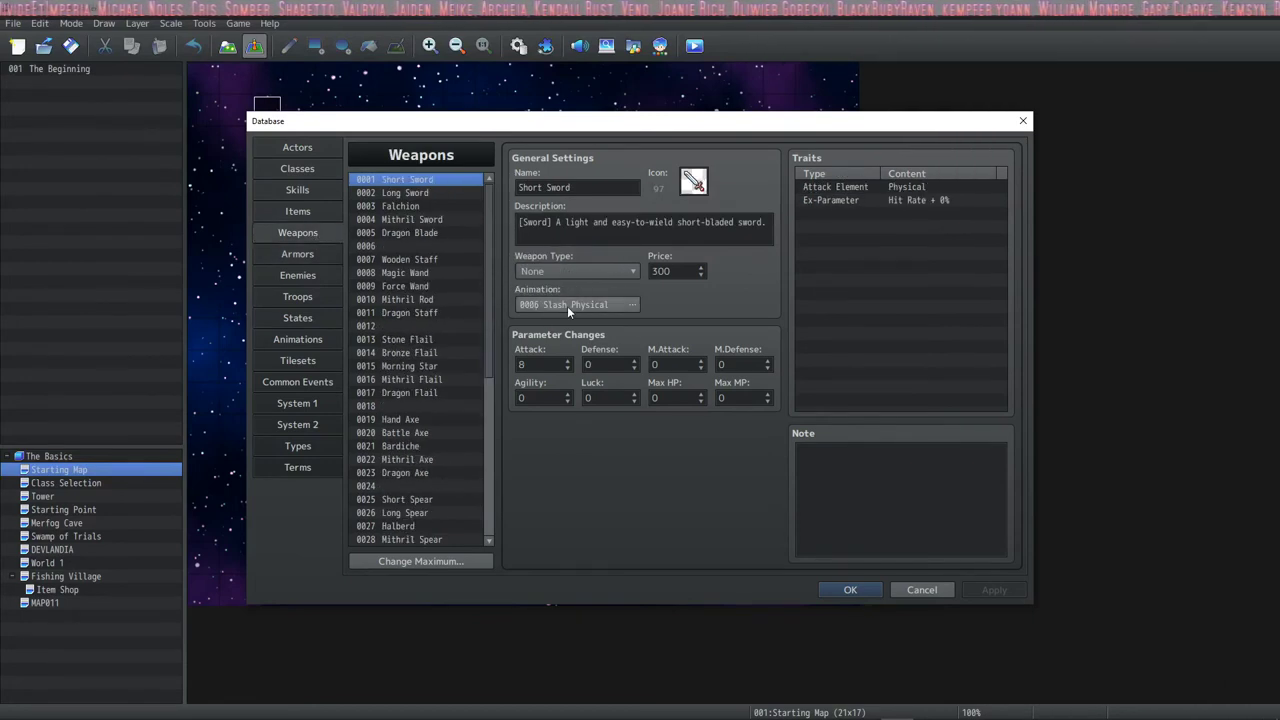
left_click(298, 255)
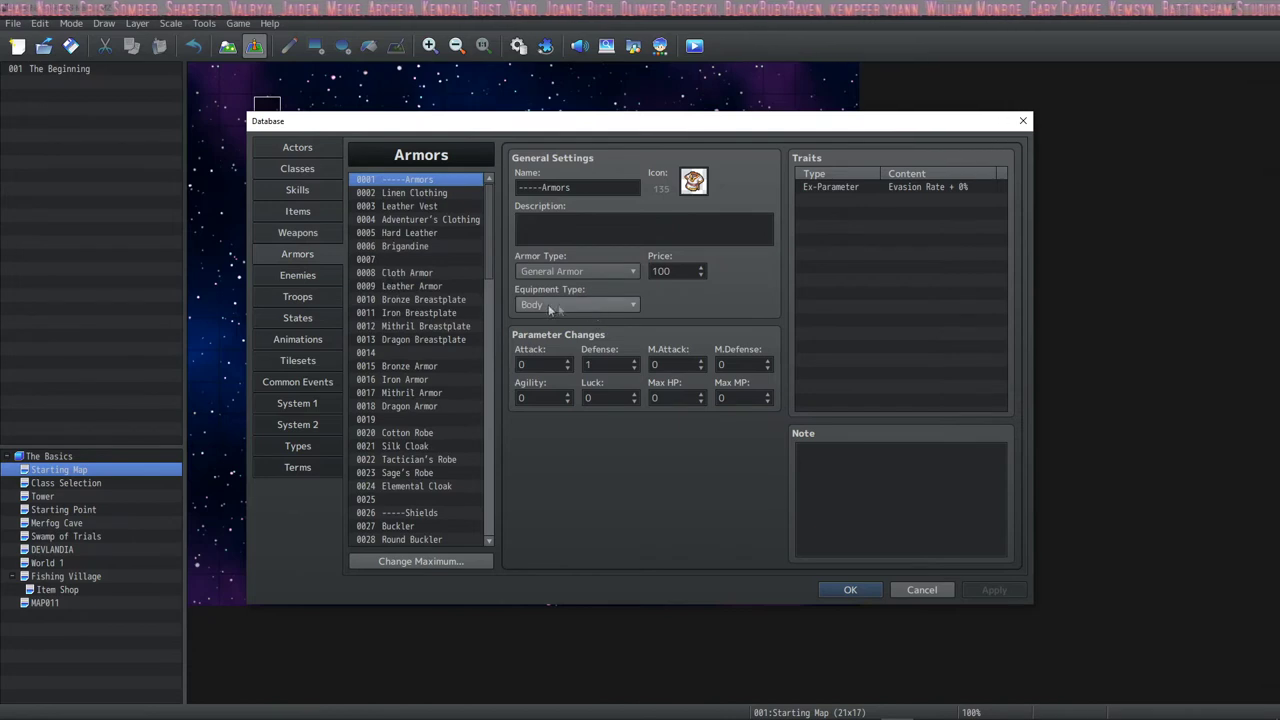
- Check the first armor entry's equipment type choices and go through the project's equipment types from Weapon to Accessory
left_click(633, 305)
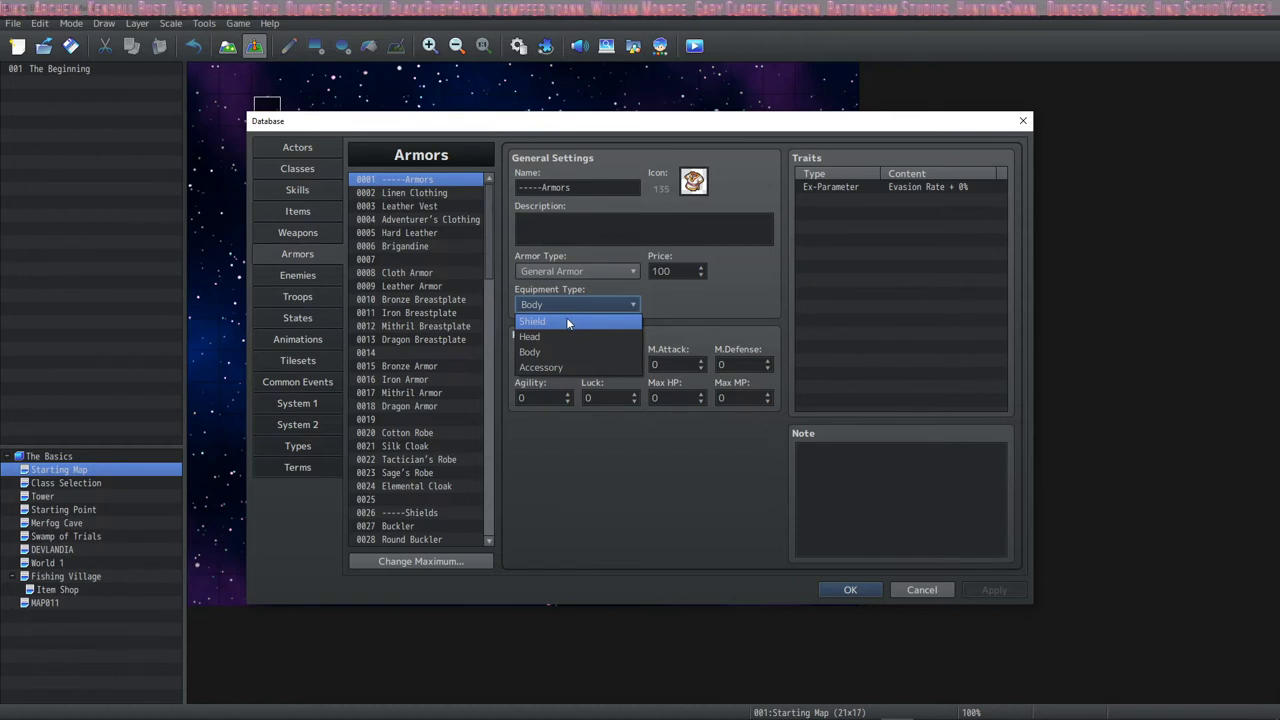
left_click(665, 291)
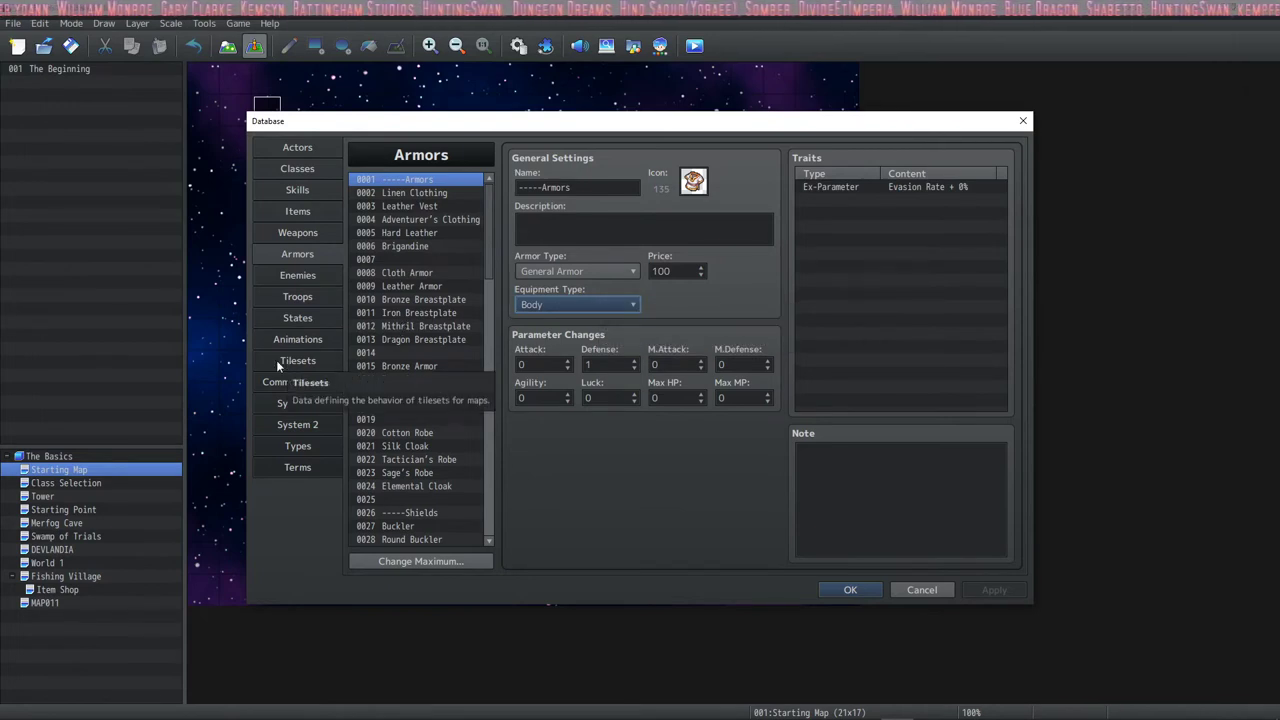
left_click(298, 446)
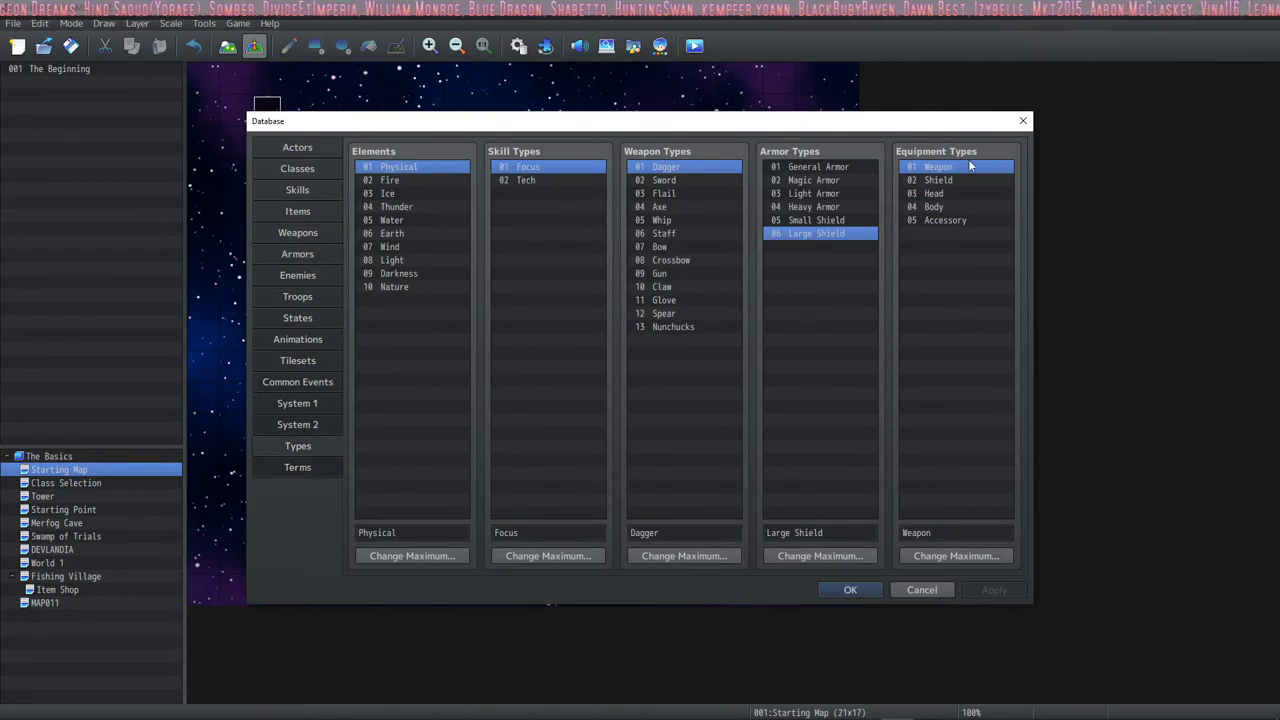
mouse_move(963, 178)
left_mouse_down()
mouse_move(945, 189)
mouse_move(941, 225)
mouse_move(954, 167)
left_mouse_up()
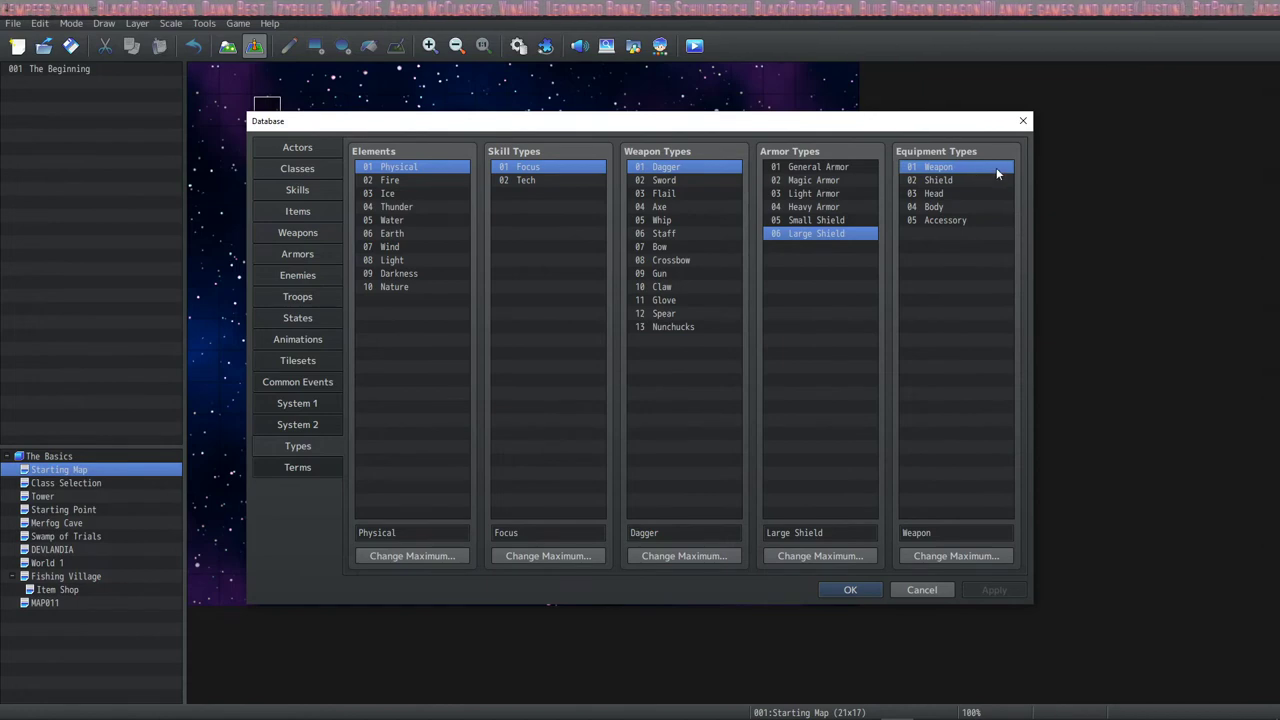
left_click(959, 178)
left_click_drag(959, 178, 951, 219)
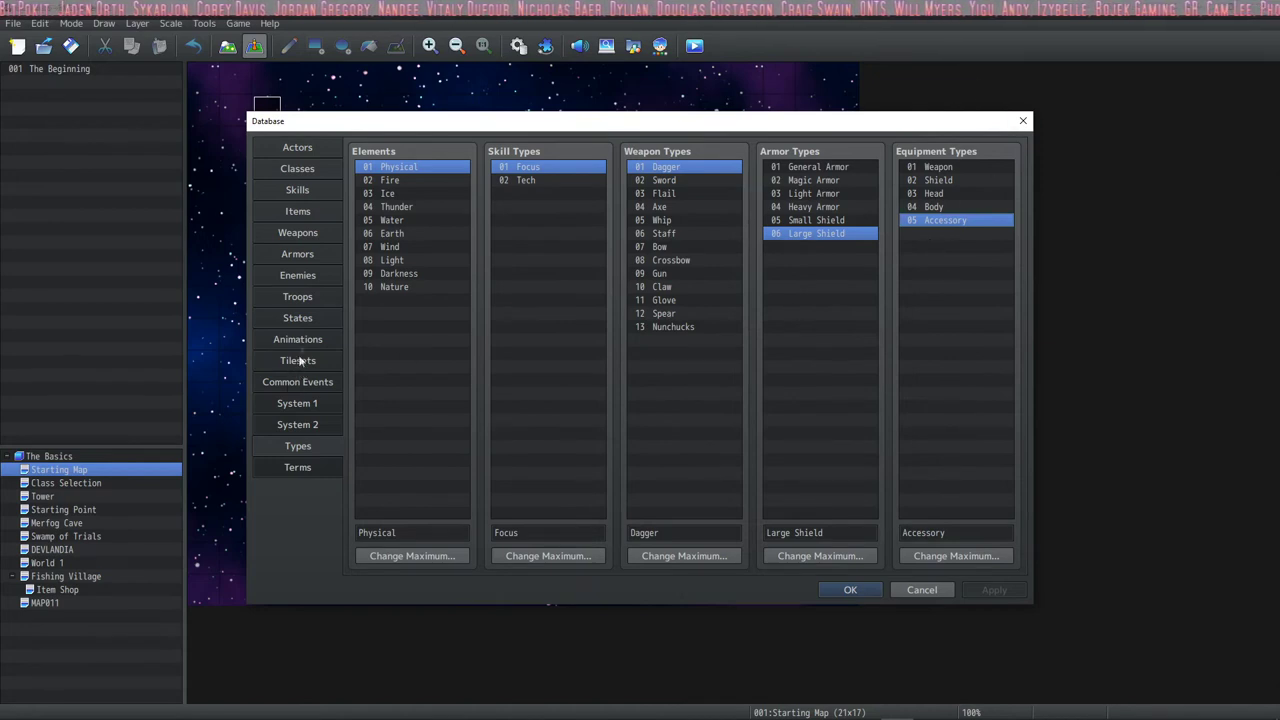
- Open the Cloth Armor in the armors database and check its armor type choices, keeping Light Armor
left_click(297, 254)
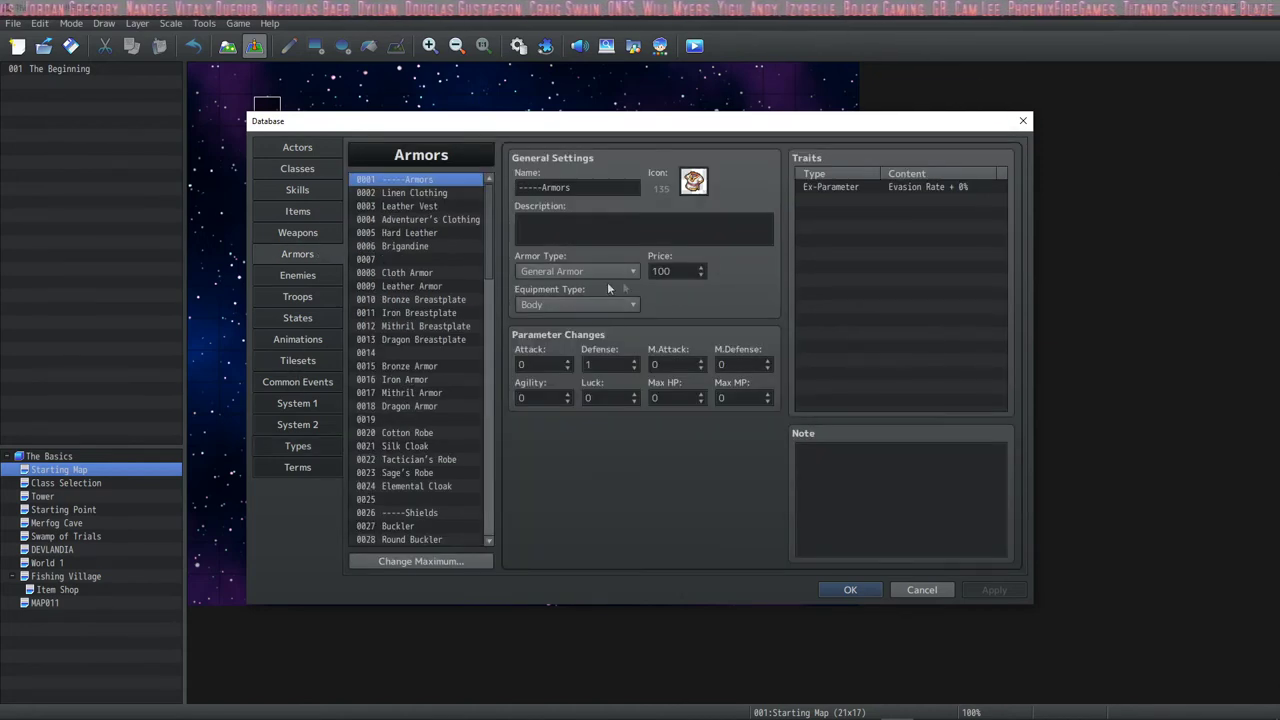
left_click(421, 204)
left_click(420, 272)
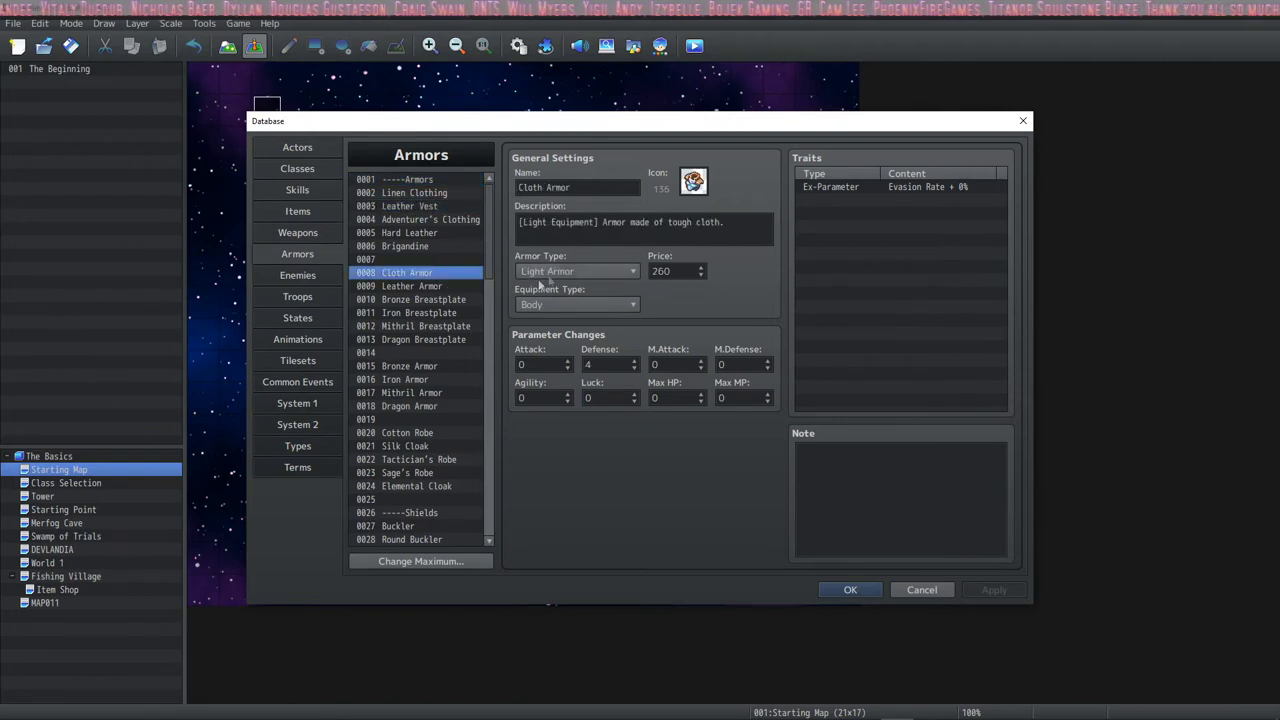
left_click(580, 271)
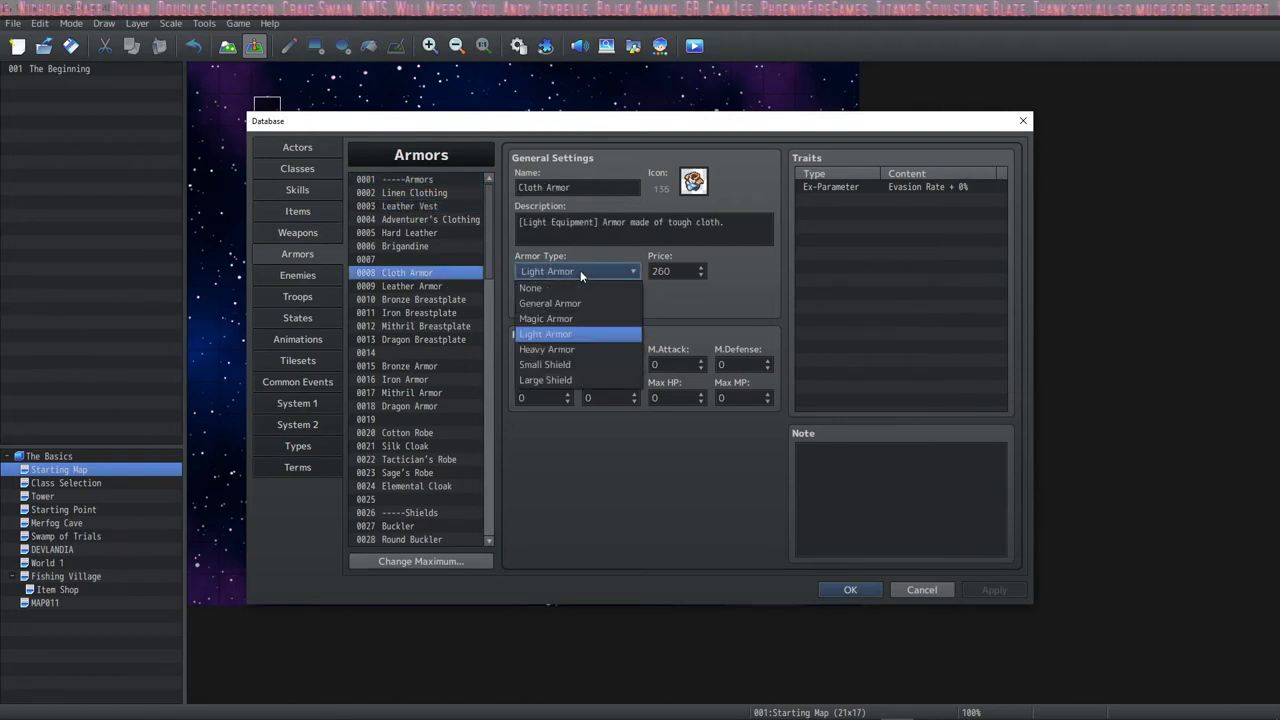
left_click(580, 270)
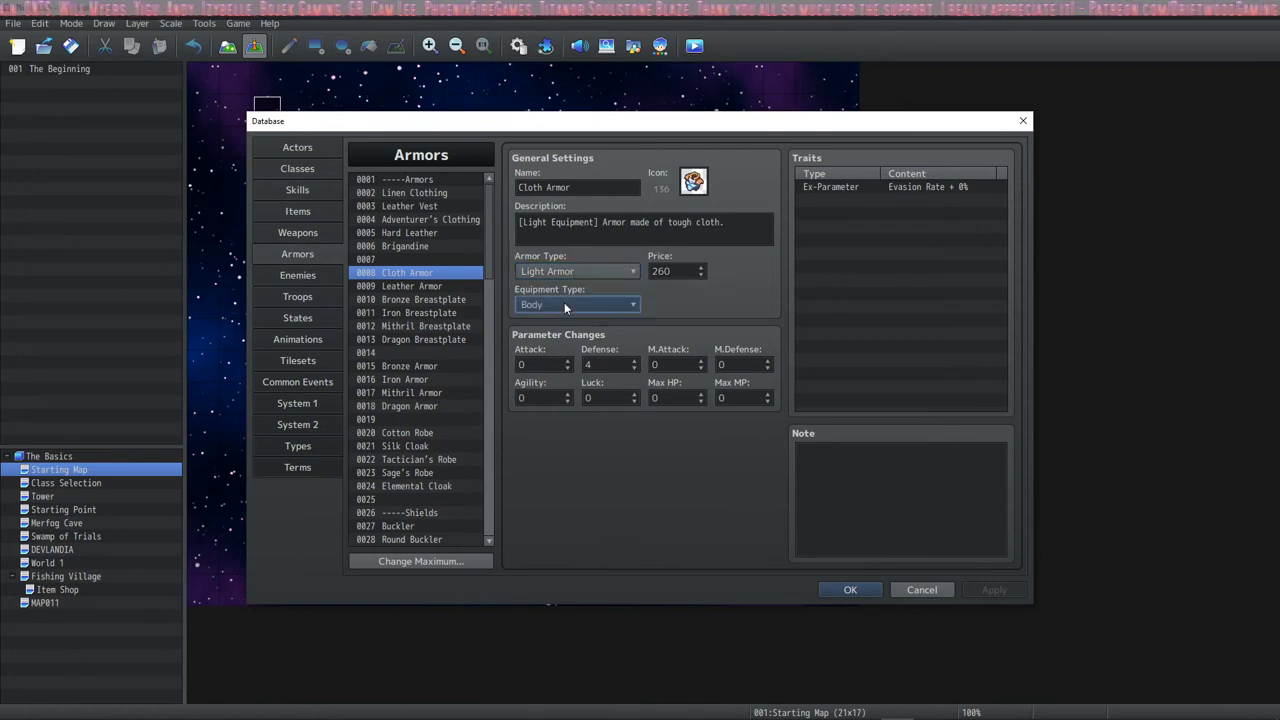
- Review the Cloth Armor's equipment type choices, keeping Body
left_click(564, 305)
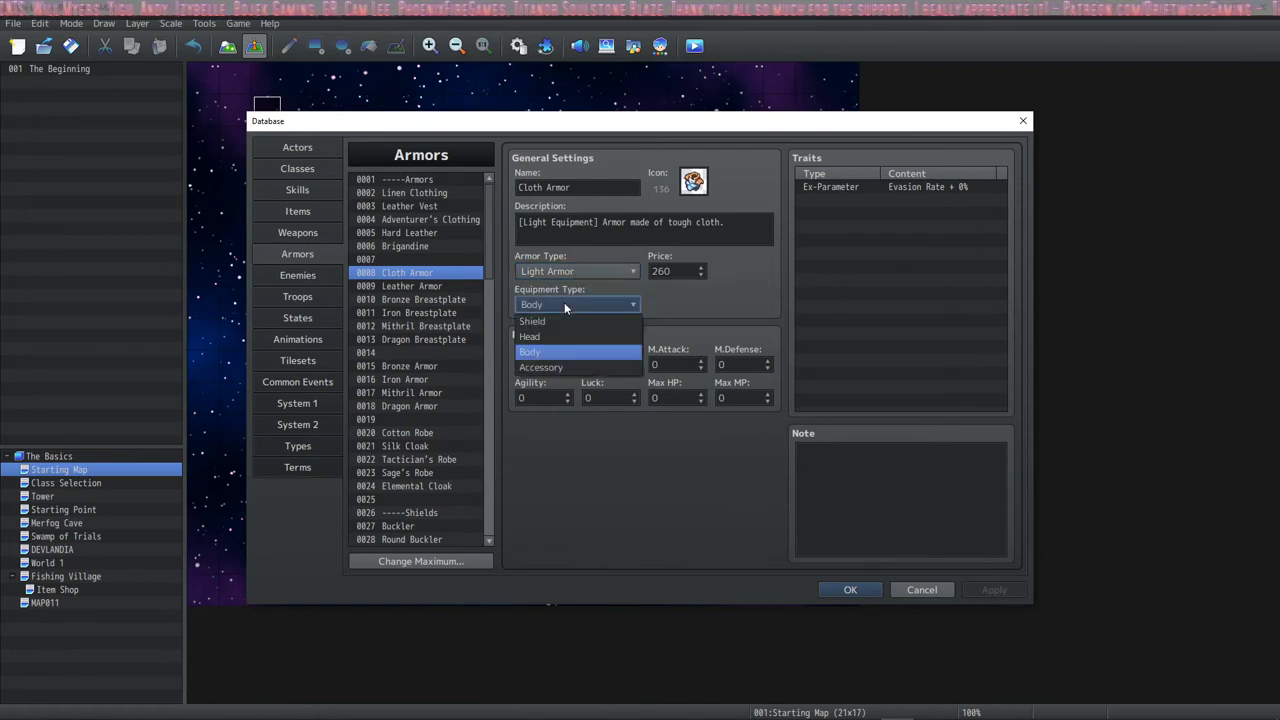
left_click(553, 352)
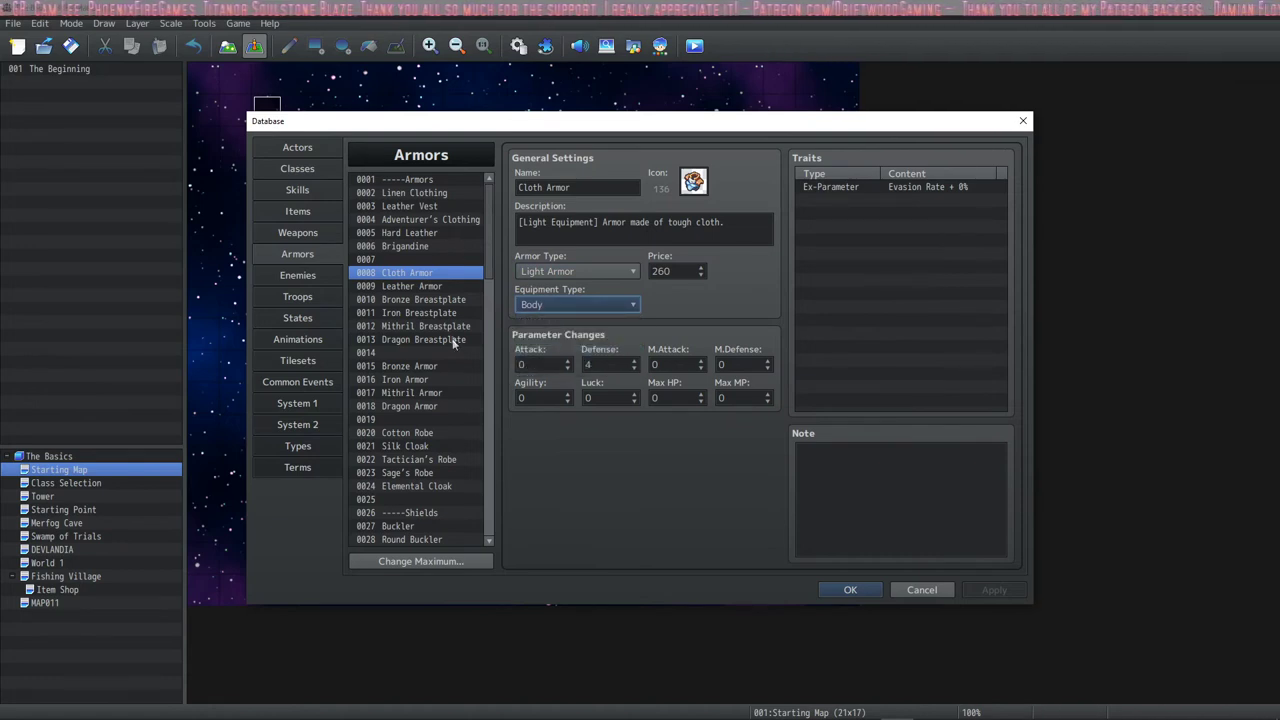
left_click(570, 304)
left_click(540, 352)
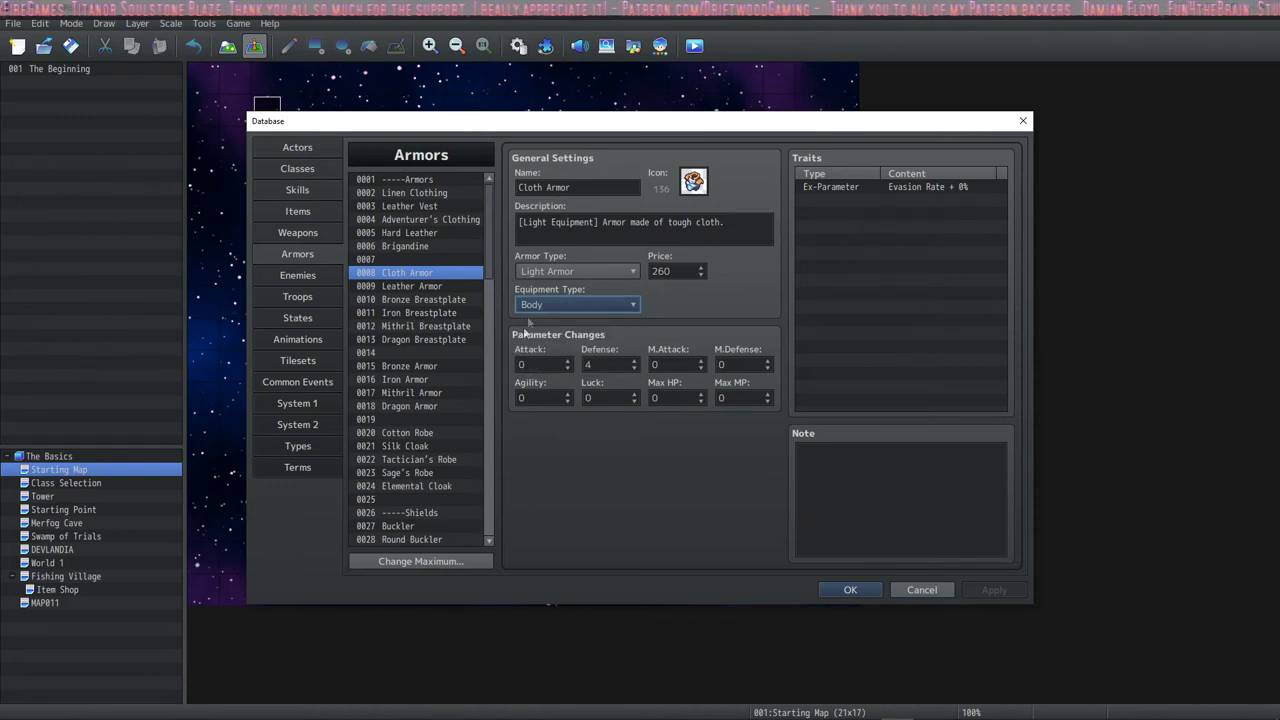
left_click(572, 304)
left_click(574, 300)
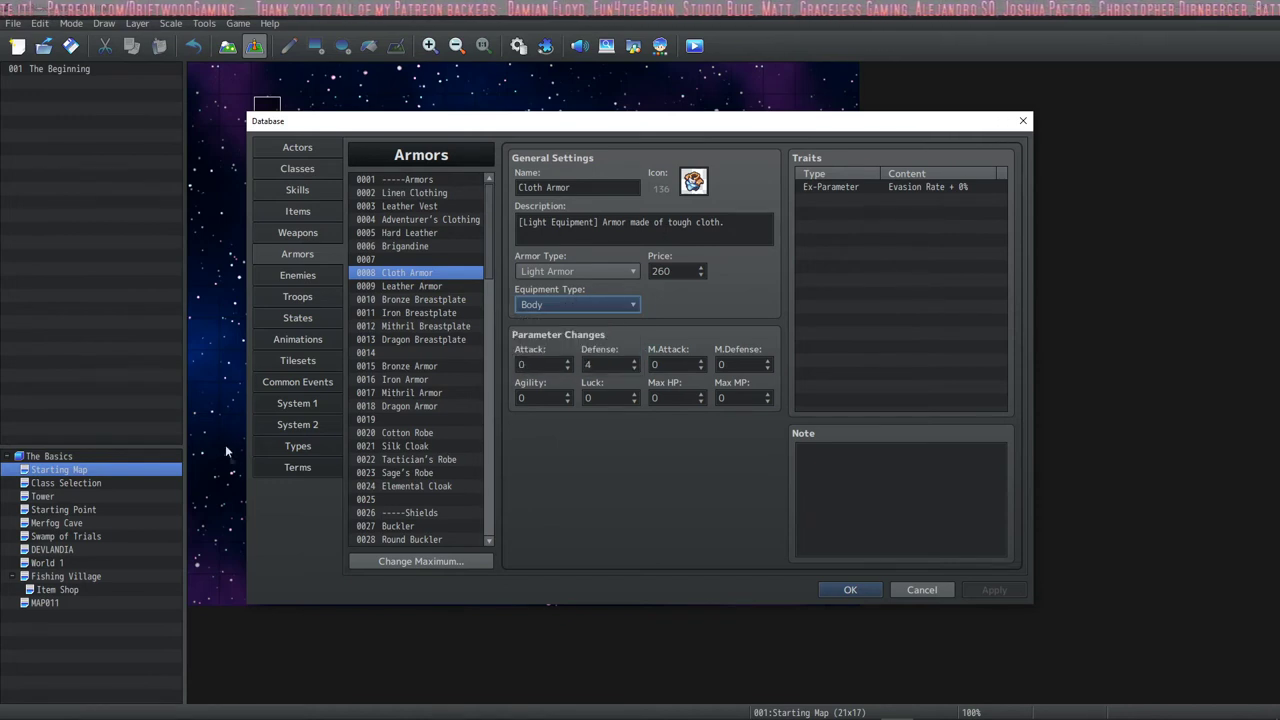
- Check the project's types again, then return to the Cloth Armor's equipment type choices, traits and note
left_click(299, 446)
left_click(297, 254)
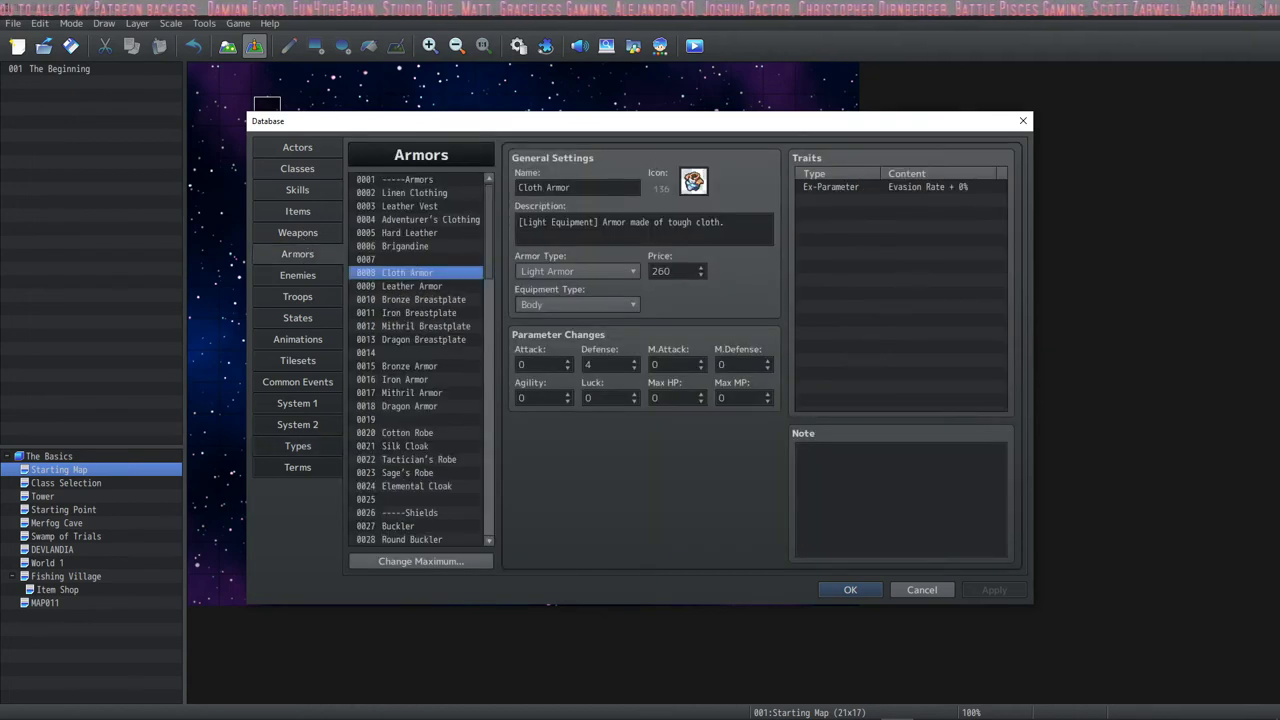
left_click(572, 304)
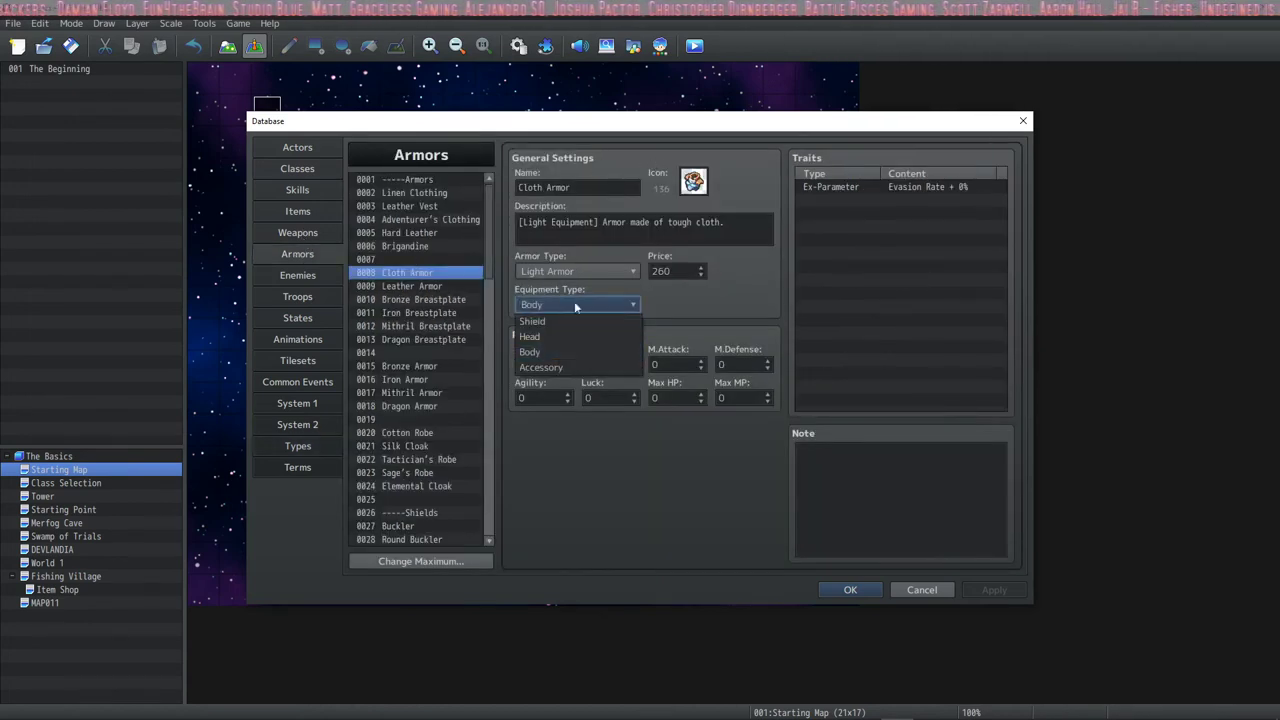
left_click(851, 226)
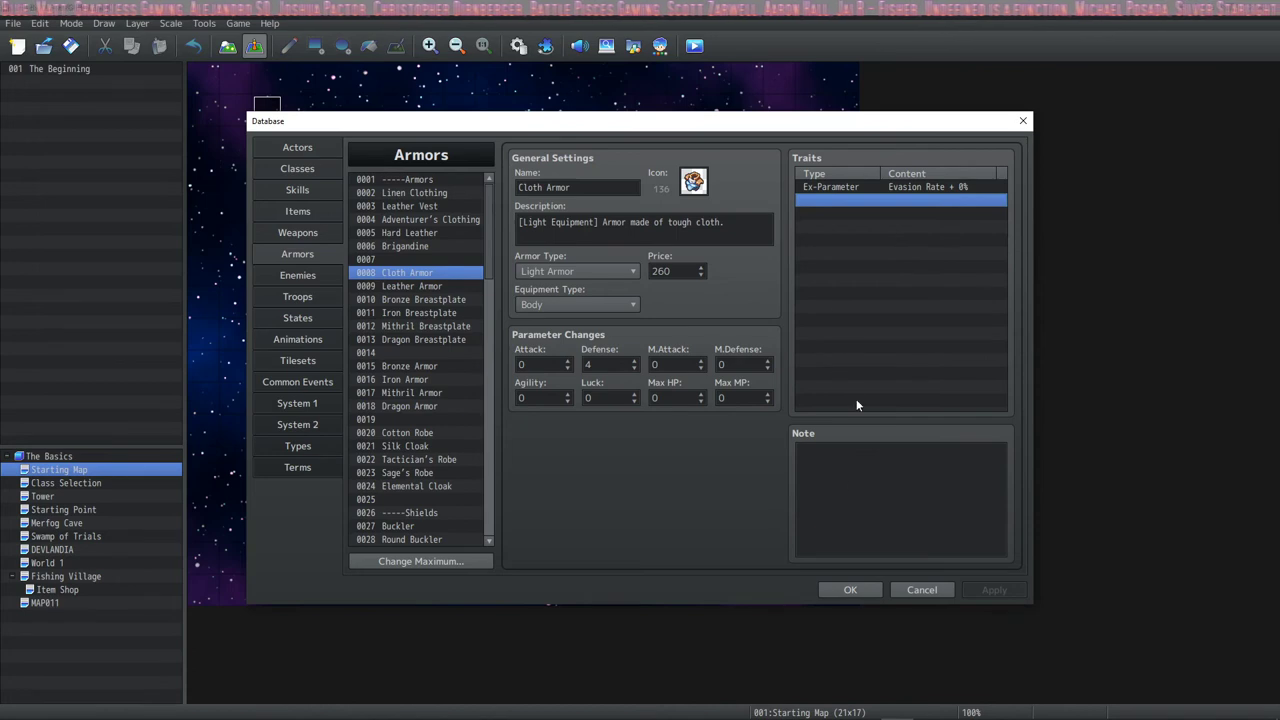
left_click(862, 462)
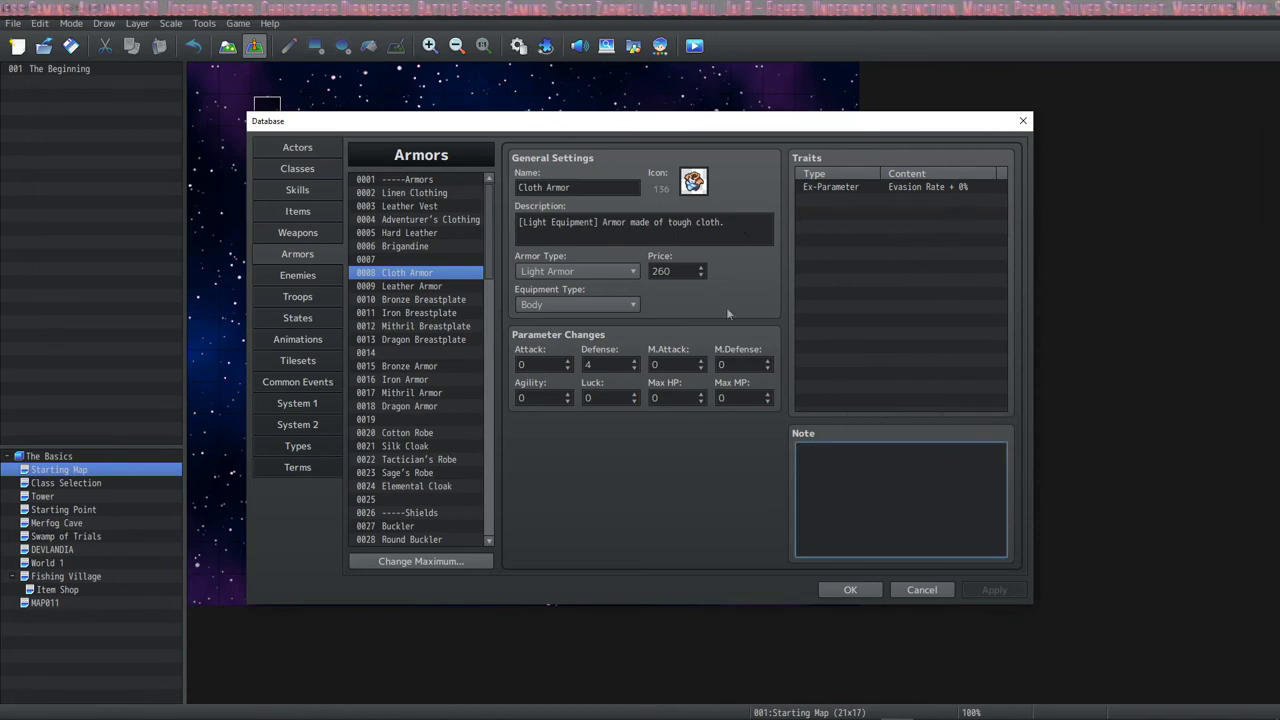
- Compare the item, weapon and armor settings pages, ending on the Potion in the items database
left_click(314, 211)
left_click(310, 233)
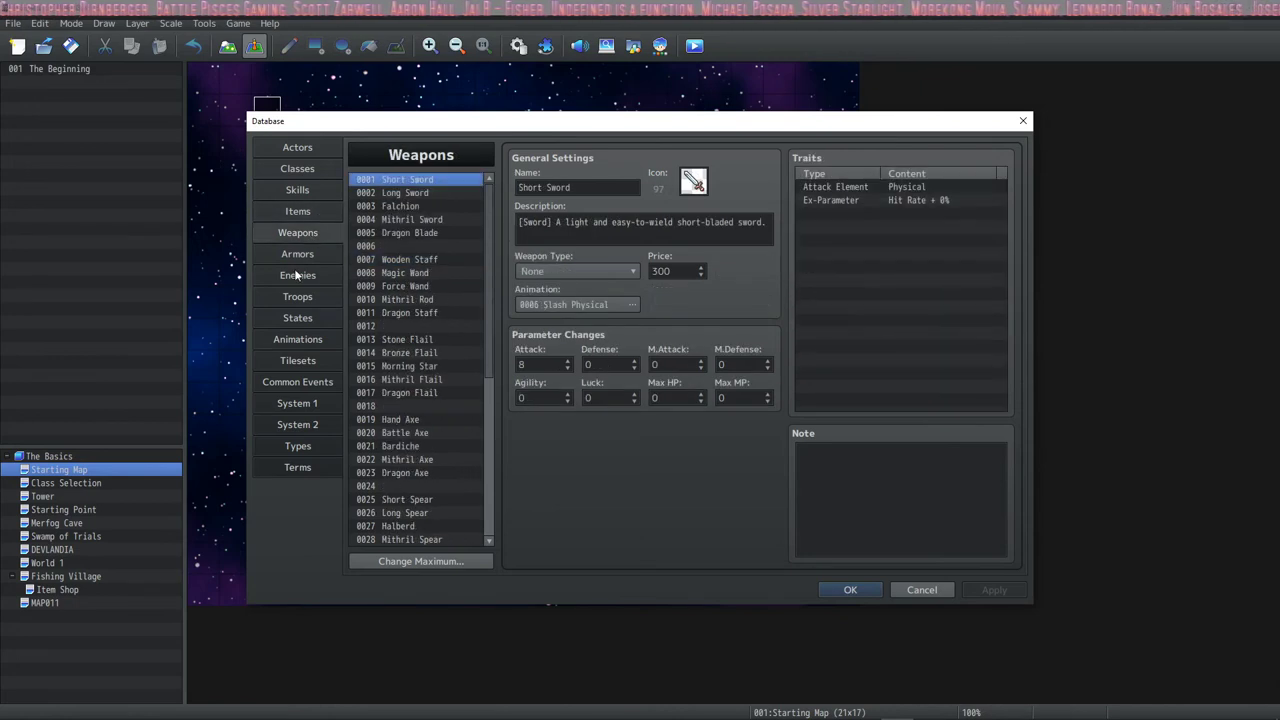
left_click(299, 254)
left_click(308, 234)
left_click(314, 211)
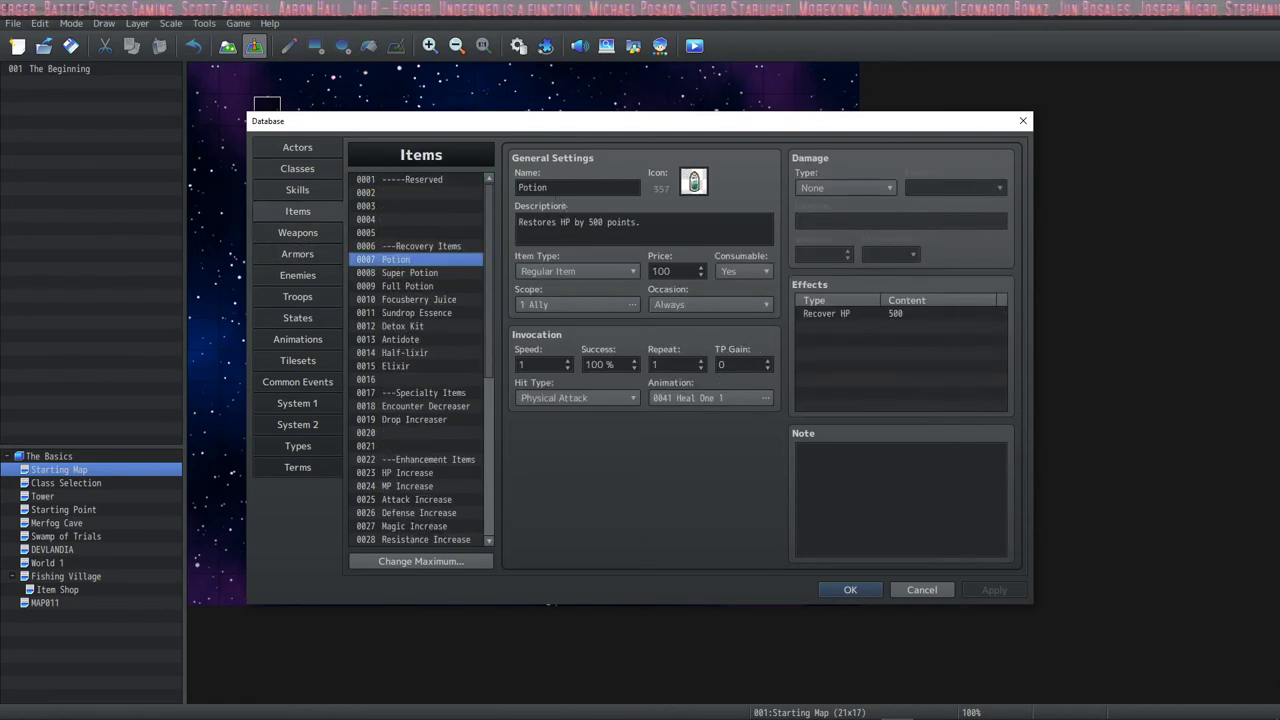
left_click(303, 233)
left_click(312, 212)
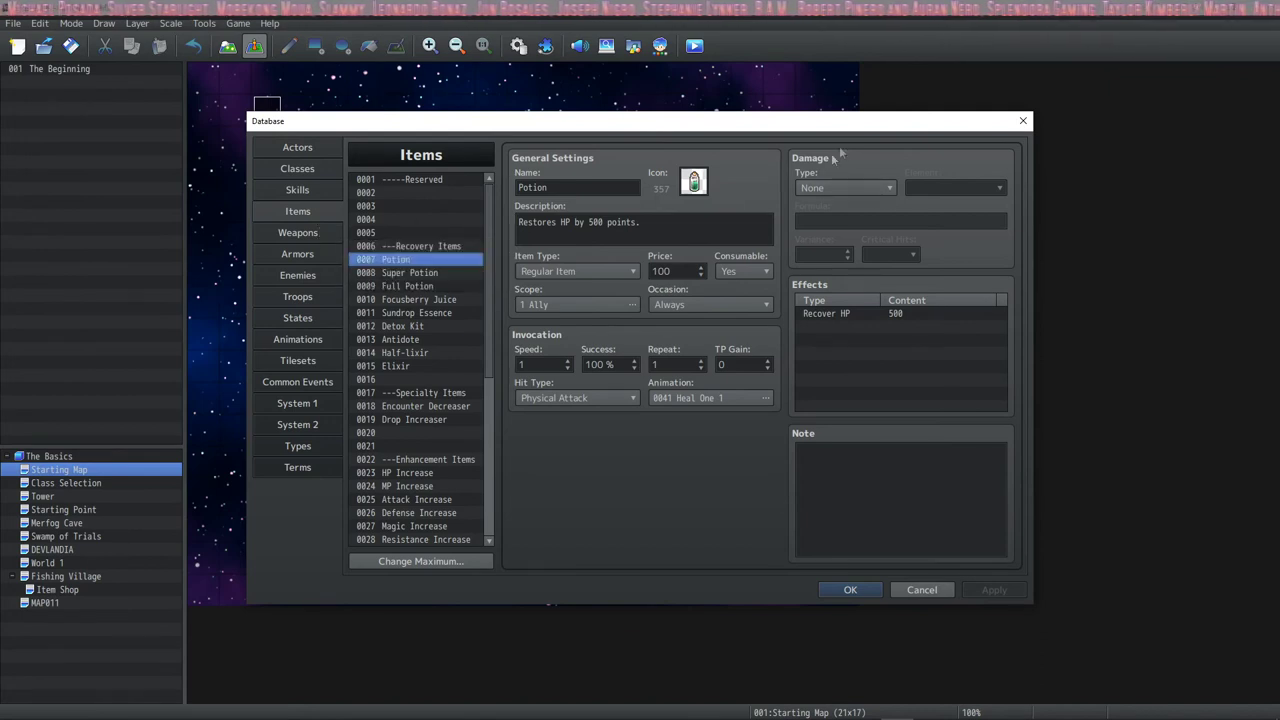
- Set up empty item 0002 as Shrapnel Bomb with bomb icon 2837 and the description "Bomb goes Boom."
key("Up")
key("Up")
key("Up")
key("Up")
key("Up")
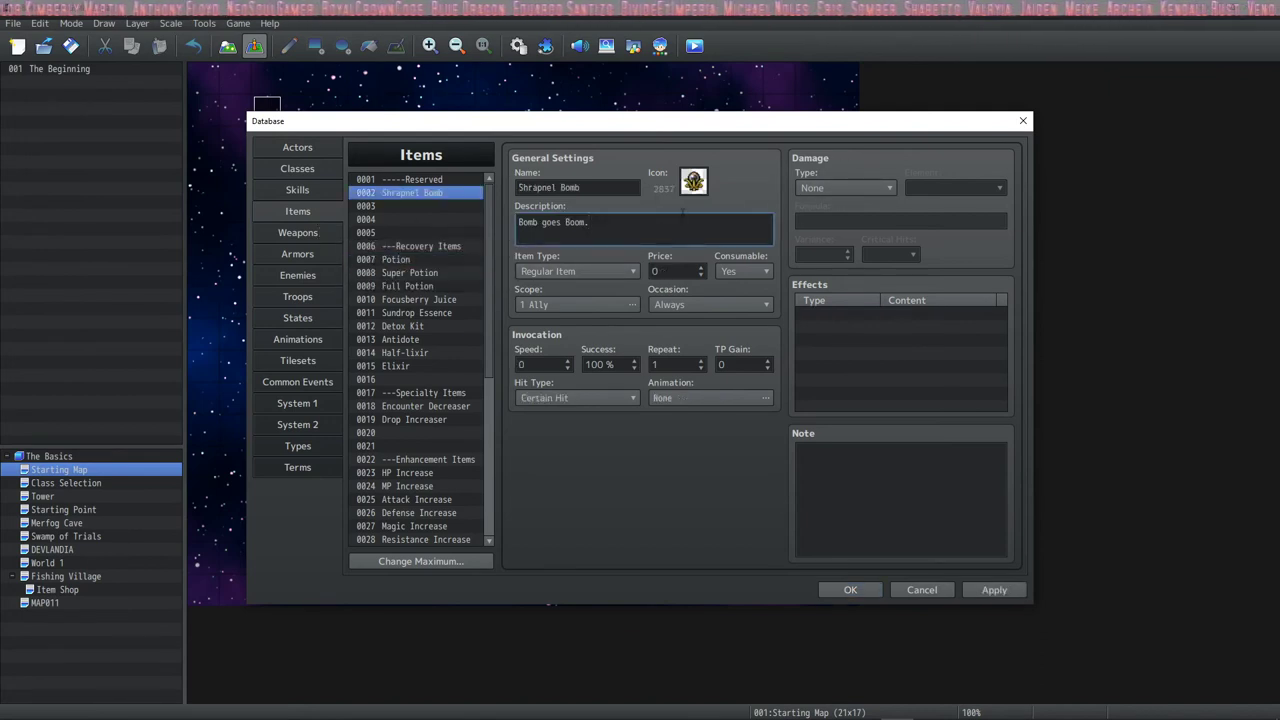
left_click(622, 190)
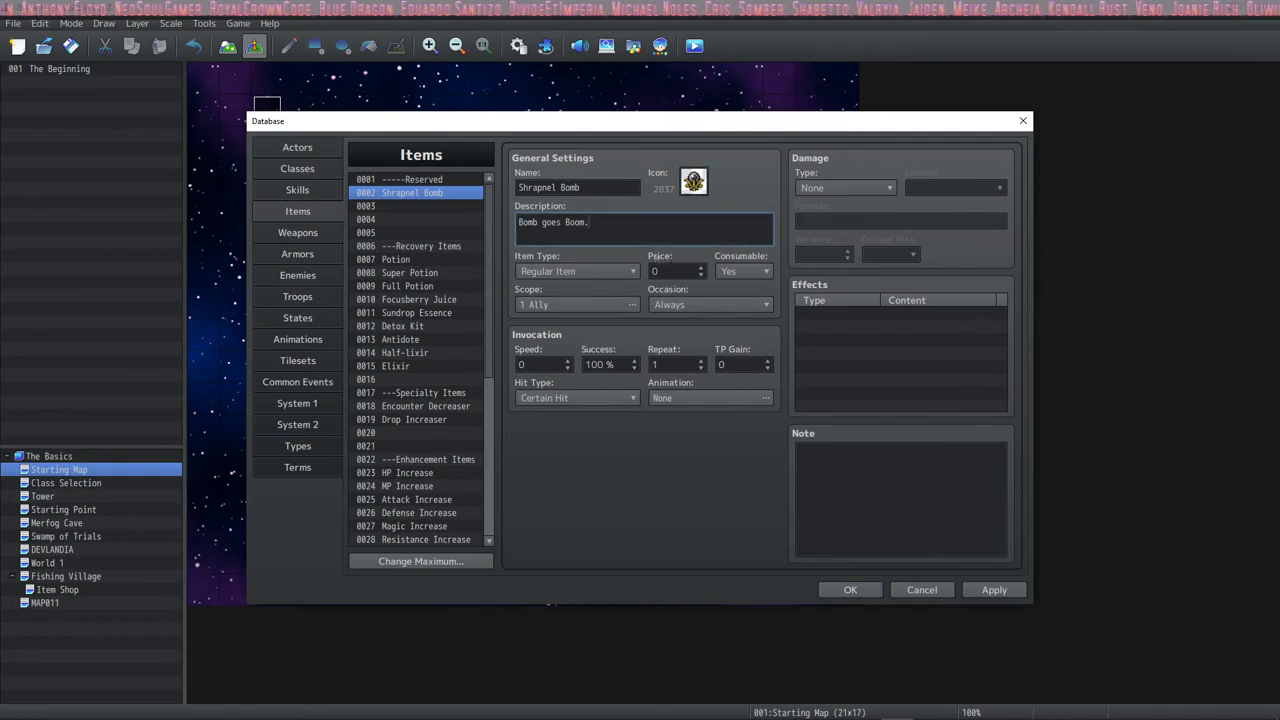
- Keep the Shrapnel Bomb's item type as Regular Item and set its price to 100
left_click(614, 275)
left_click(614, 274)
left_click(680, 271)
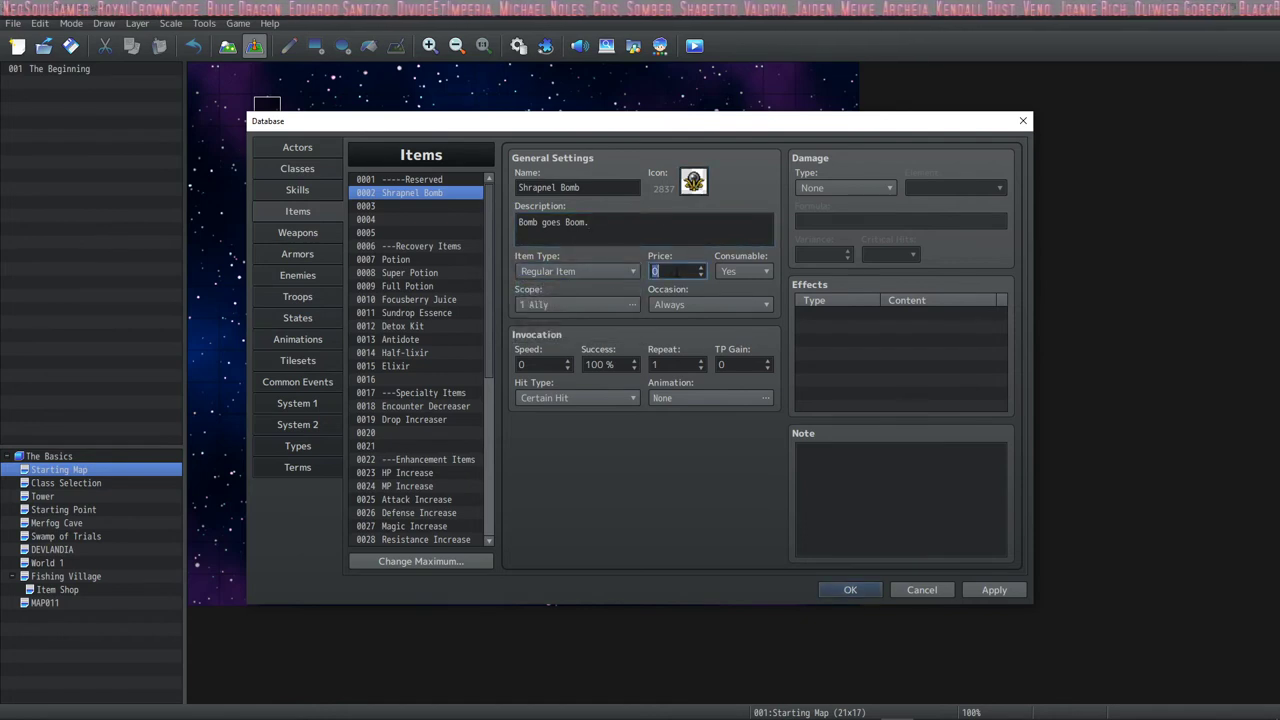
type("100")
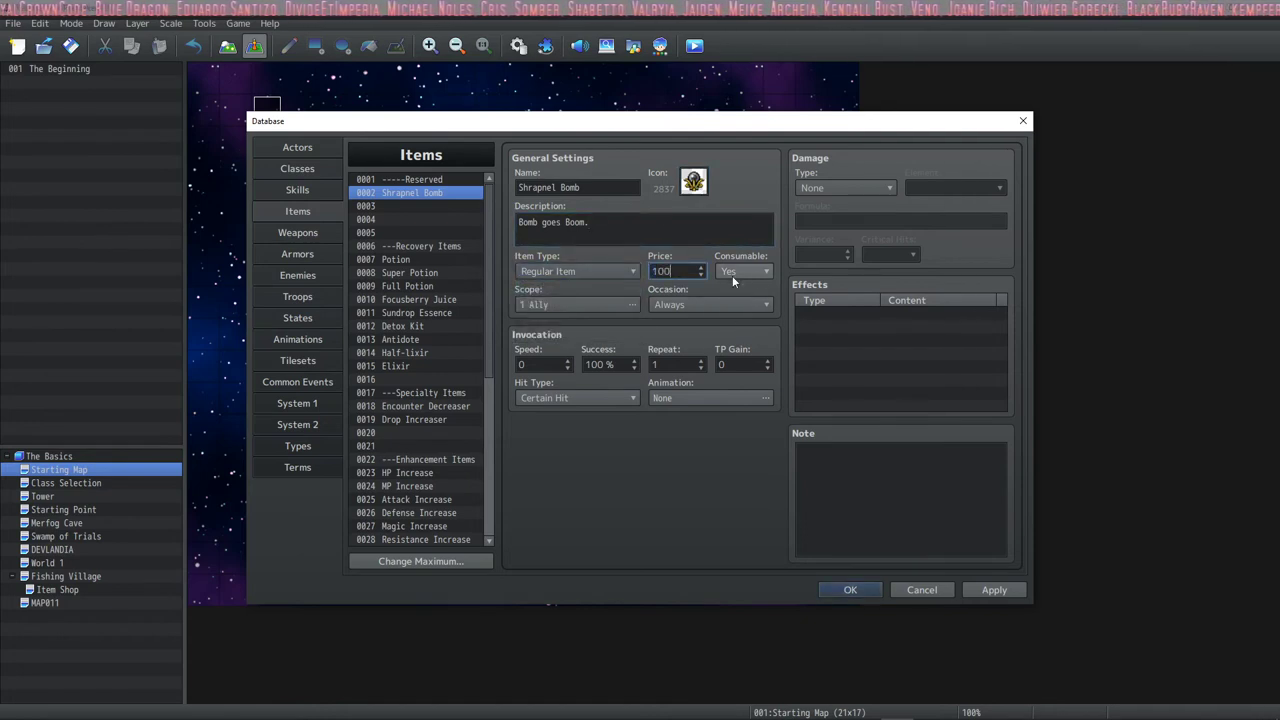
- Set the Shrapnel Bomb's scope to all enemies and its occasion to Battle Screen
left_click(574, 304)
left_click(518, 348)
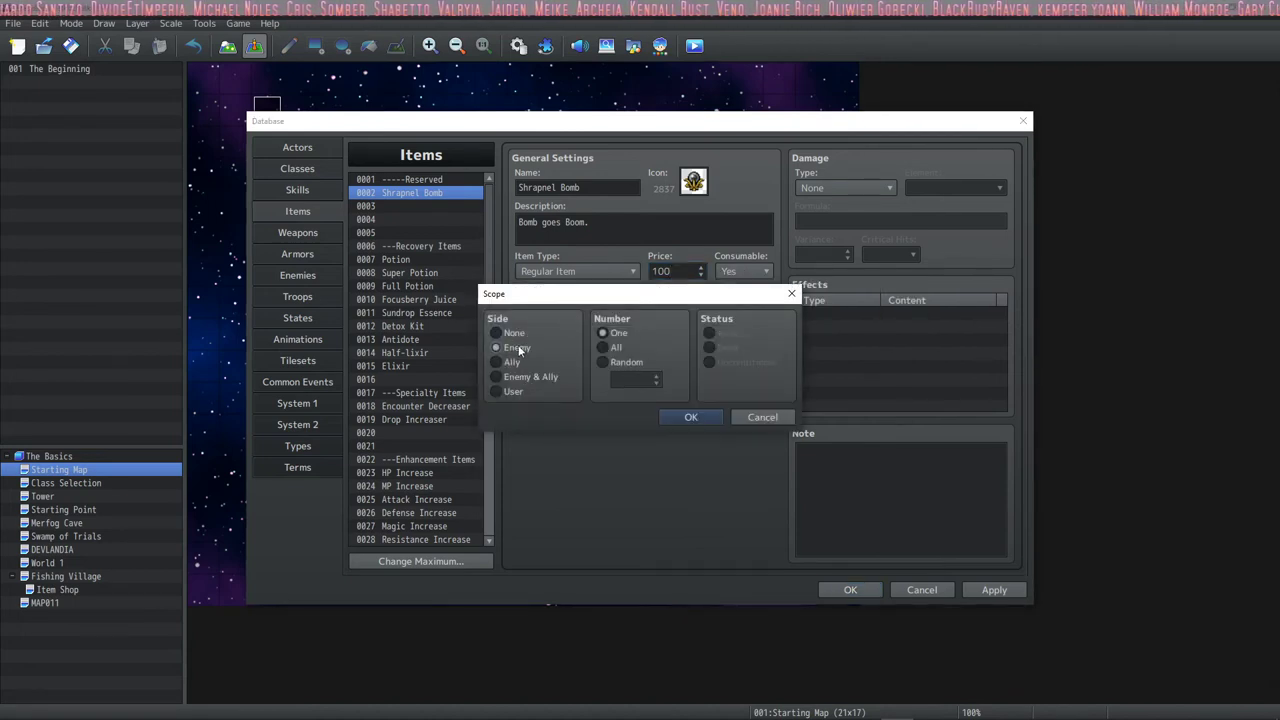
left_click(614, 348)
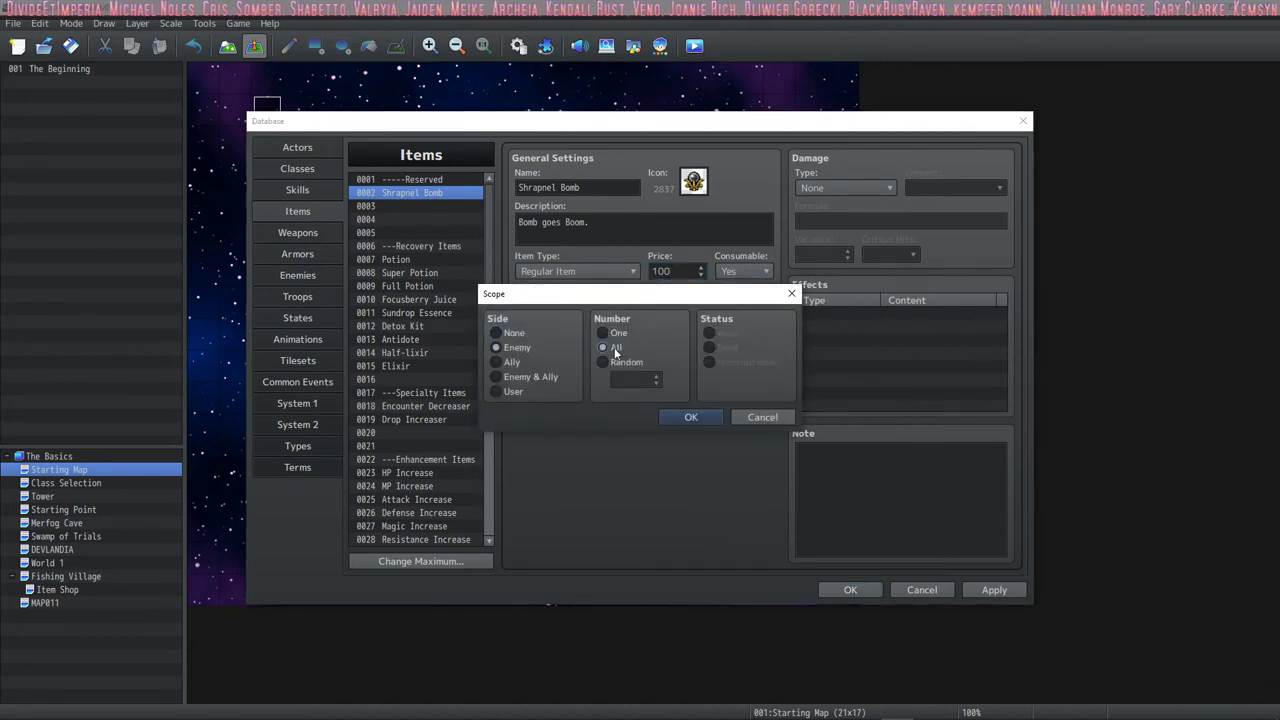
left_click(691, 417)
left_click(725, 306)
left_click(698, 339)
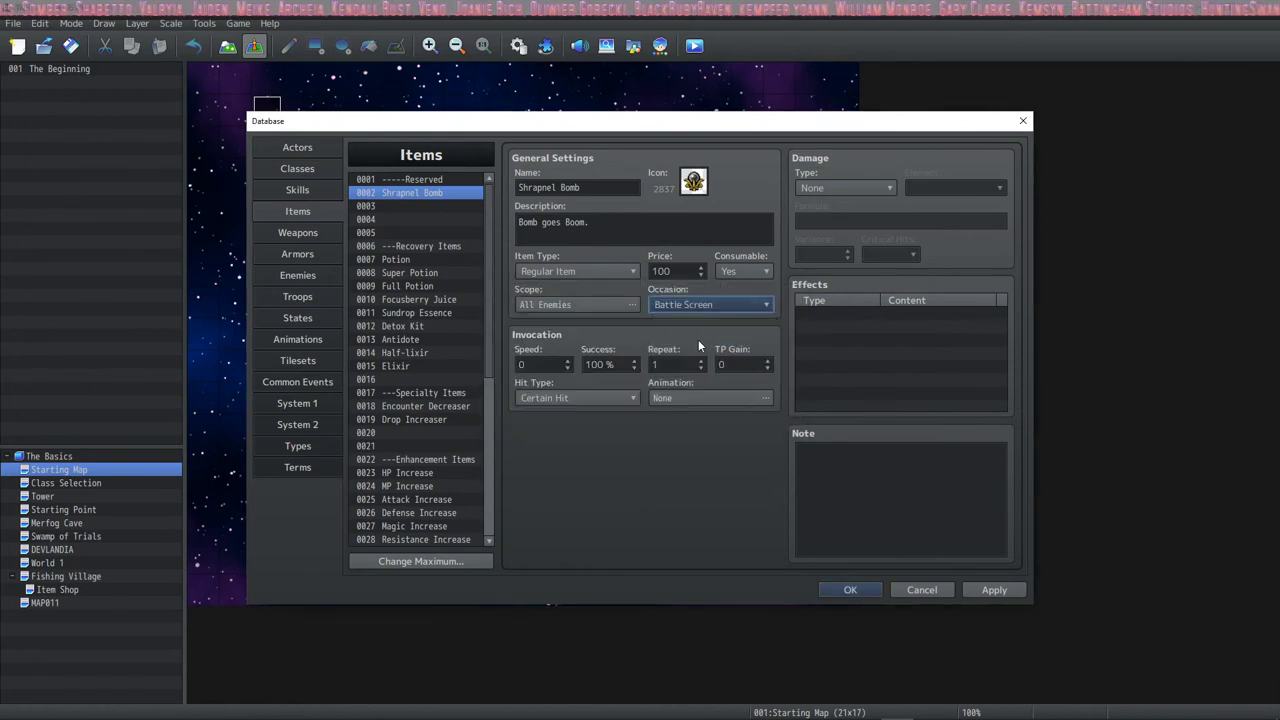
- Make the Shrapnel Bomb's hit type Physical Attack with a success rate of 95%
left_click(575, 398)
left_click(564, 431)
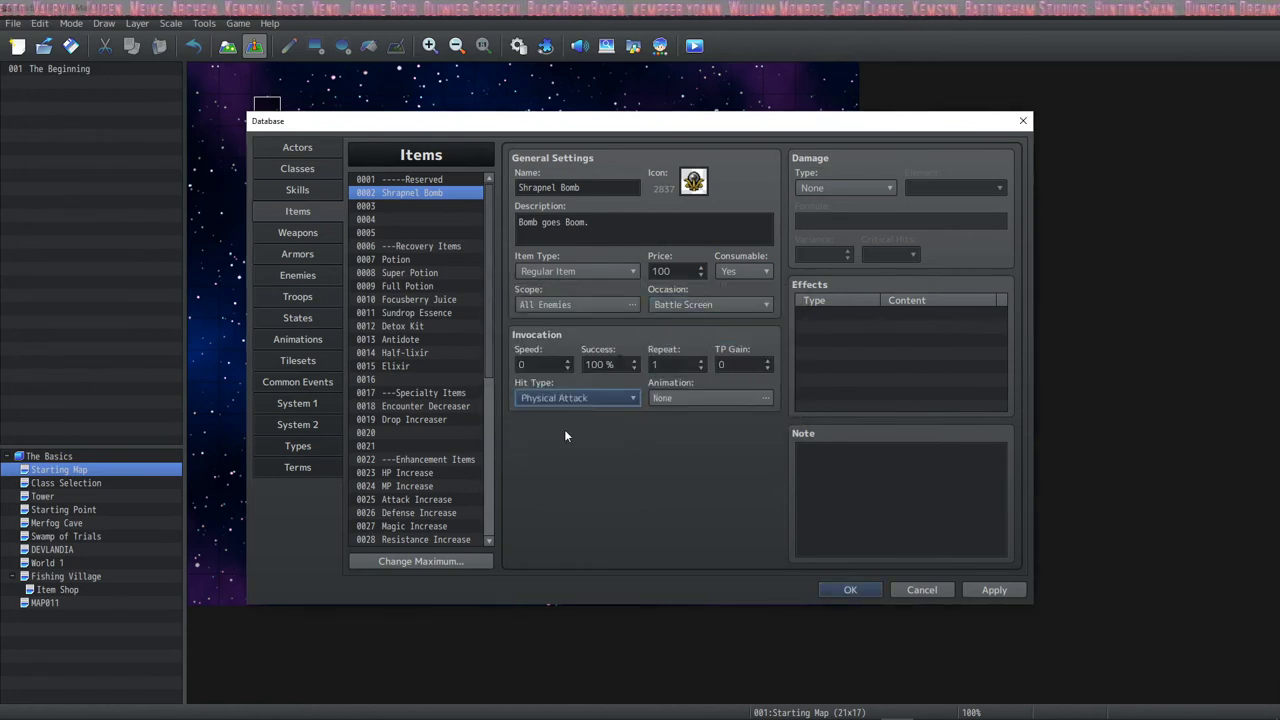
double_click(595, 365)
type("85")
type("95")
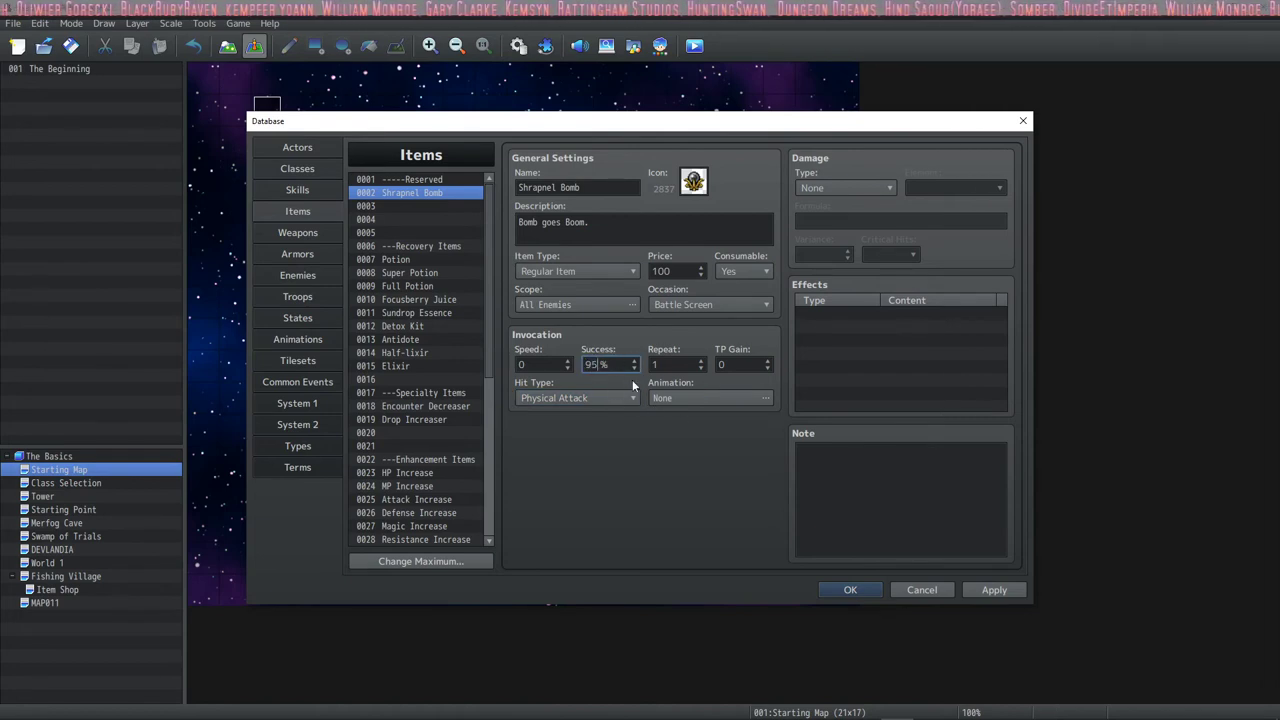
- Assign animation 0111 Shoot Normal to the Shrapnel Bomb
left_click(718, 396)
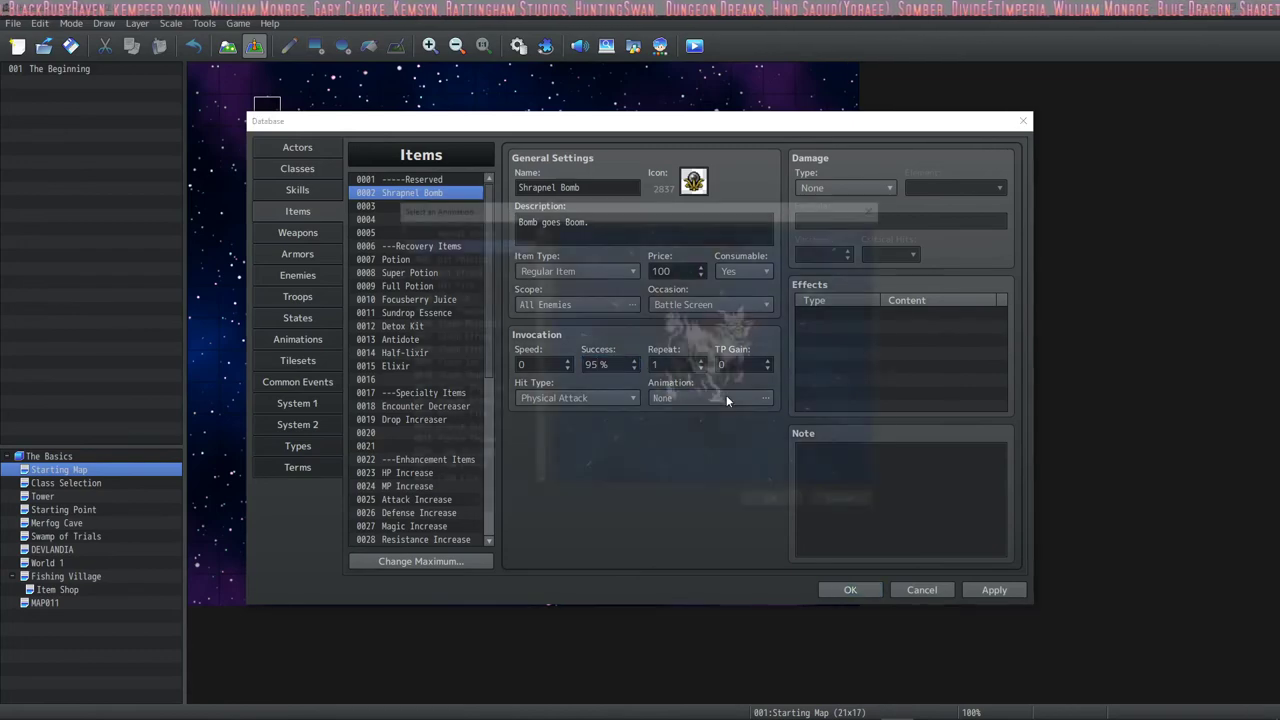
left_click(478, 261)
scroll(478, 263, "up", 4)
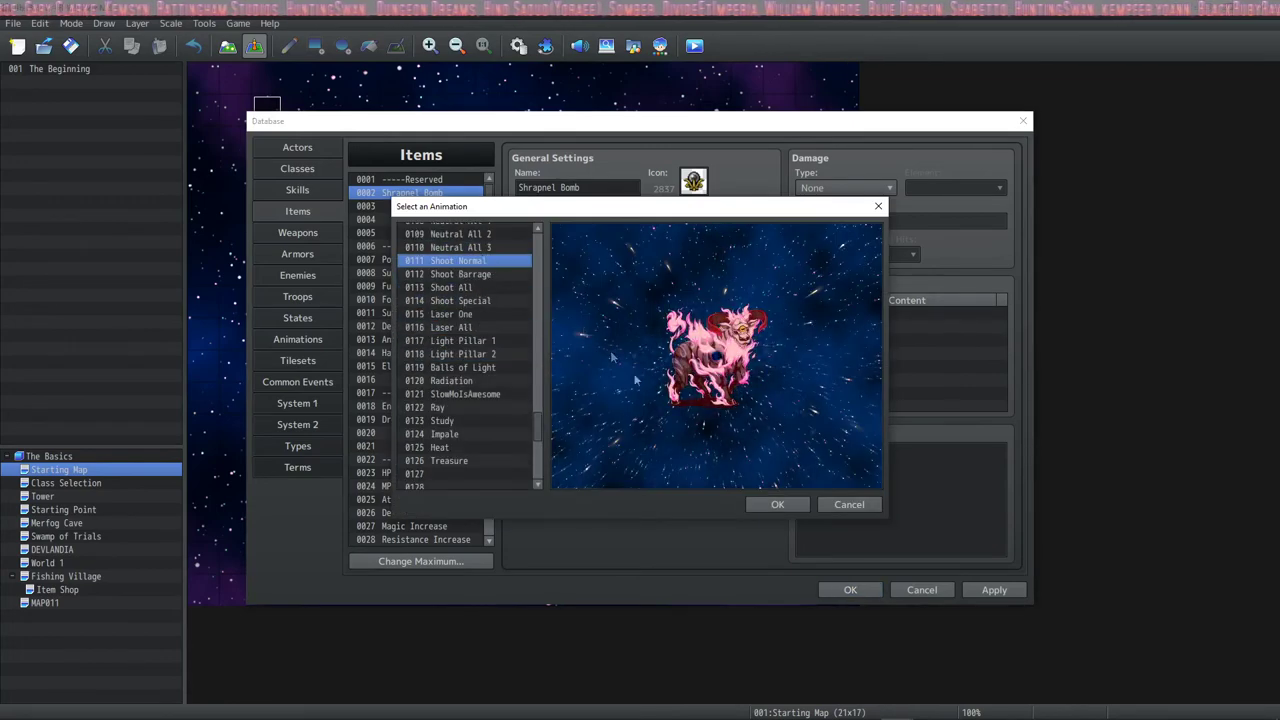
left_click(878, 206)
- Try out the Shrapnel Bomb's damage types, including HP Recover and HP Drain, ending on MP Drain
left_click(851, 187)
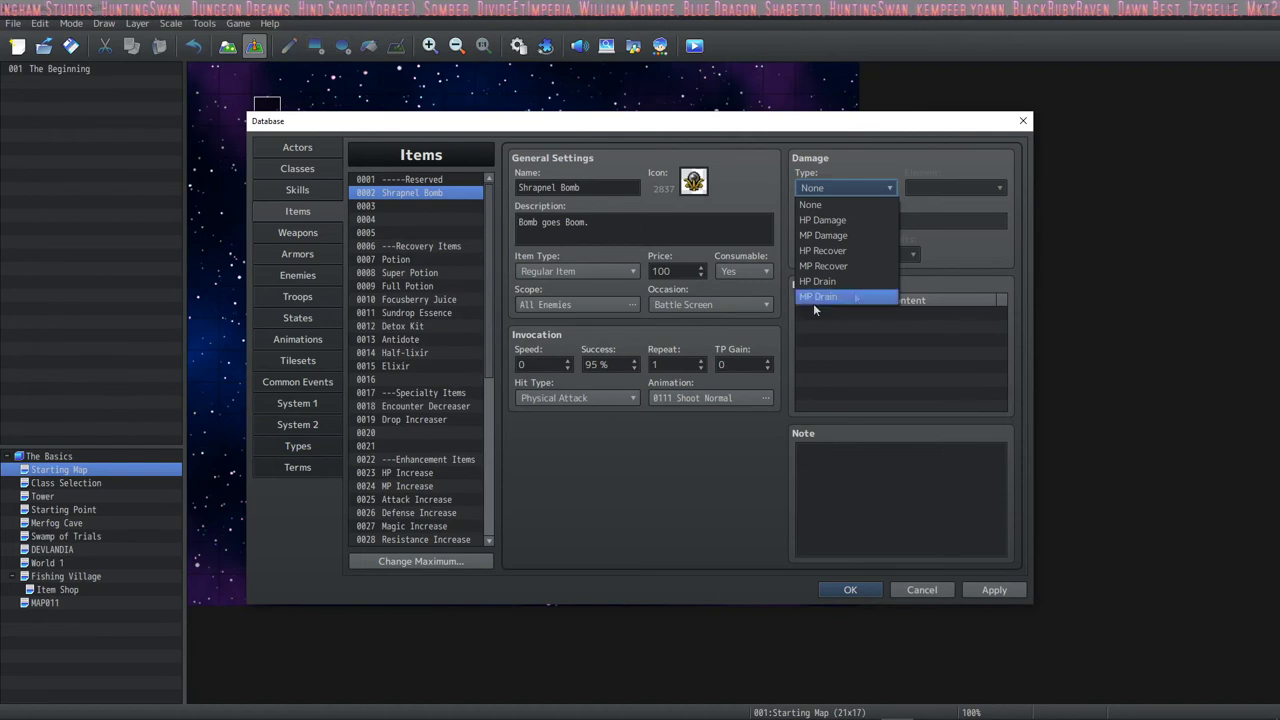
left_click(845, 235)
left_click(853, 190)
left_click(848, 247)
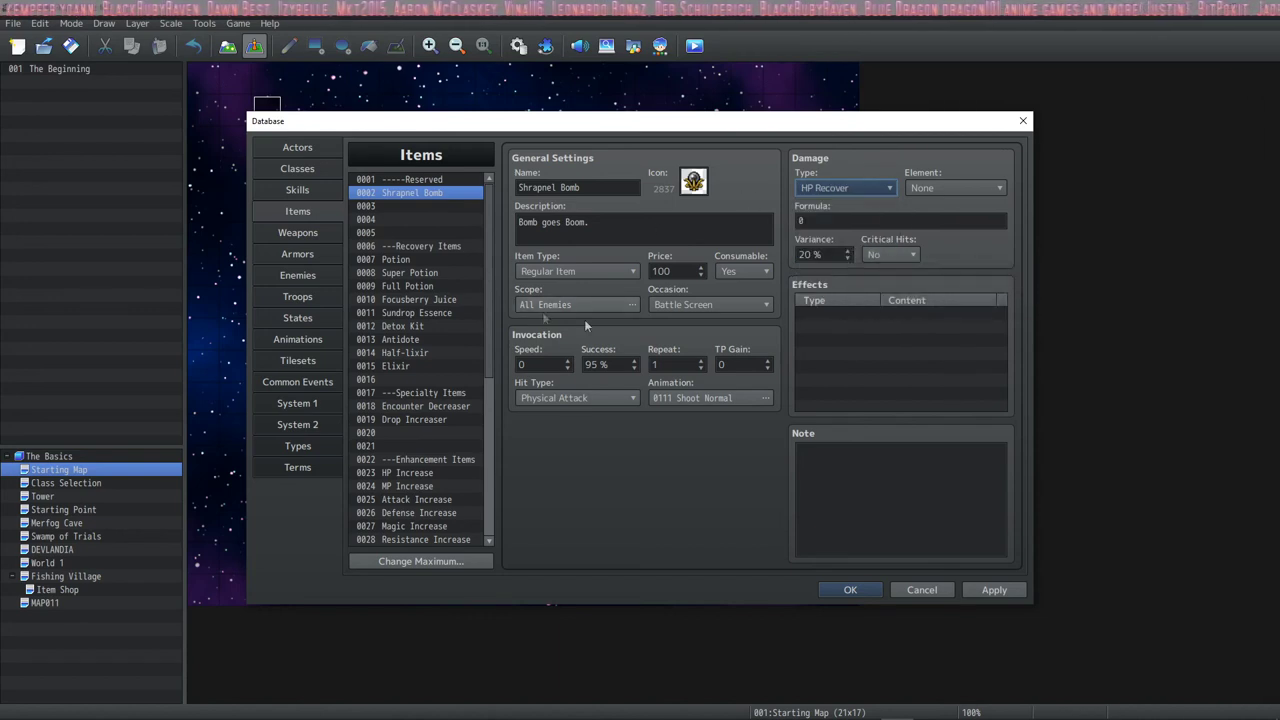
left_click(825, 187)
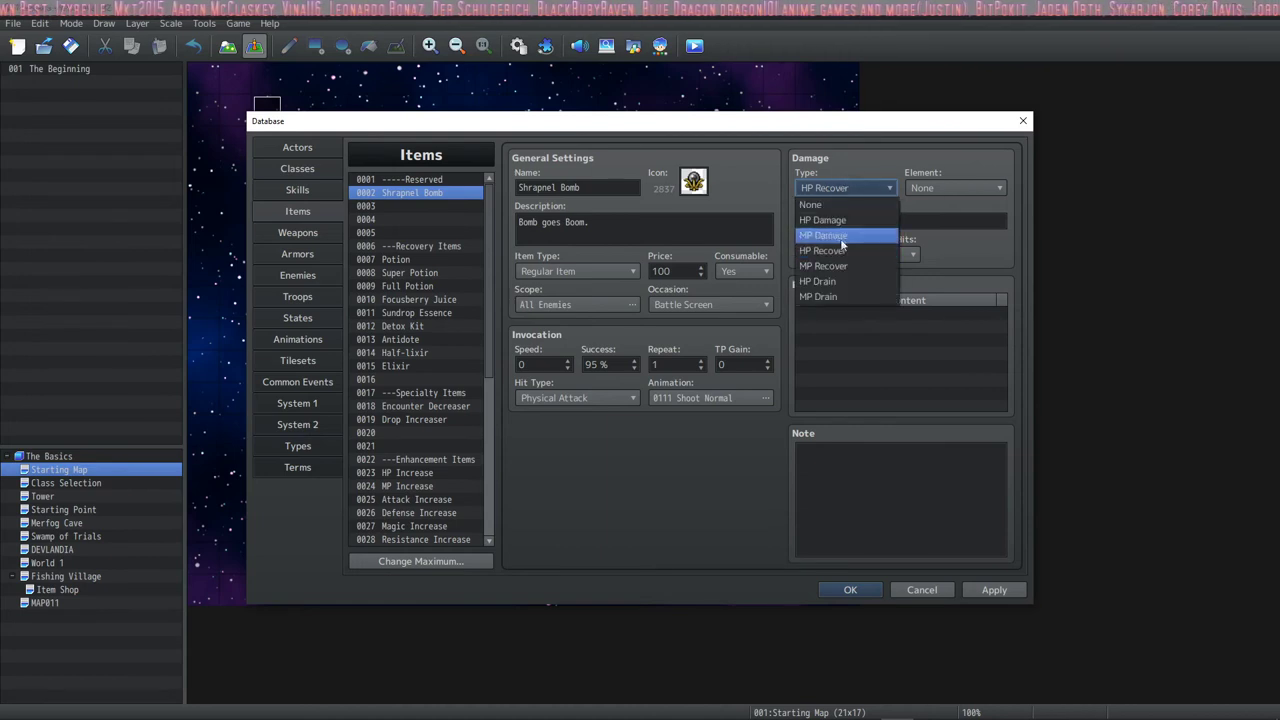
left_click(836, 268)
left_click(845, 188)
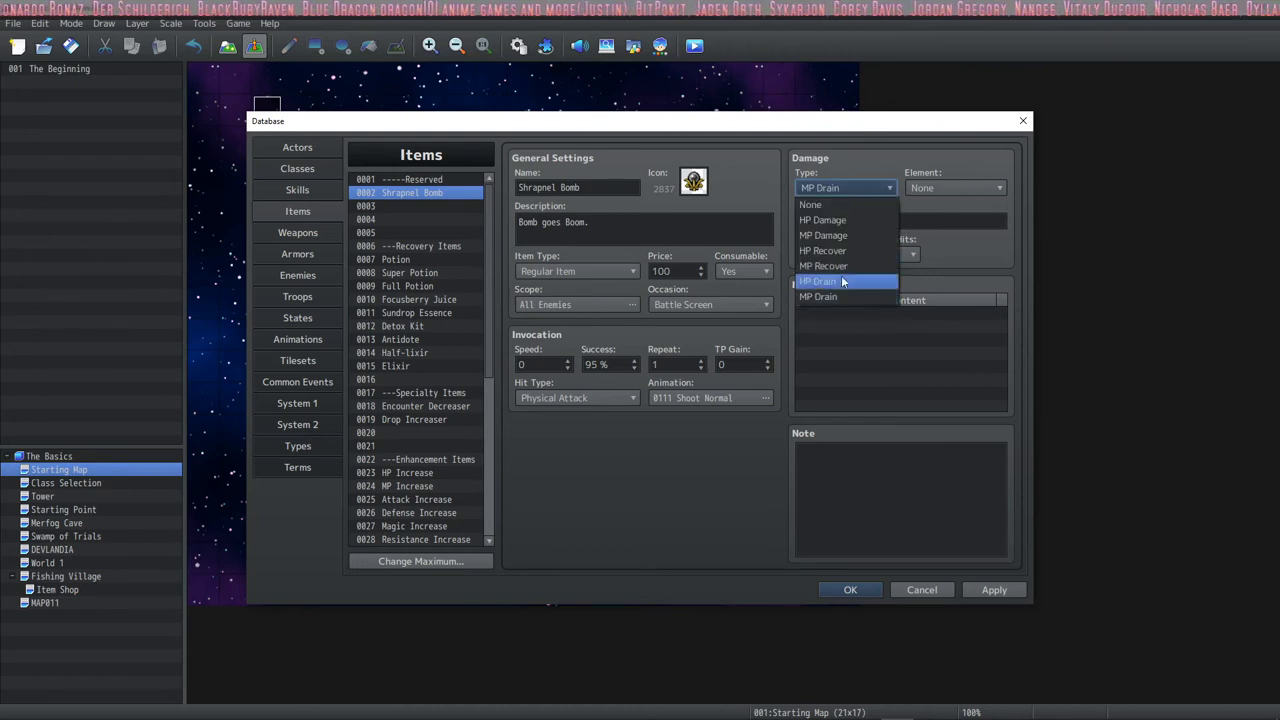
left_click(842, 281)
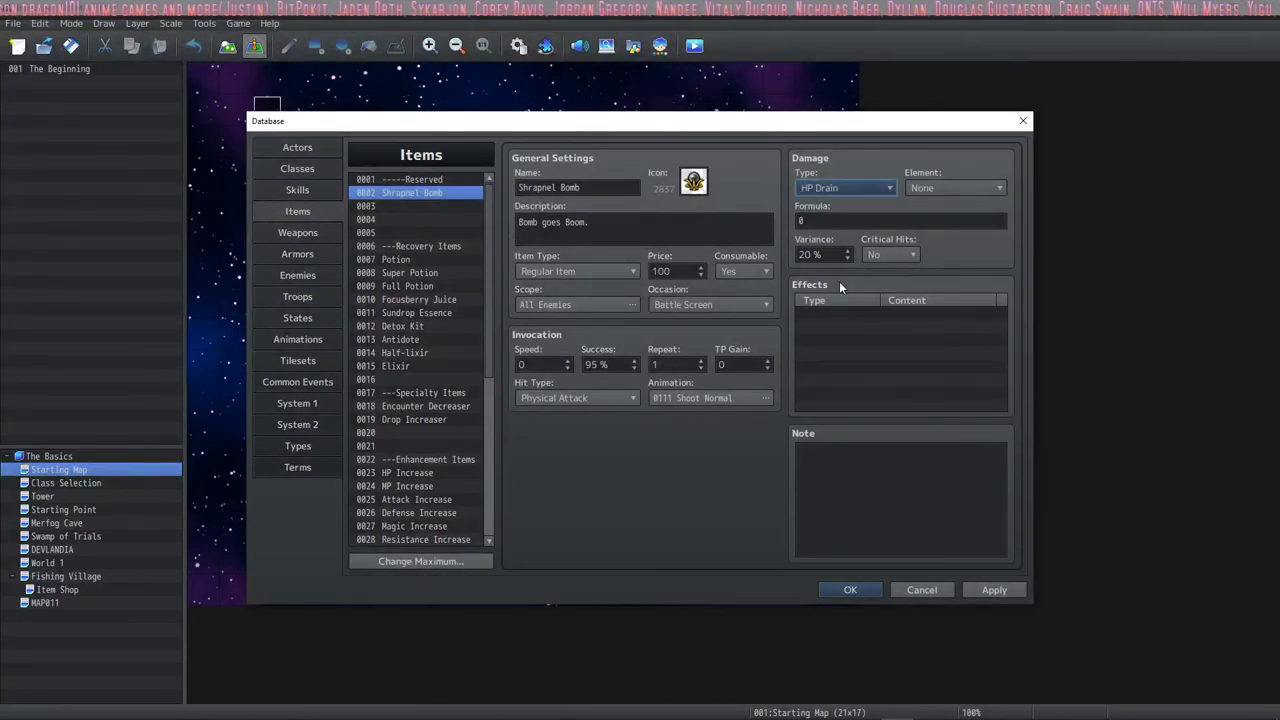
left_click(848, 188)
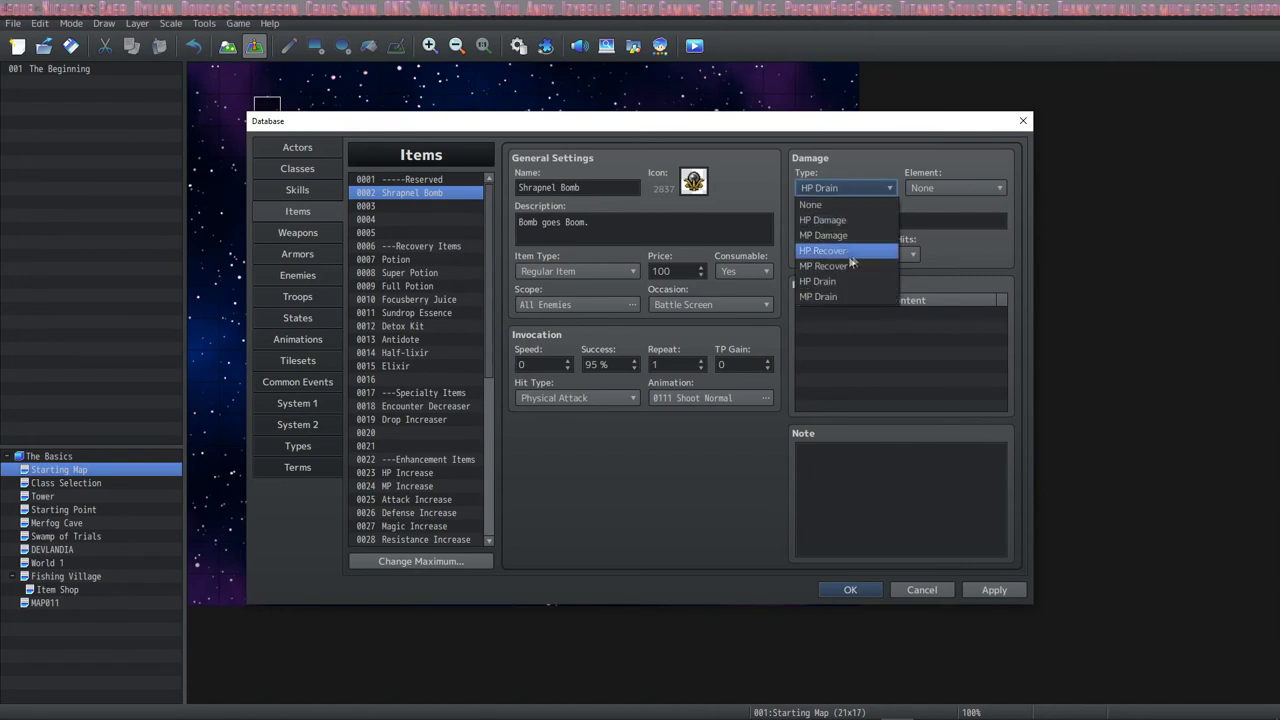
left_click(840, 289)
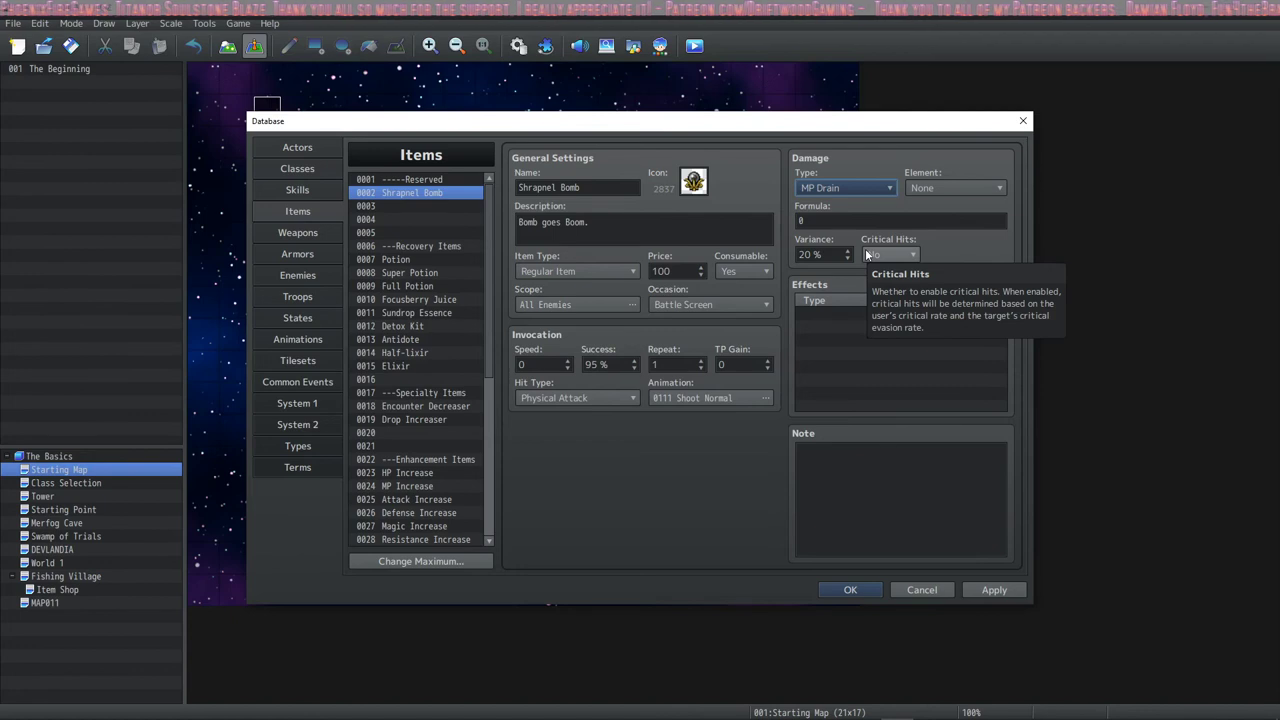
- Set the Shrapnel Bomb's damage type to HP Damage with the Physical element
left_click(946, 188)
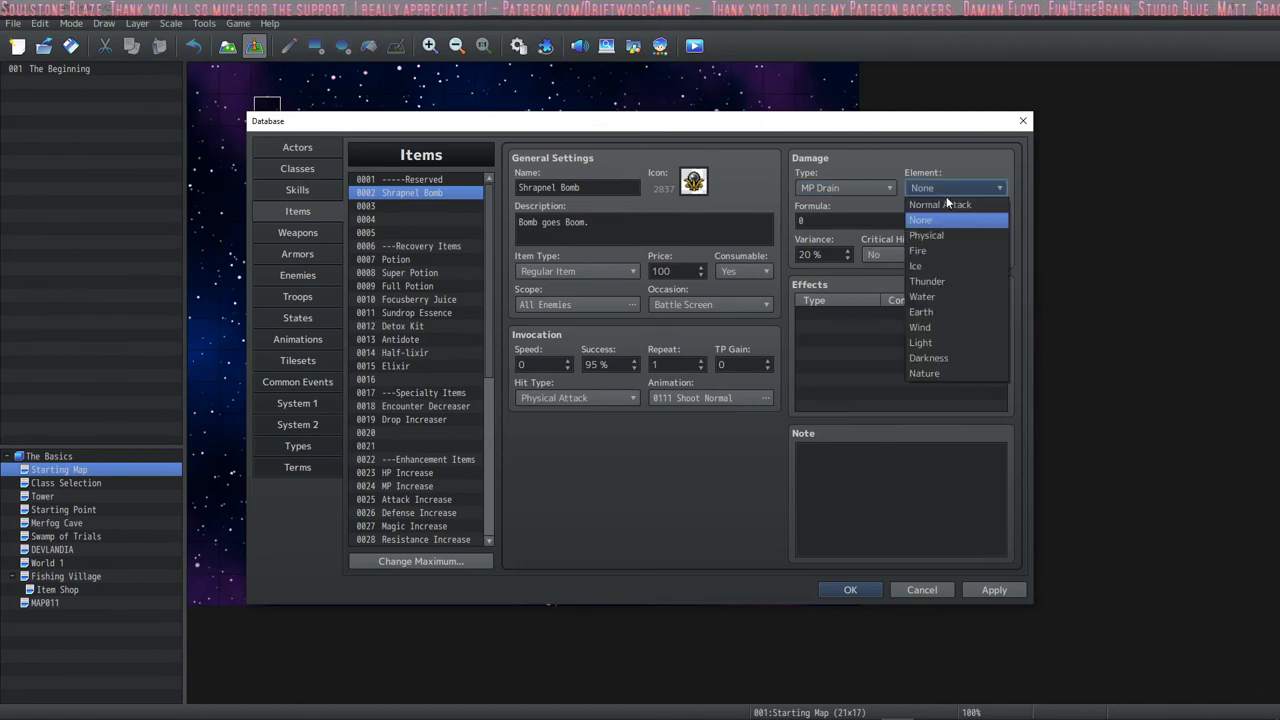
left_click(946, 255)
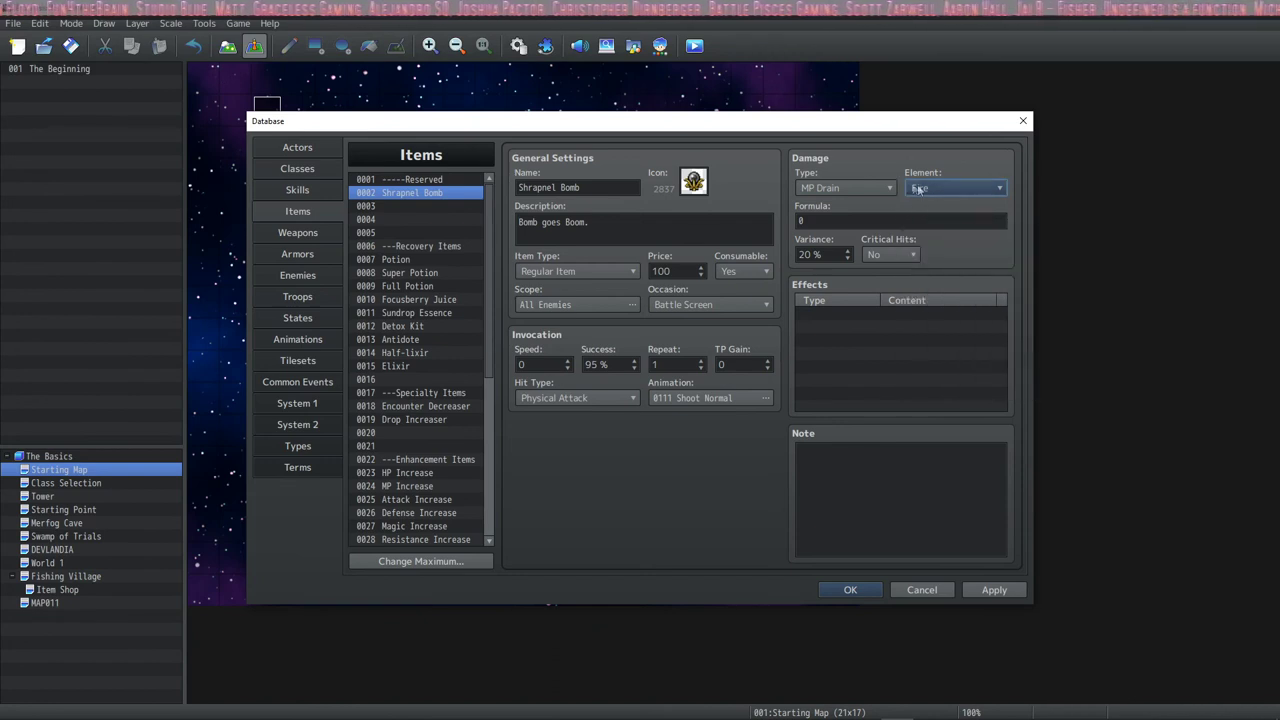
left_click(956, 186)
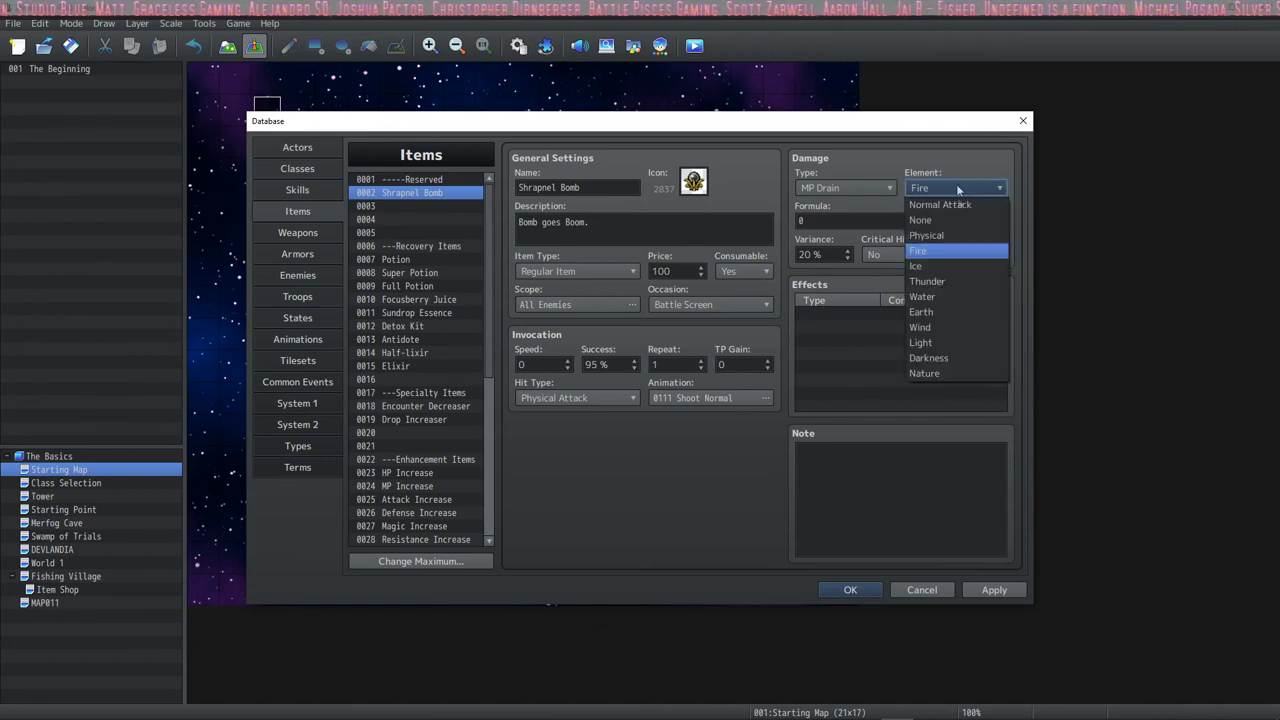
left_click(845, 187)
left_click(842, 220)
- Enter the damage formula 100 + a.atk * 2 + a.agi * 2 + a.luk - b.def - b.luk for the Shrapnel Bomb
double_click(842, 222)
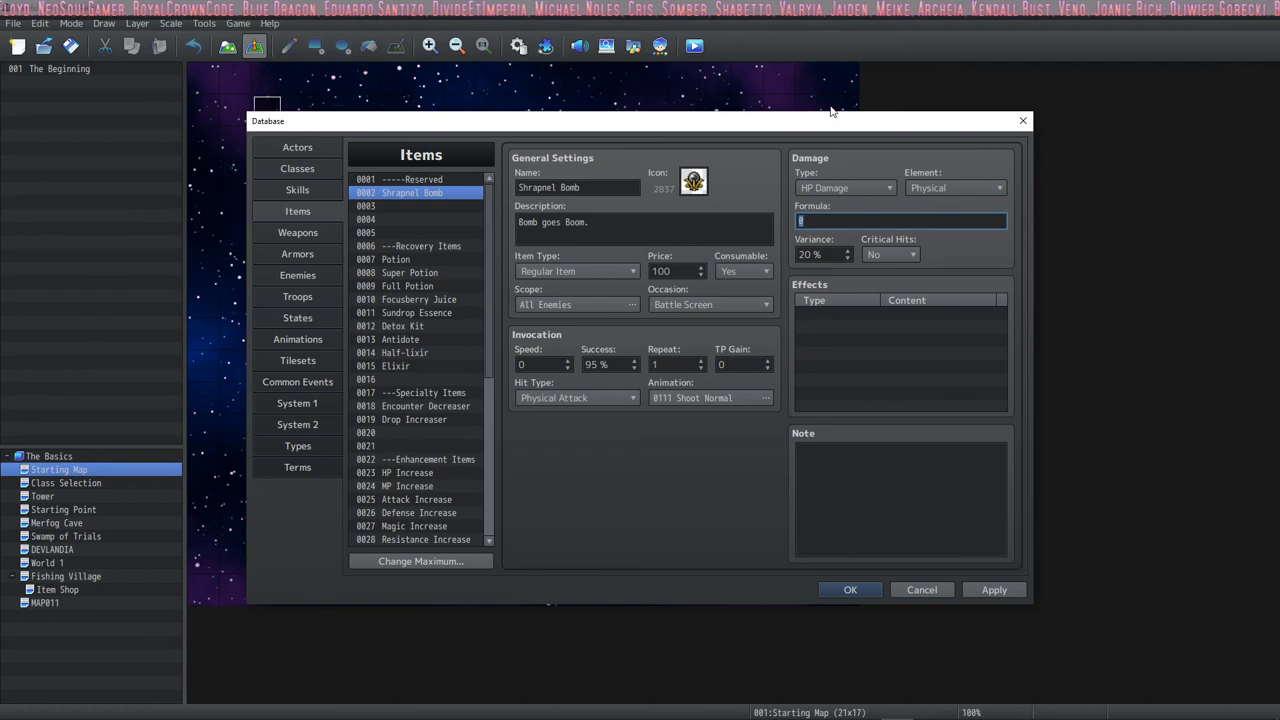
type("100 +")
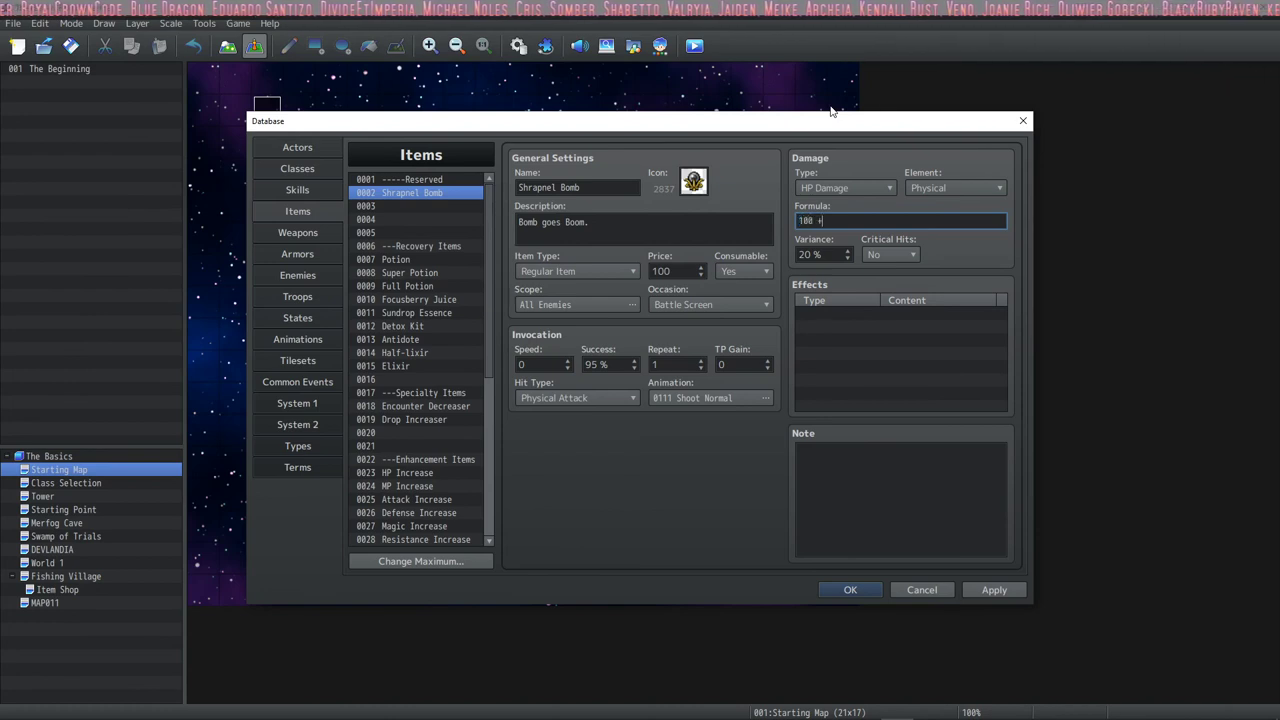
type(" a.")
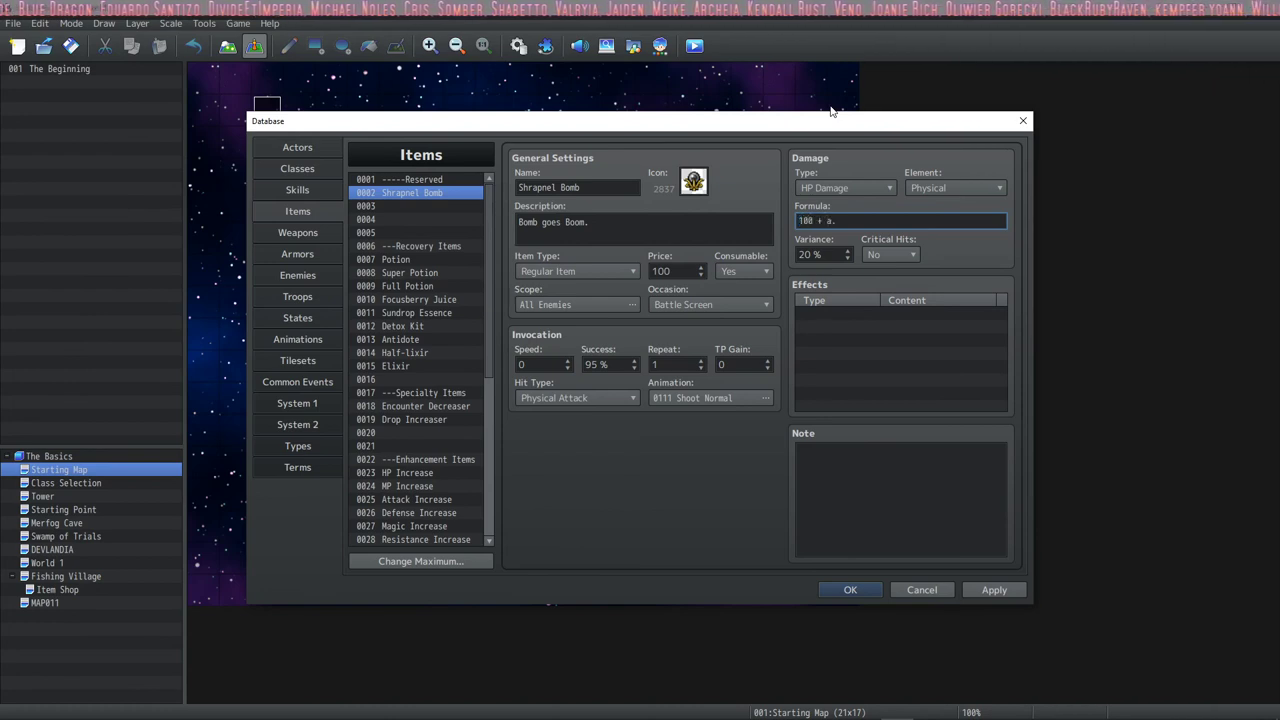
type("atk * 2")
key("BackSpace")
type("2 +")
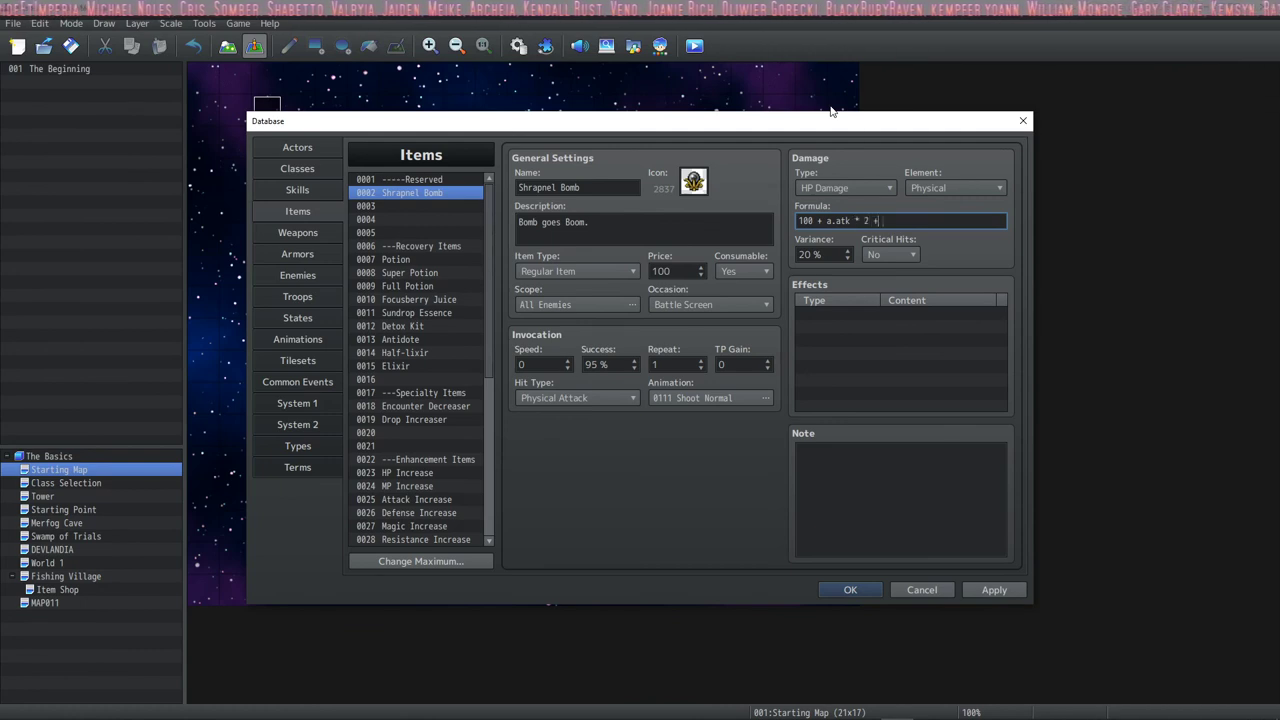
type(" a.agiu")
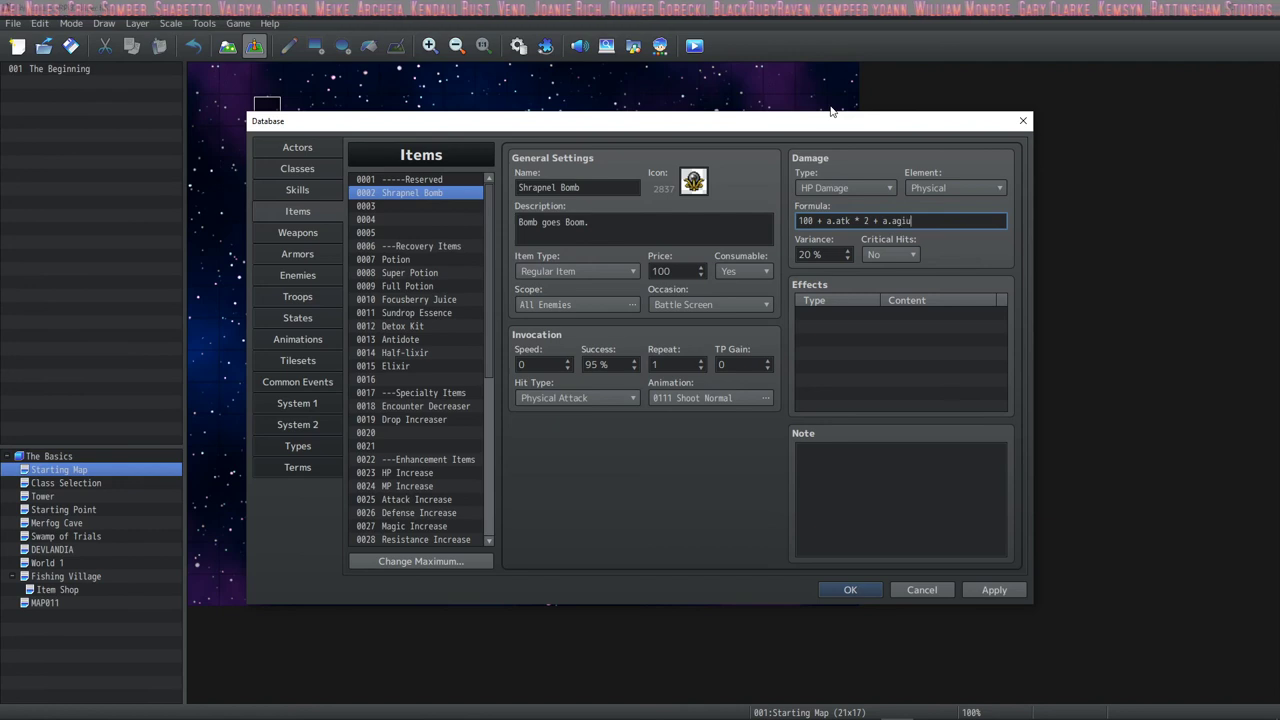
key("BackSpace")
type(" * 2 + ")
type("a")
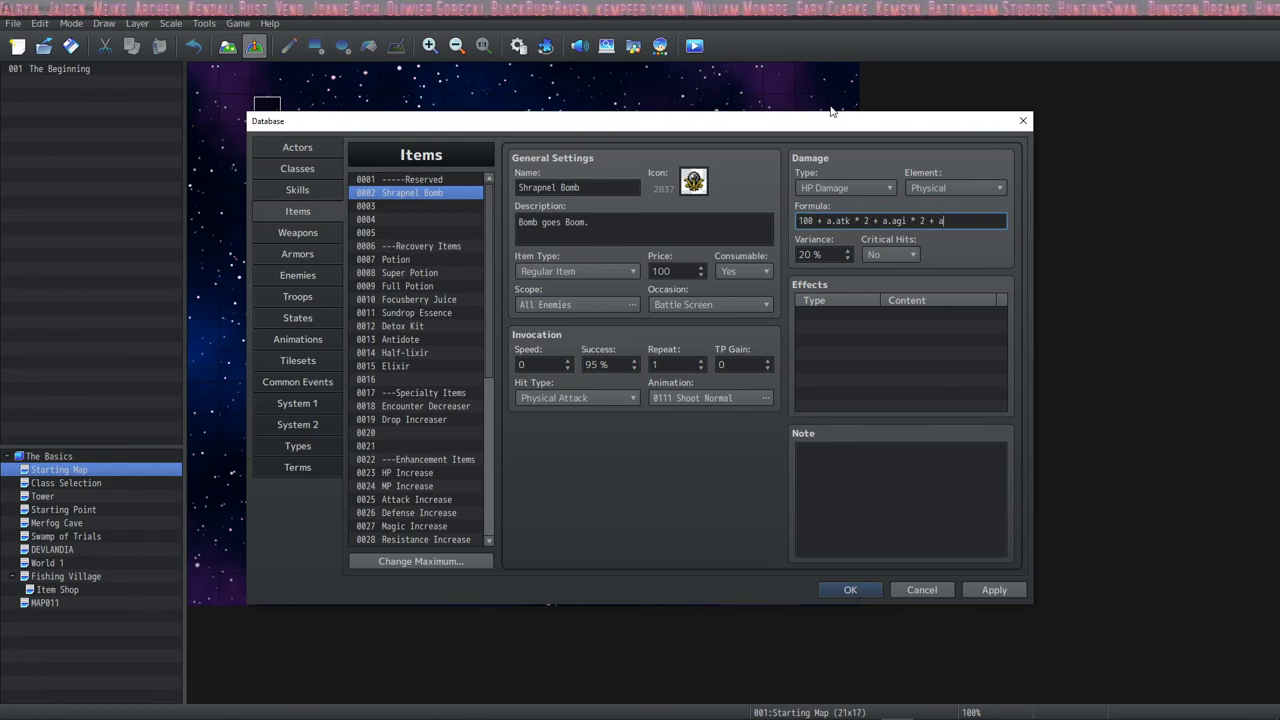
type(".luk -")
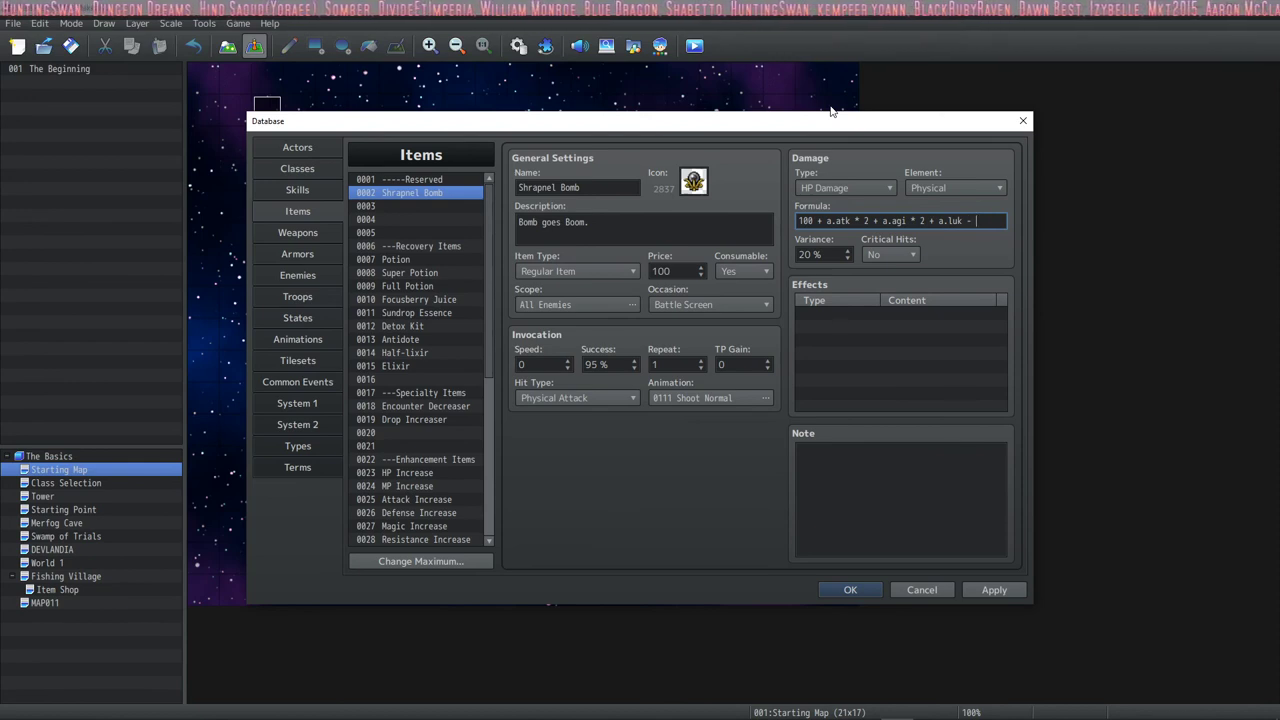
type("b")
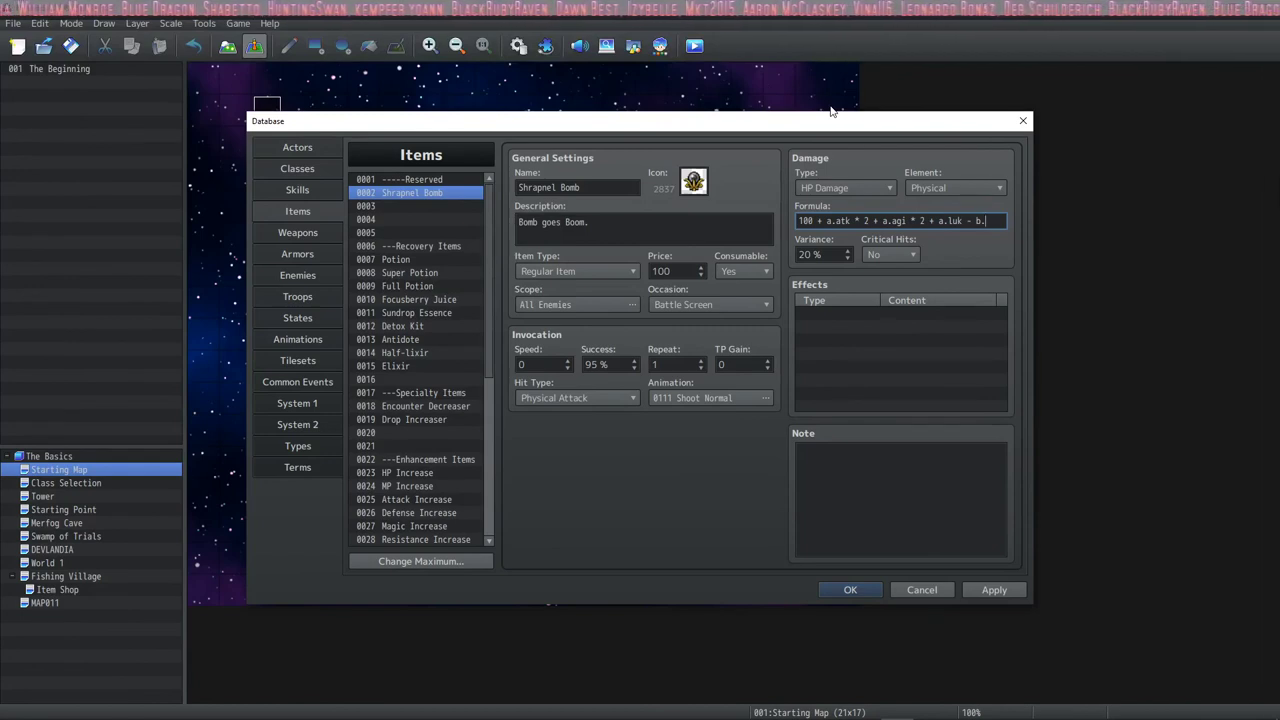
type(".def")
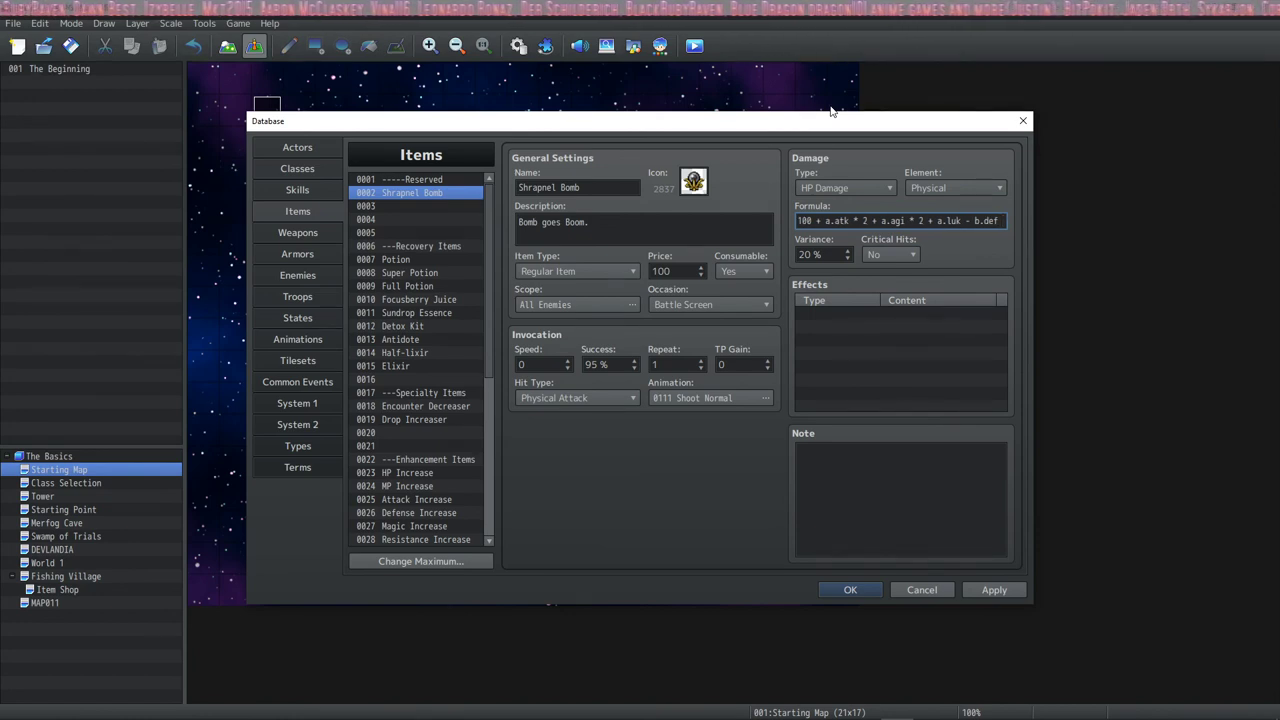
type("-")
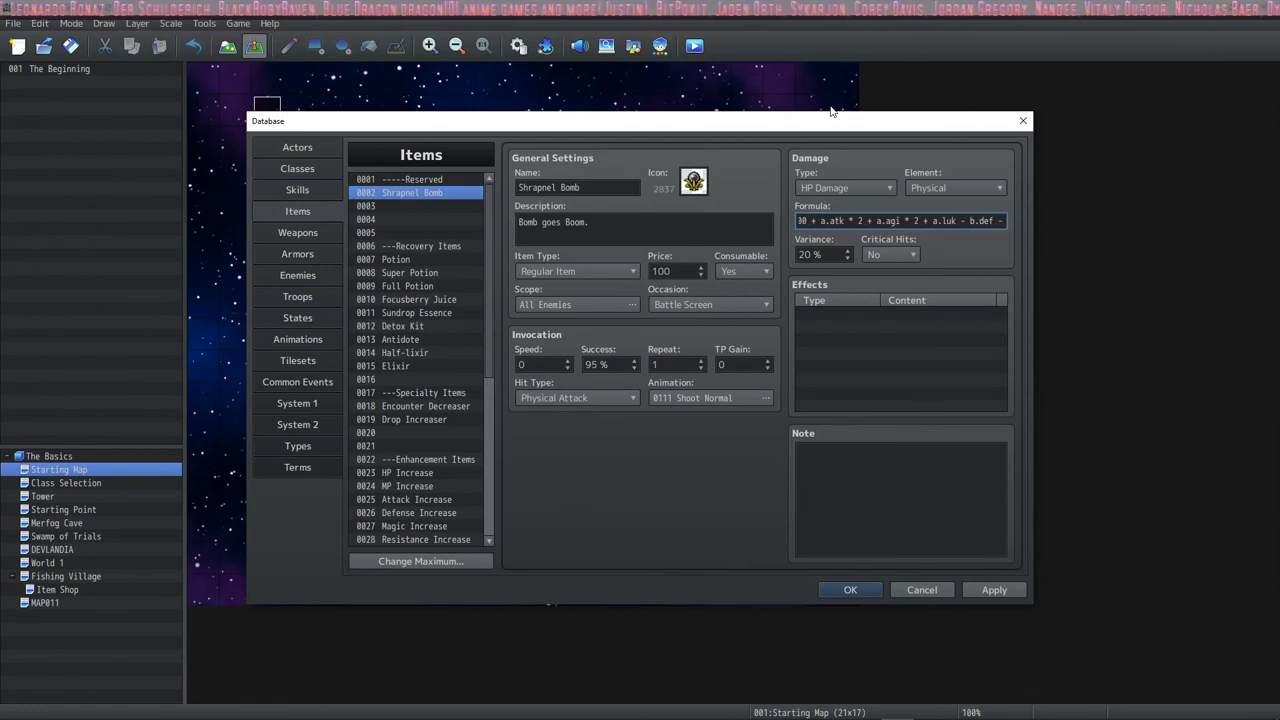
type(" b.")
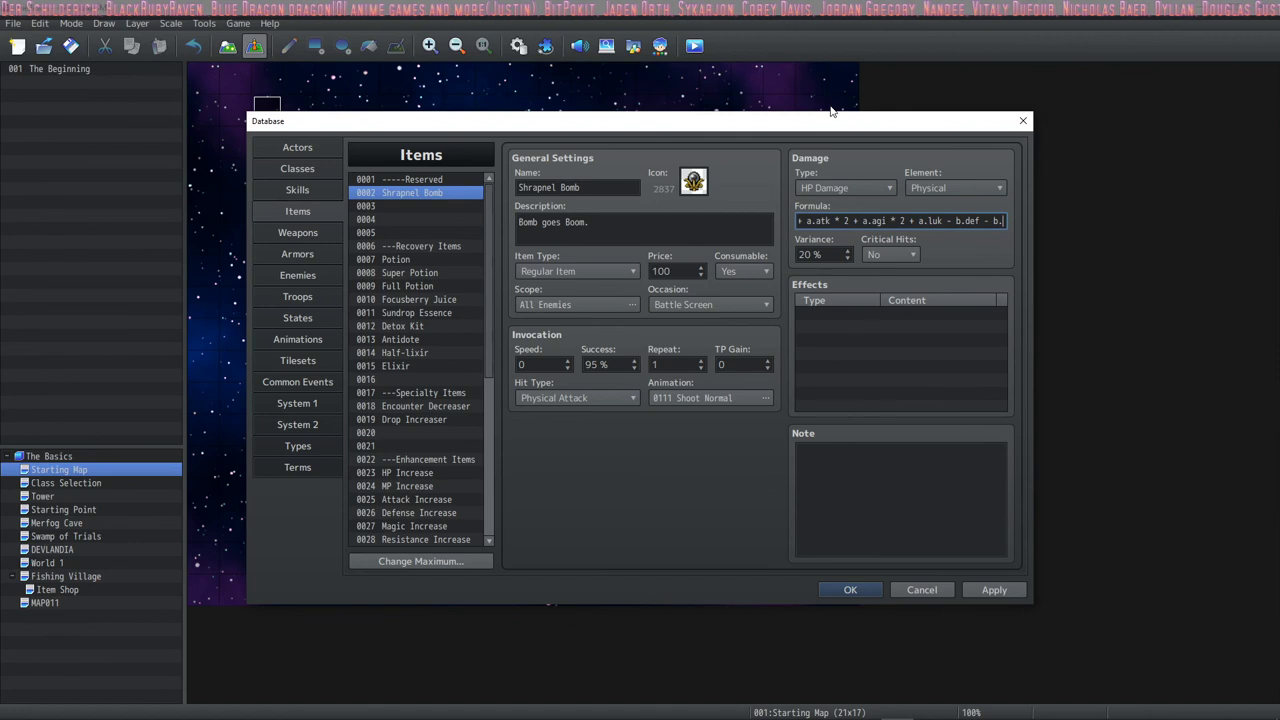
type("luk")
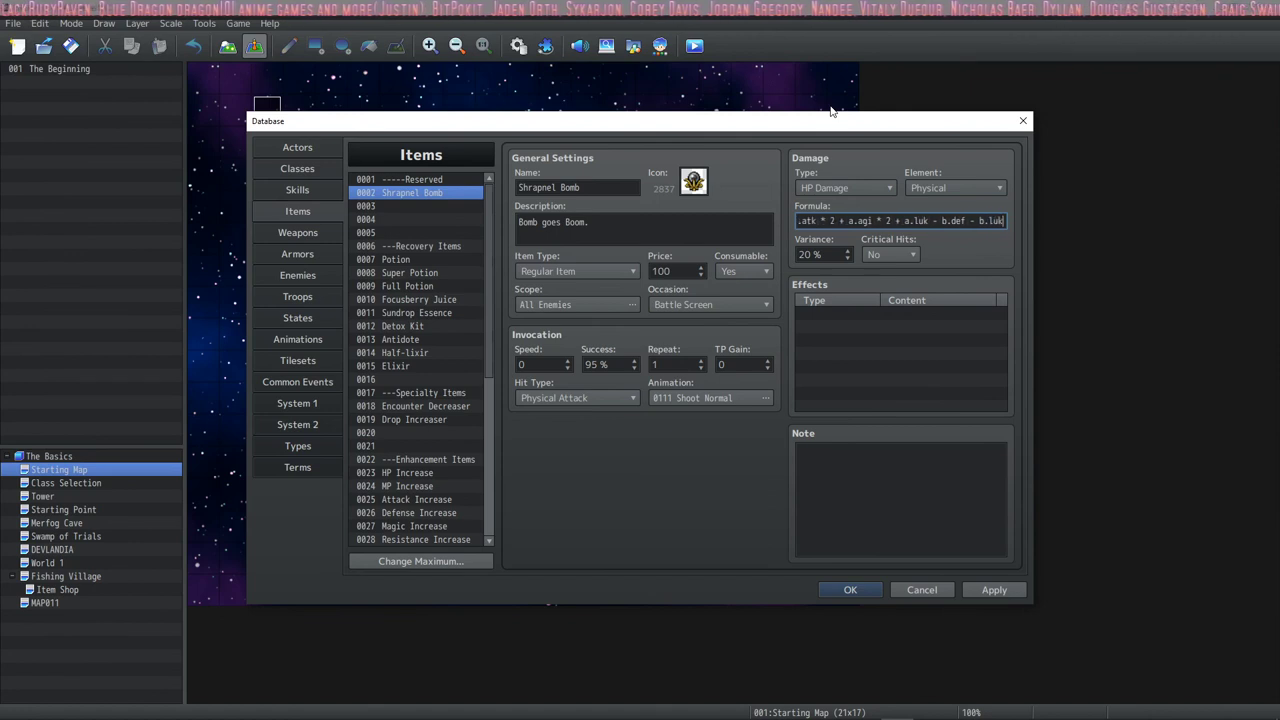
- Change the Shrapnel Bomb's price to 50, variance to 30% and critical hits to Yes, and apply the database changes
key("Home")
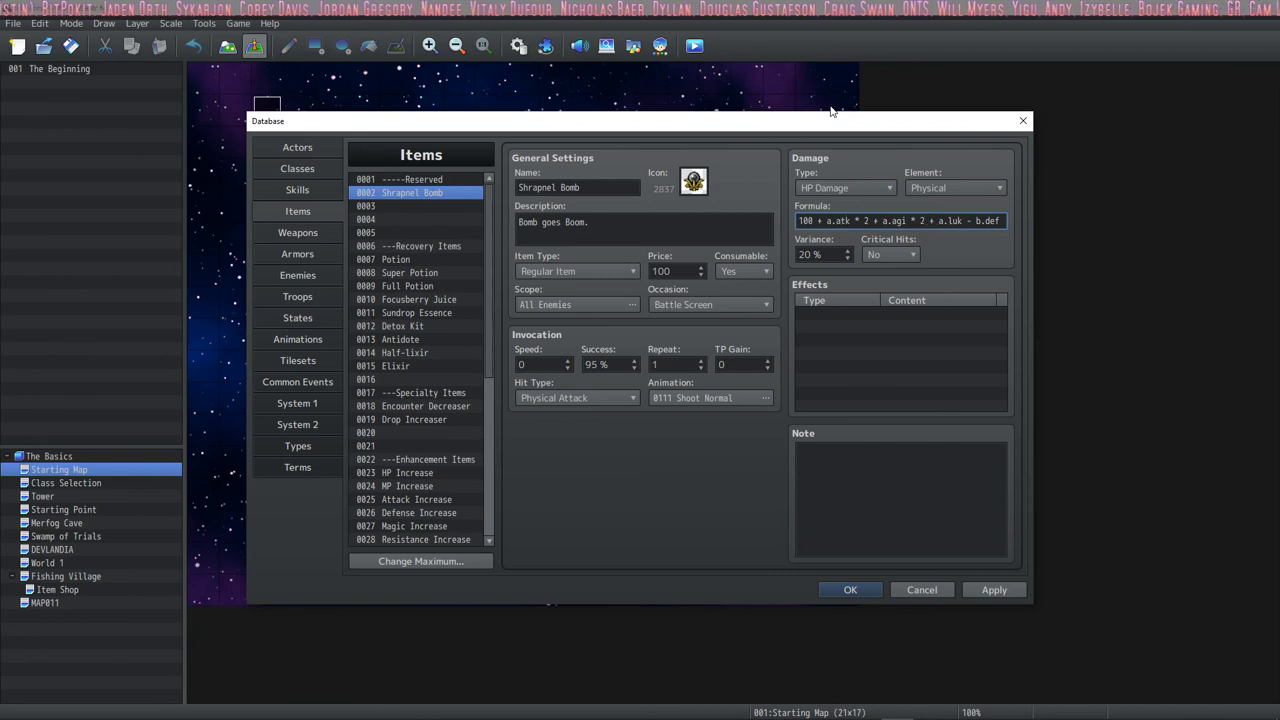
key("End")
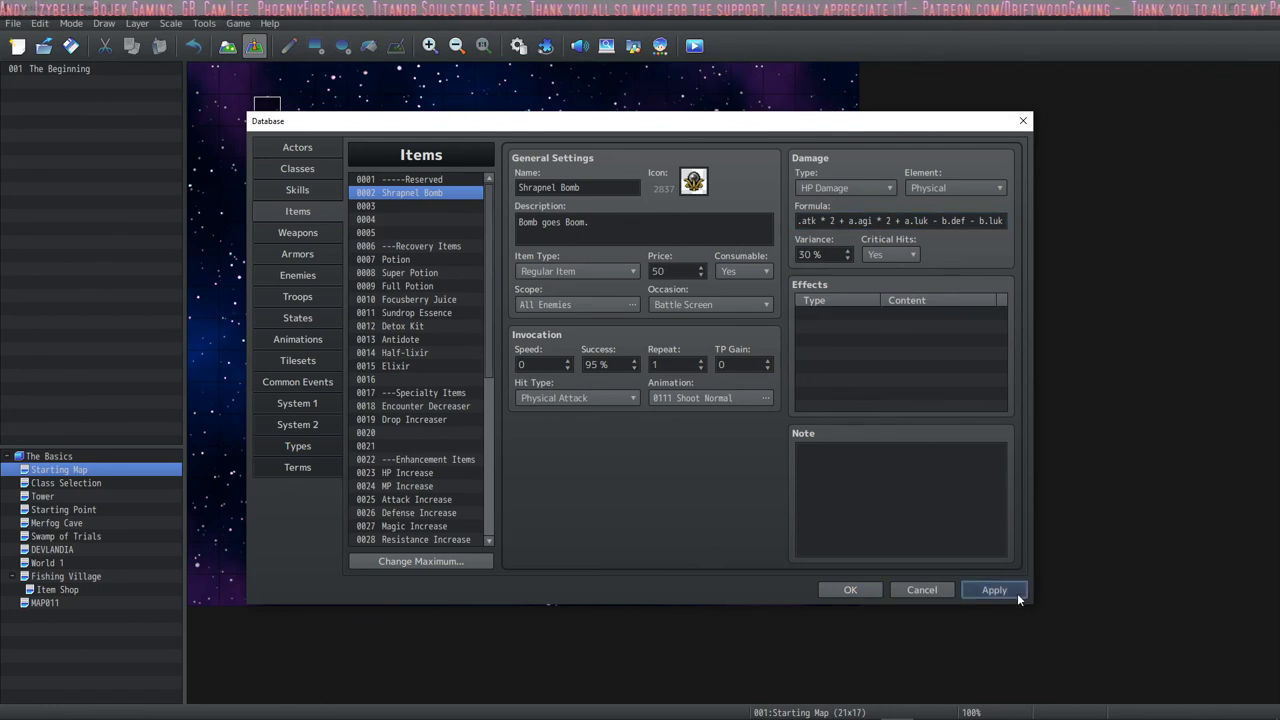
left_click(1012, 590)
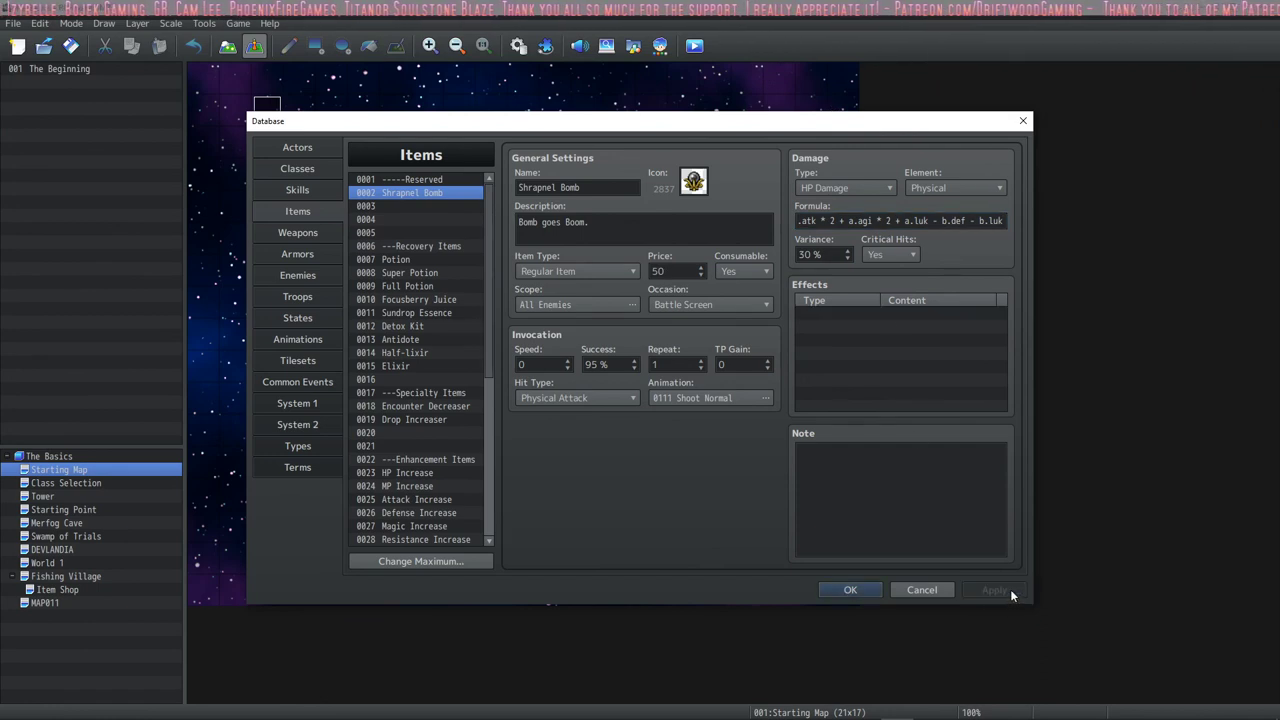